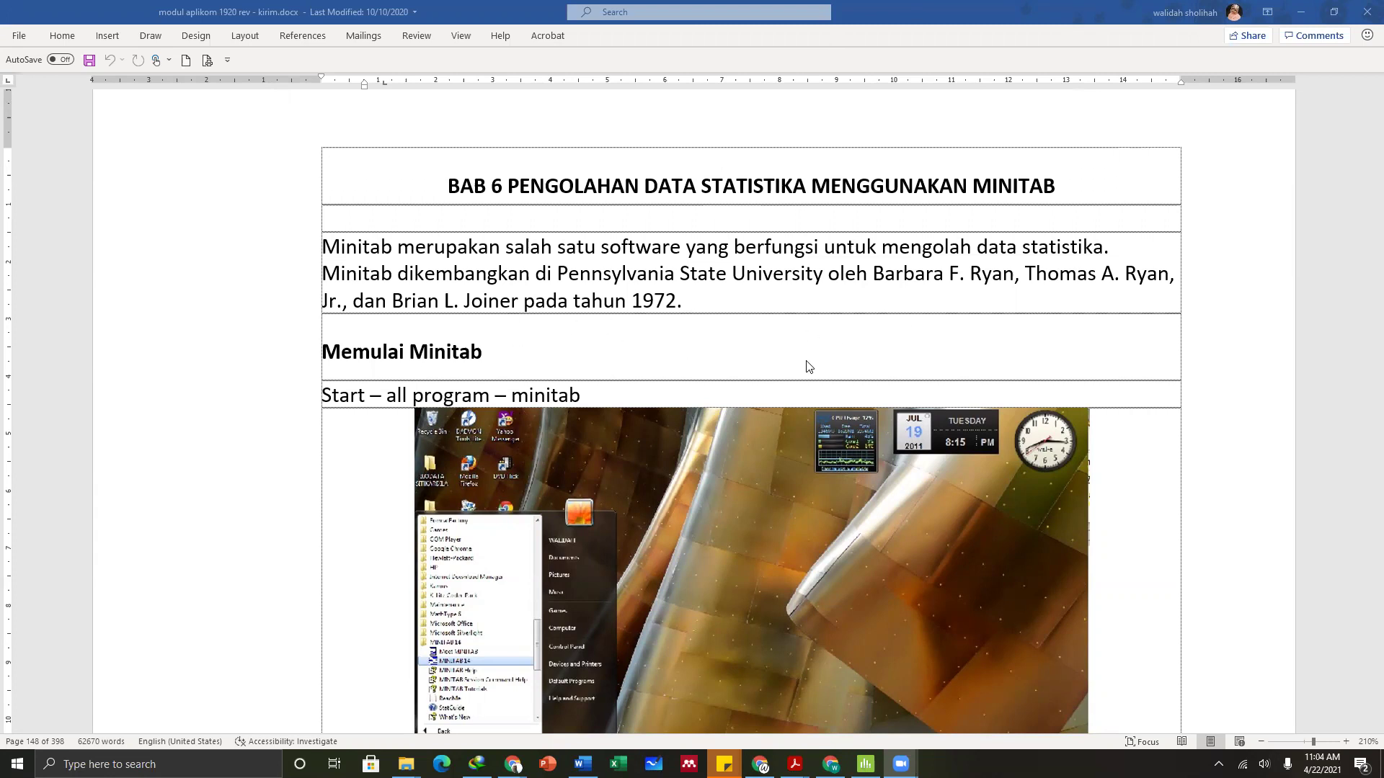
Switch to Chrome, search the web for "minitab" and open the Minitab Statistical Software page on minitab.com.
scroll(806, 367, down, 3)
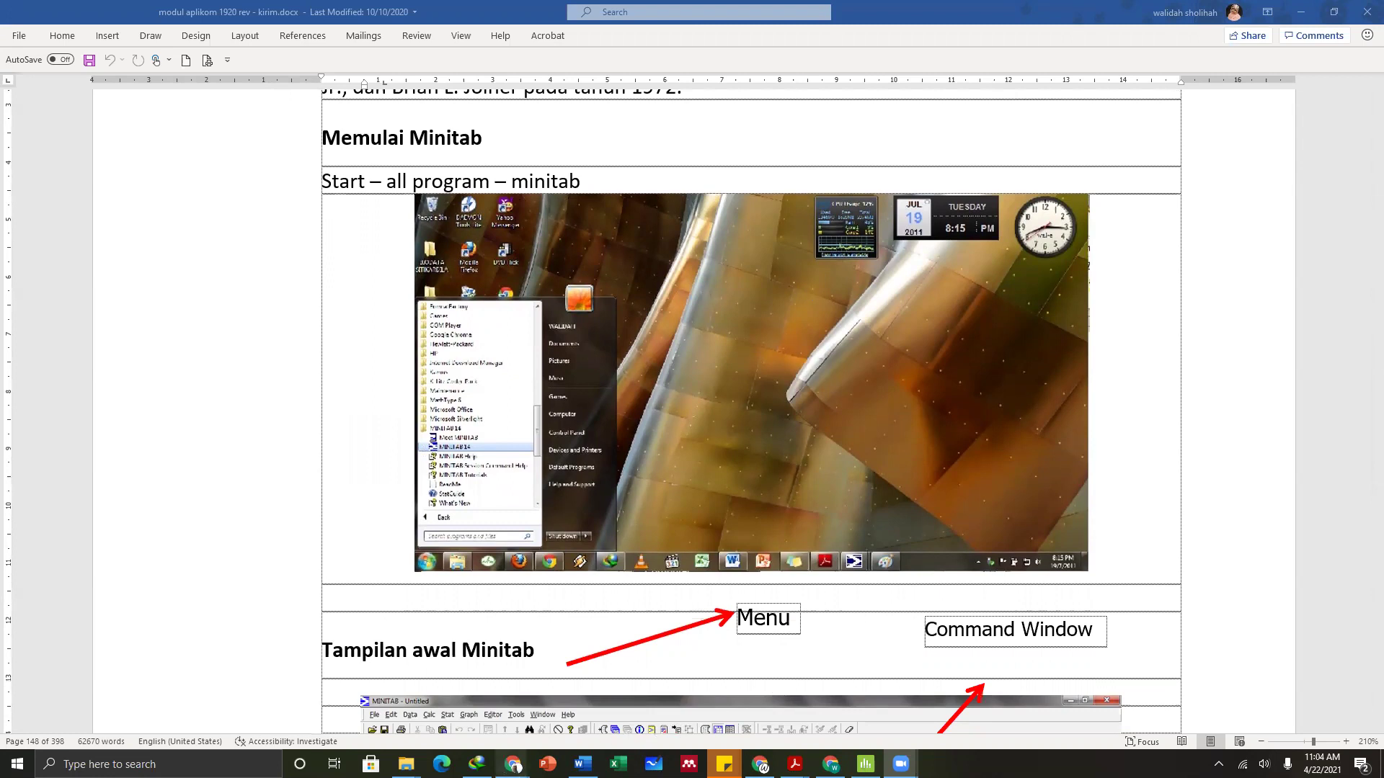
mouse_move(512, 763)
click(588, 646)
click(686, 33)
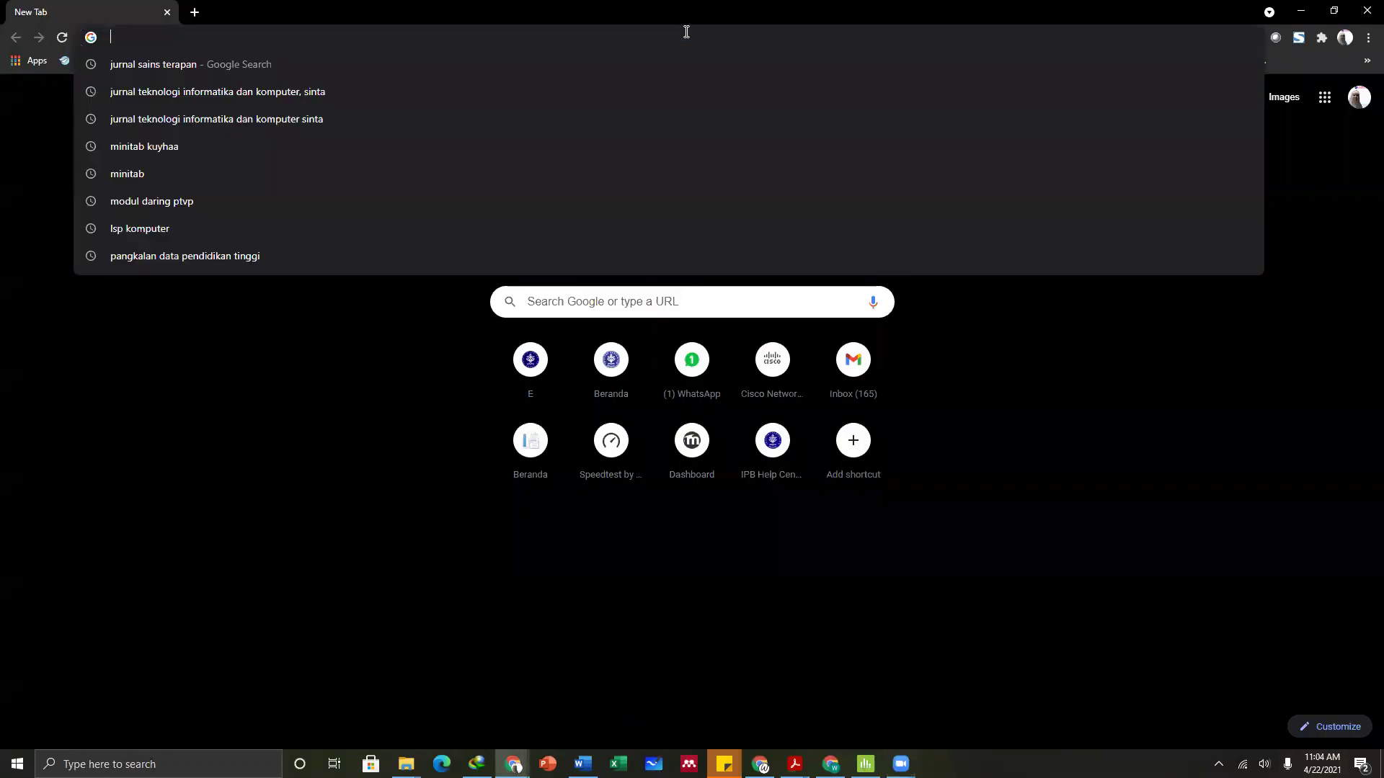
text(minitab)
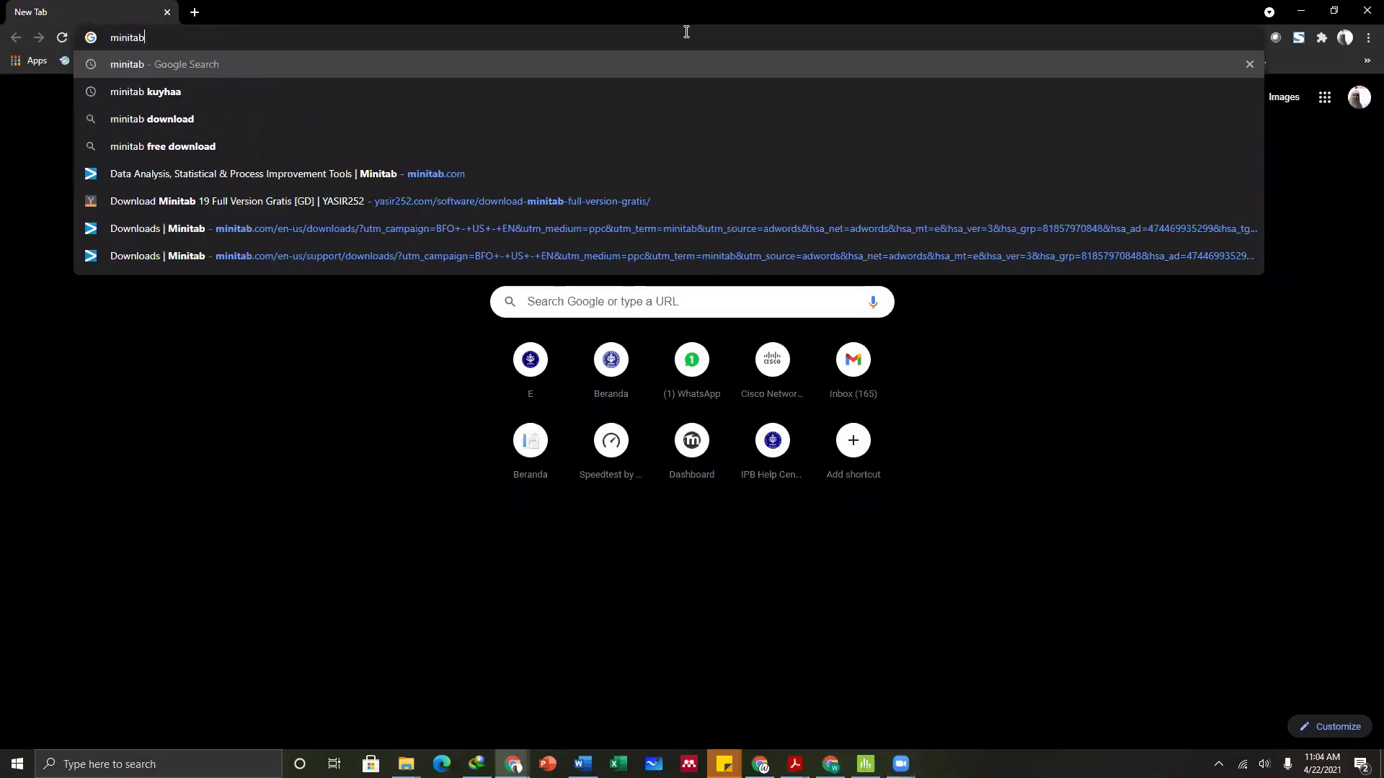
key(Return)
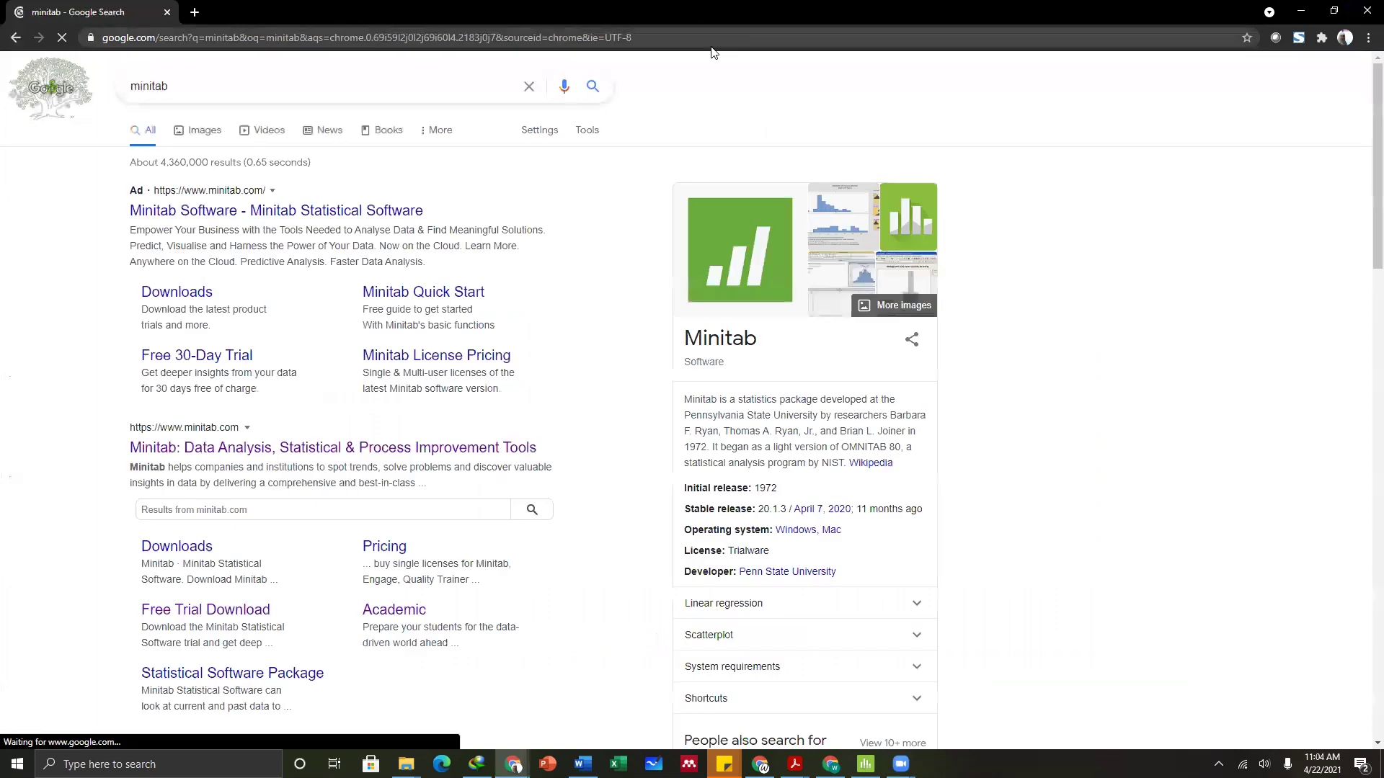
click(341, 209)
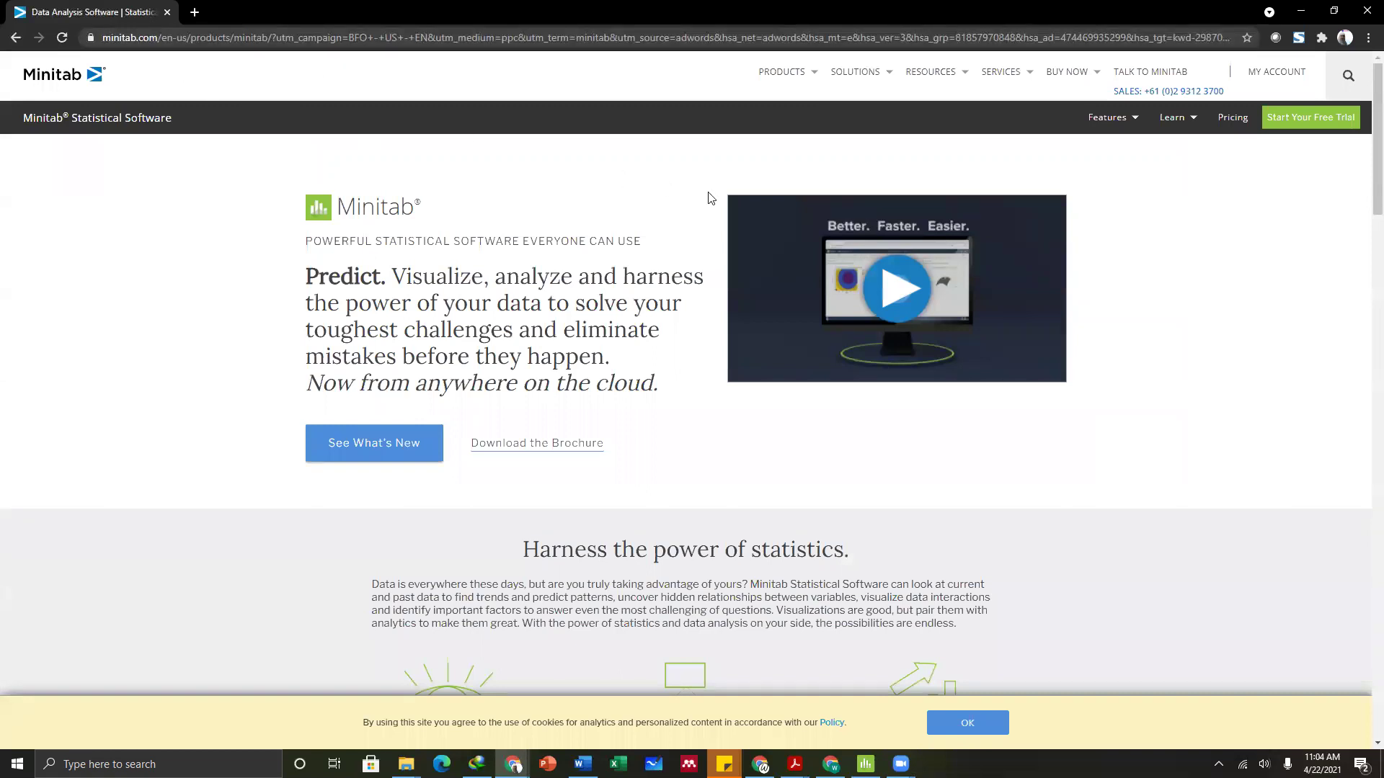
Go to the Minitab Store pricing page and open the Minitab product page from its product list.
scroll(781, 292, down, 5)
scroll(780, 292, up, 5)
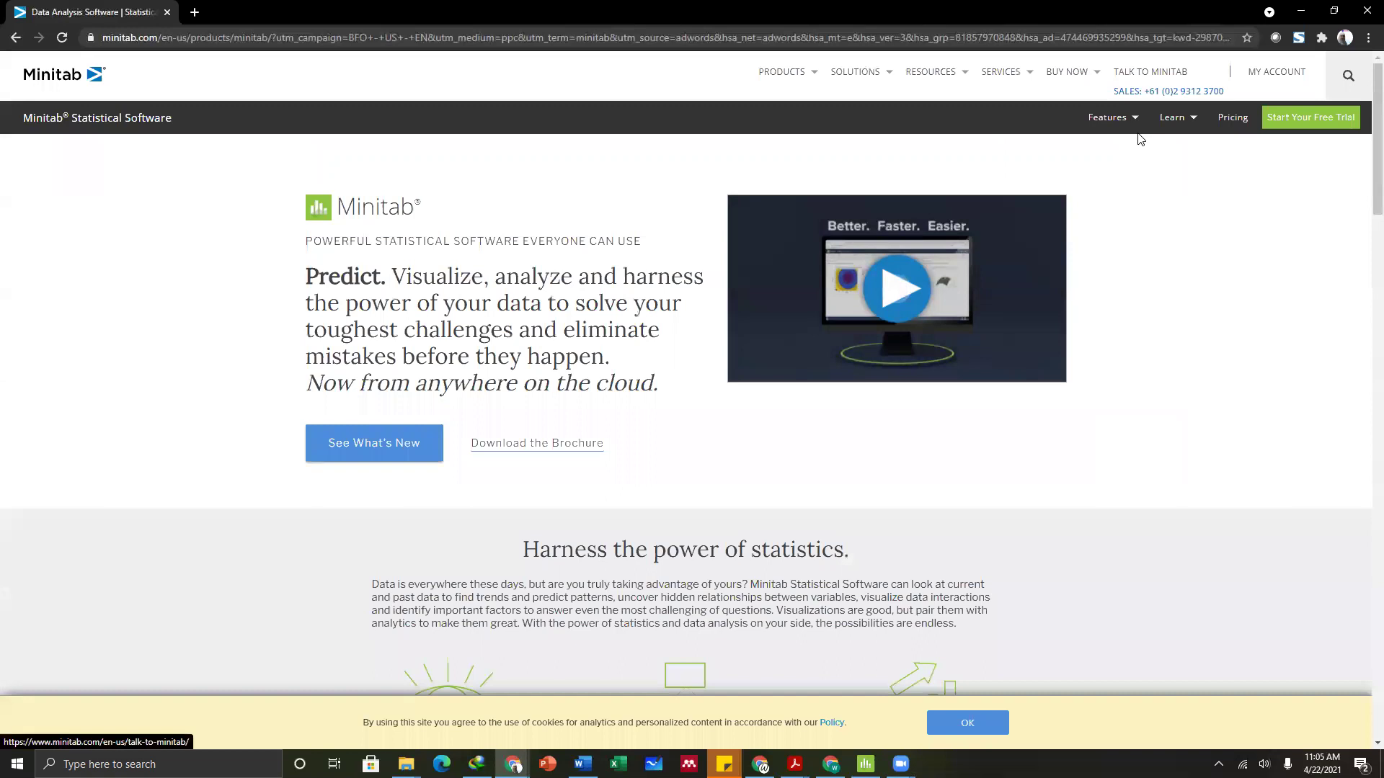
mouse_move(1041, 67)
click(1066, 105)
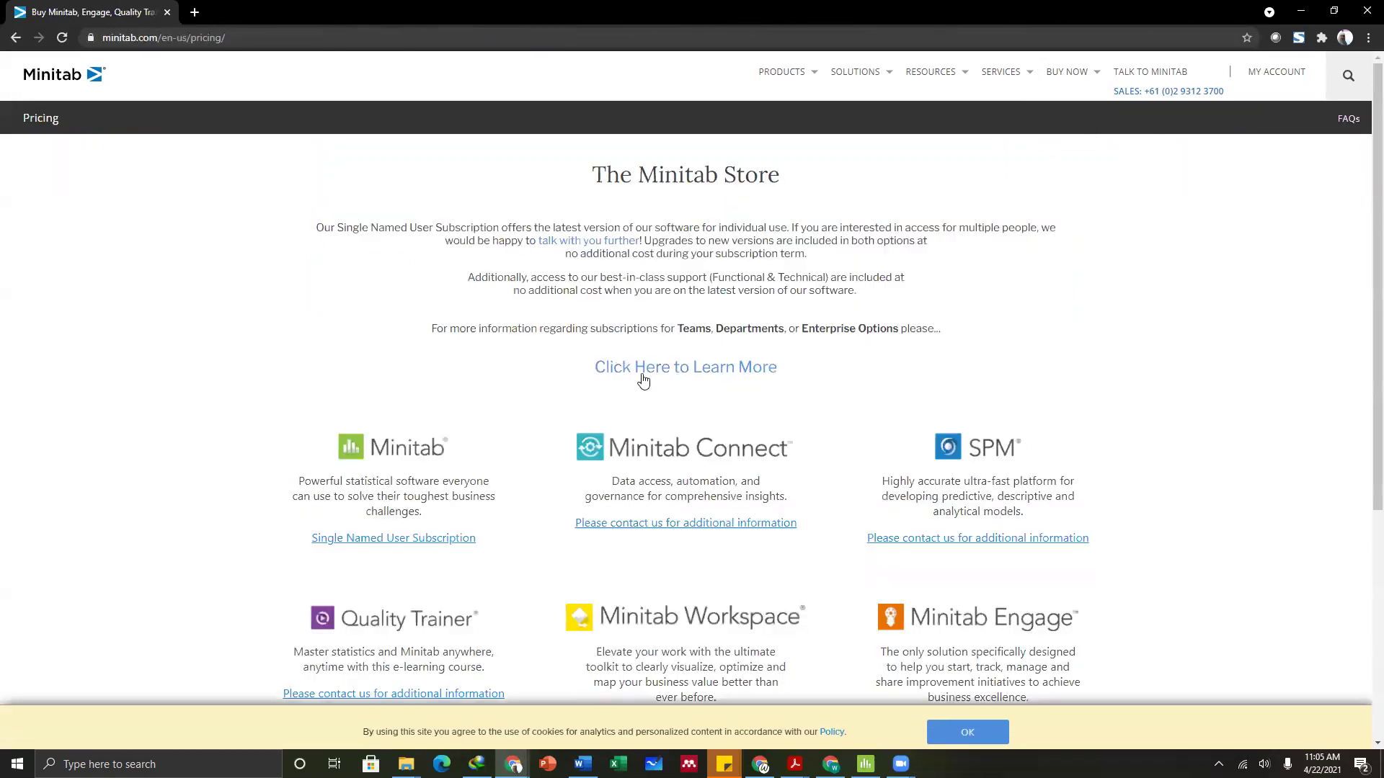
scroll(656, 398, down, 3)
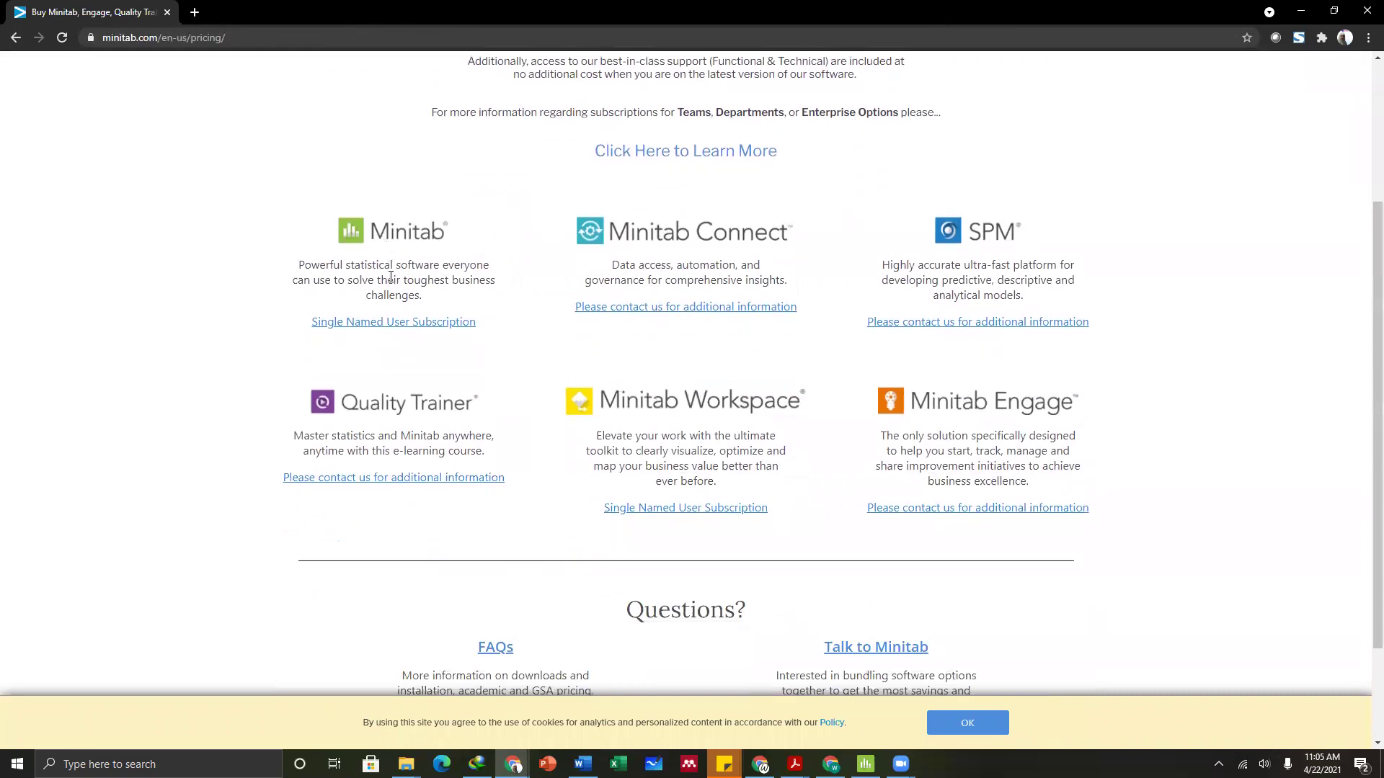
click(410, 238)
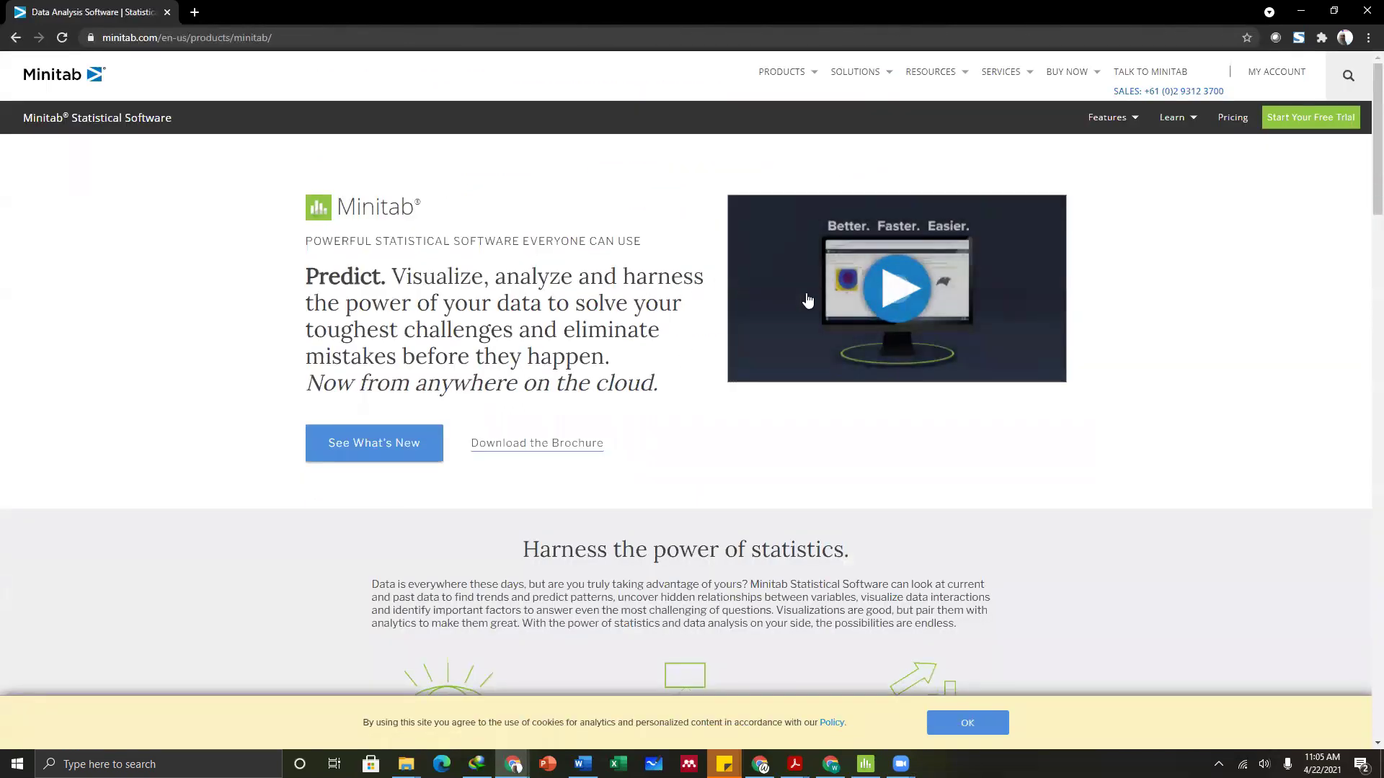
Look through the Minitab product page and open its What's New page.
scroll(995, 464, down, 5)
scroll(997, 466, down, 15)
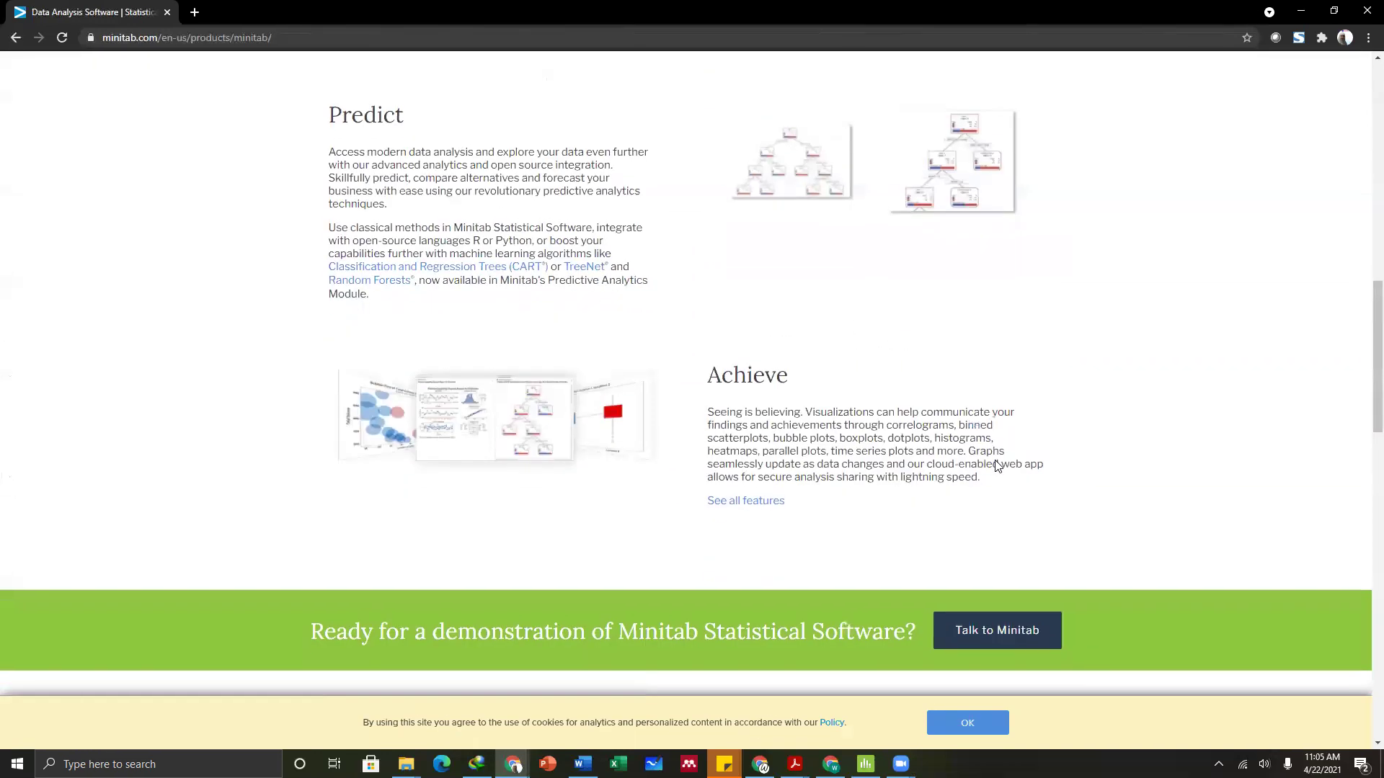
scroll(996, 461, up, 20)
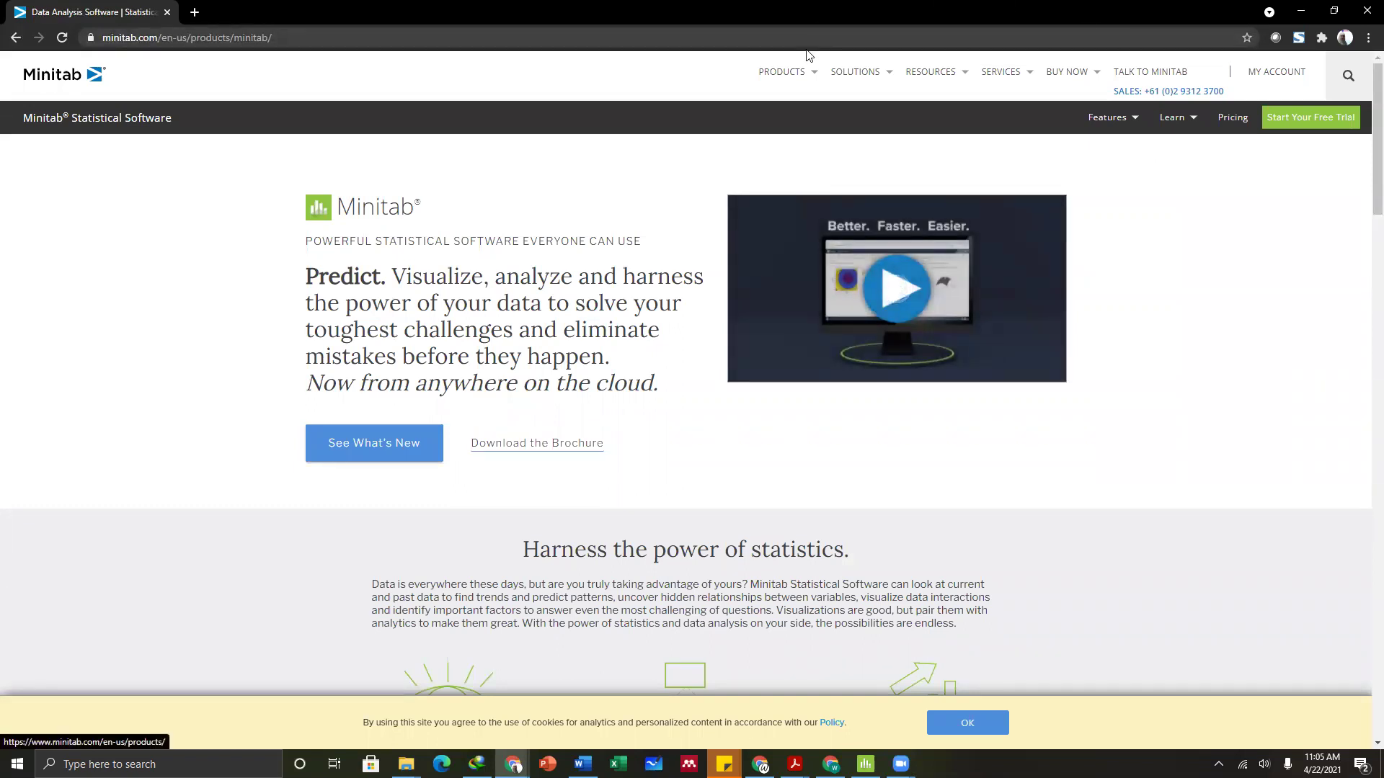
mouse_move(808, 54)
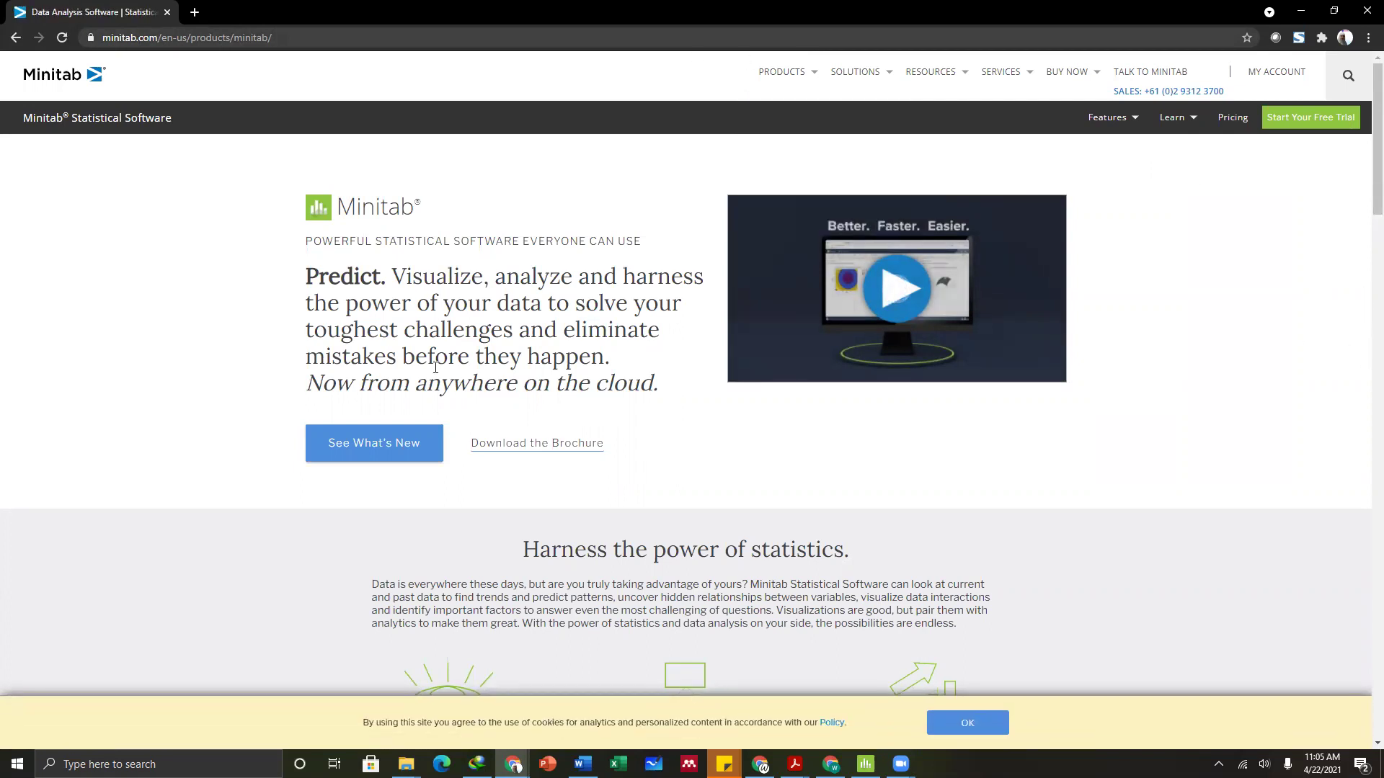
scroll(634, 335, down, 4)
scroll(632, 352, up, 4)
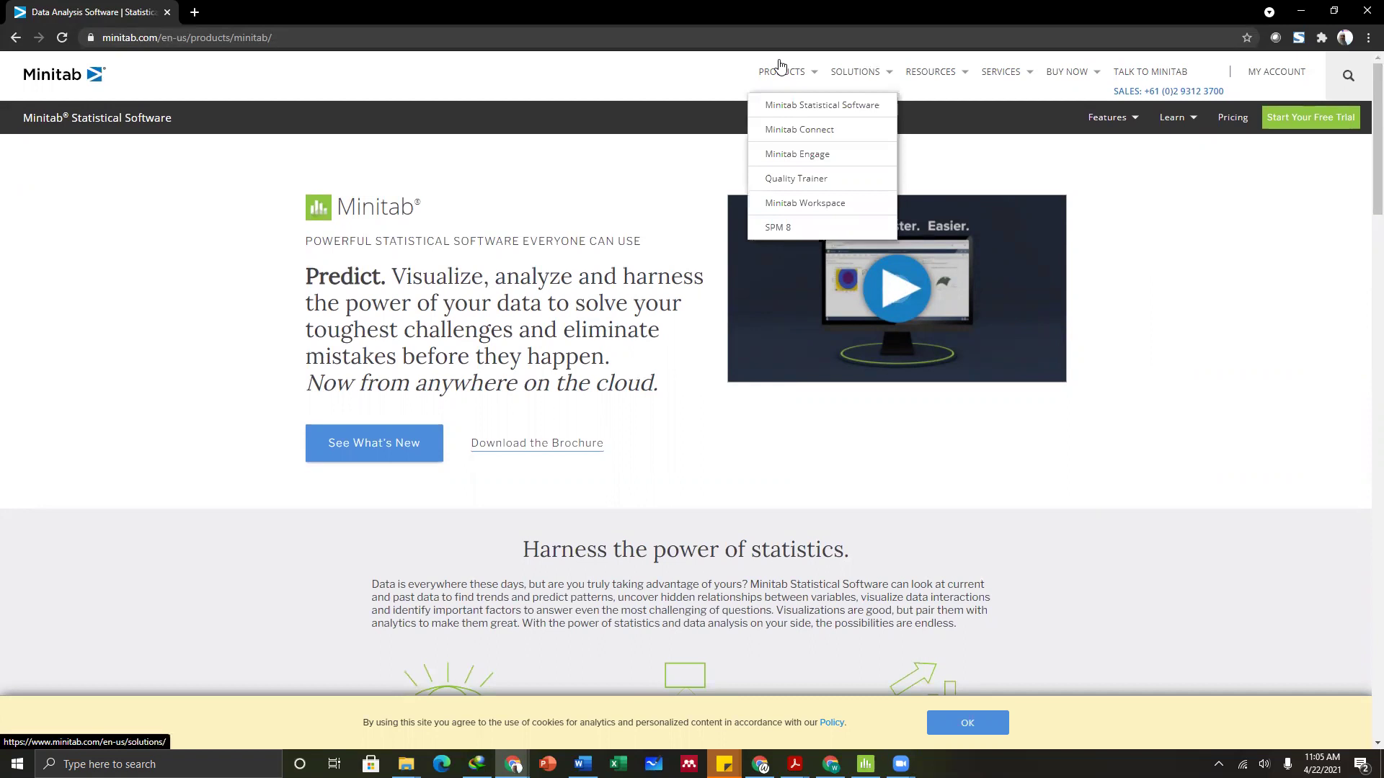
click(383, 445)
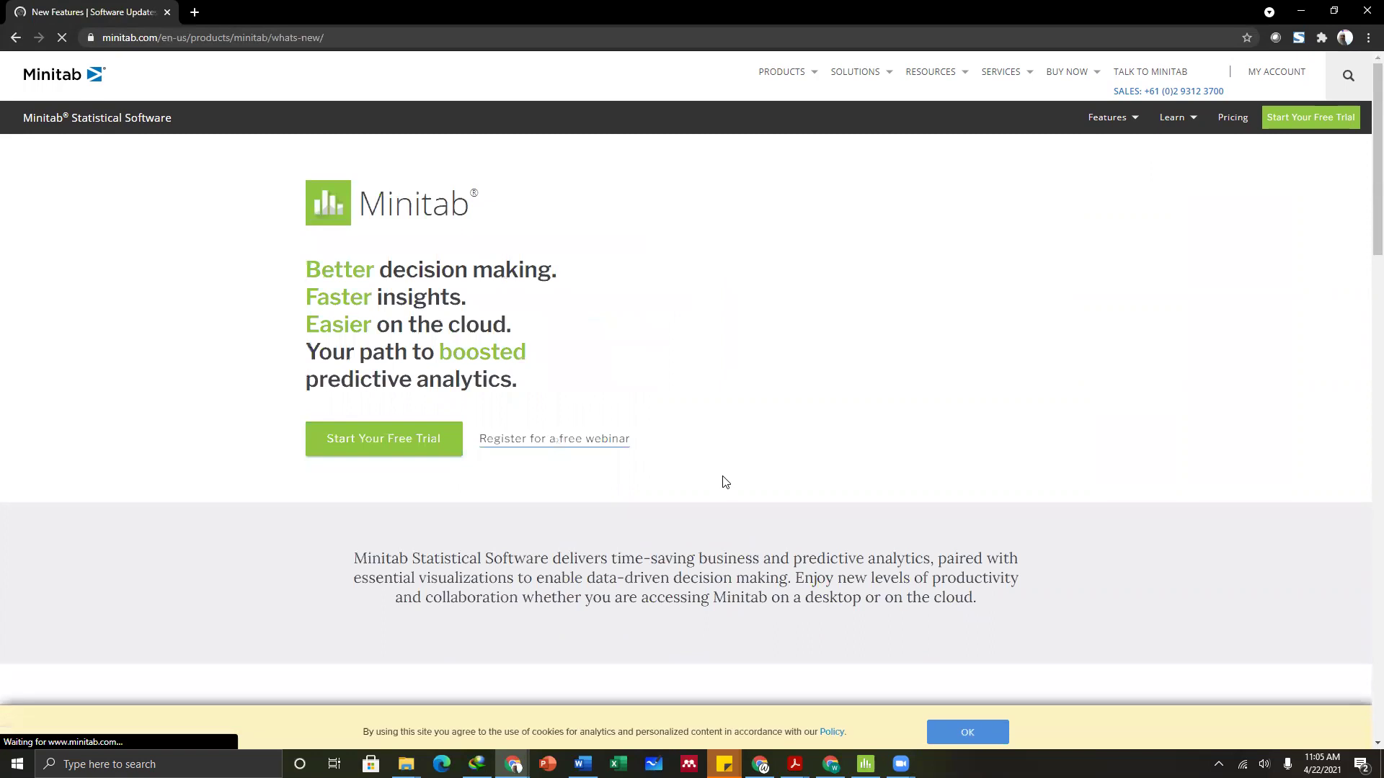
scroll(723, 479, down, 2)
scroll(724, 479, up, 2)
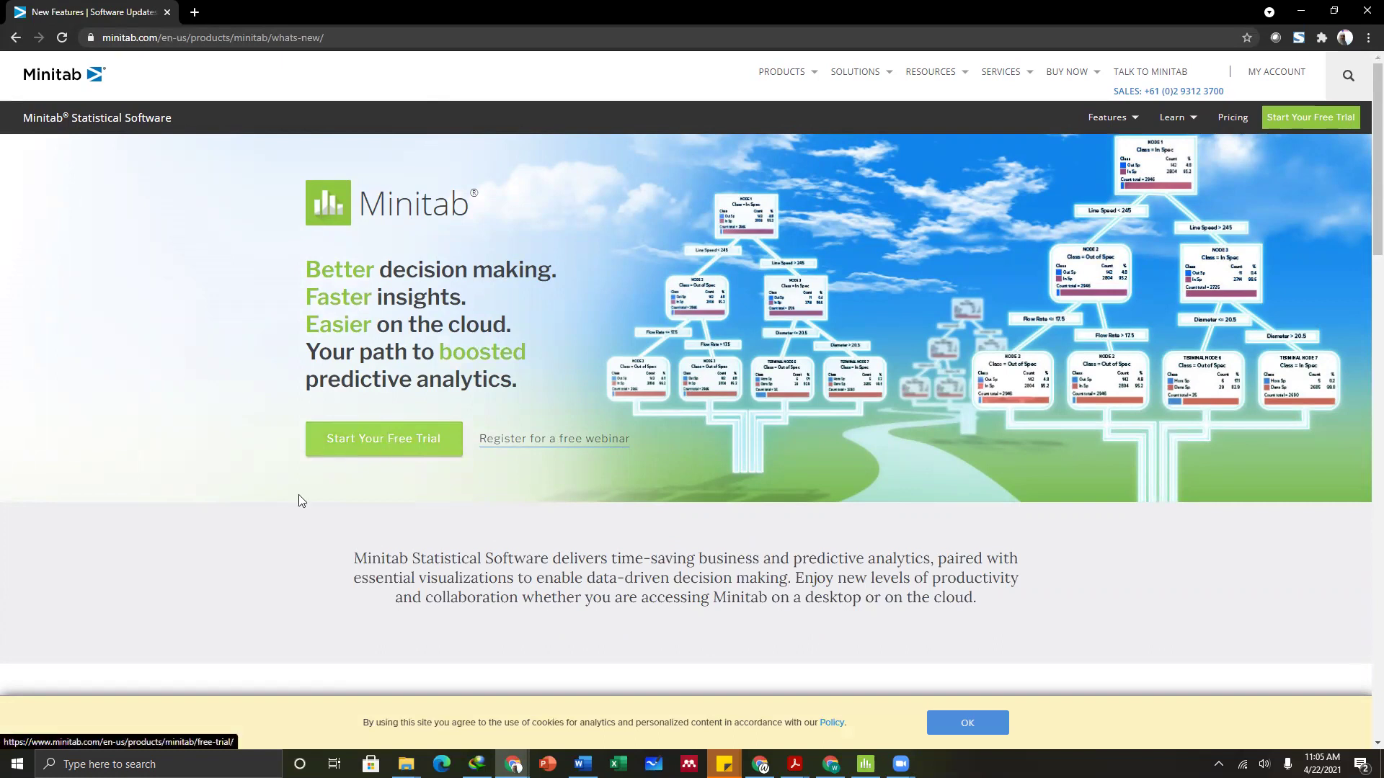
Find the Cursor Highlighter 2.2.ahk script with Windows search and run it.
click(216, 755)
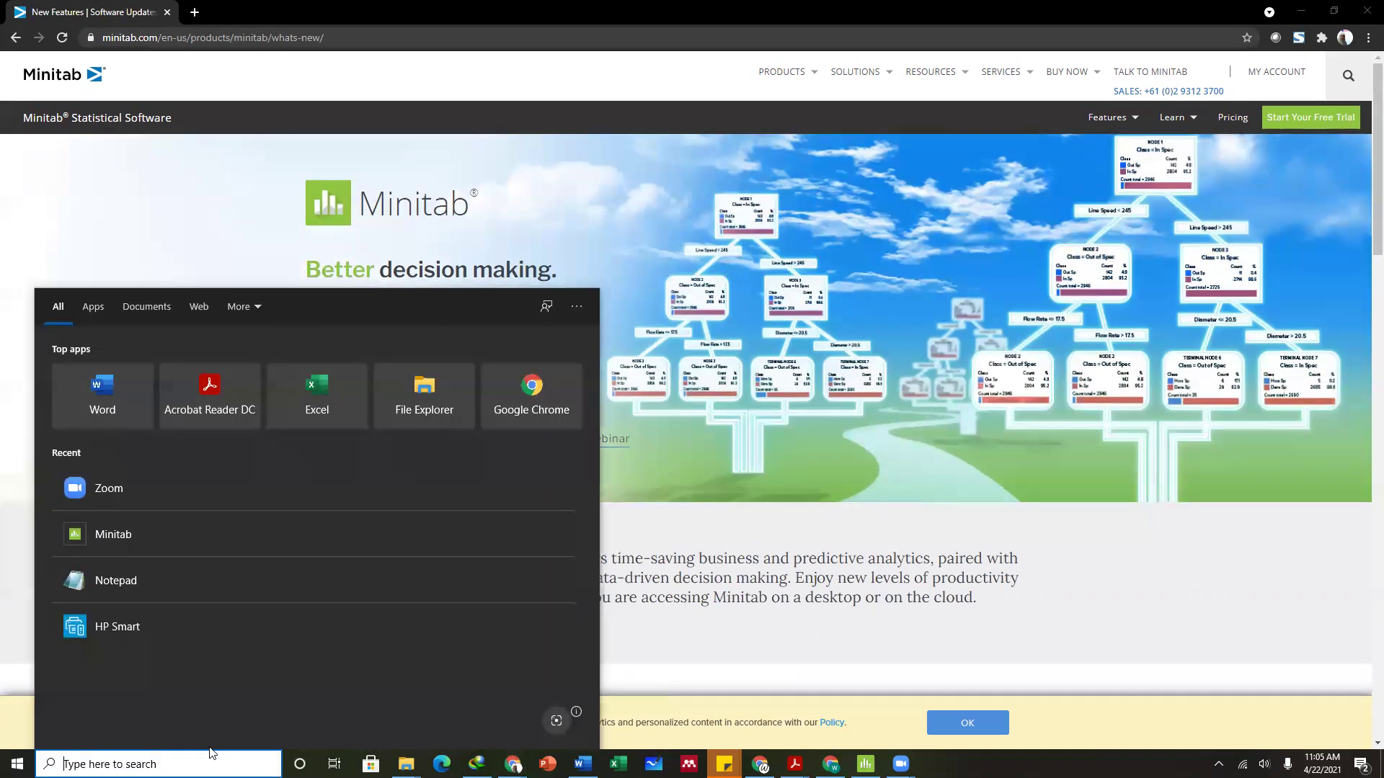
text(cur)
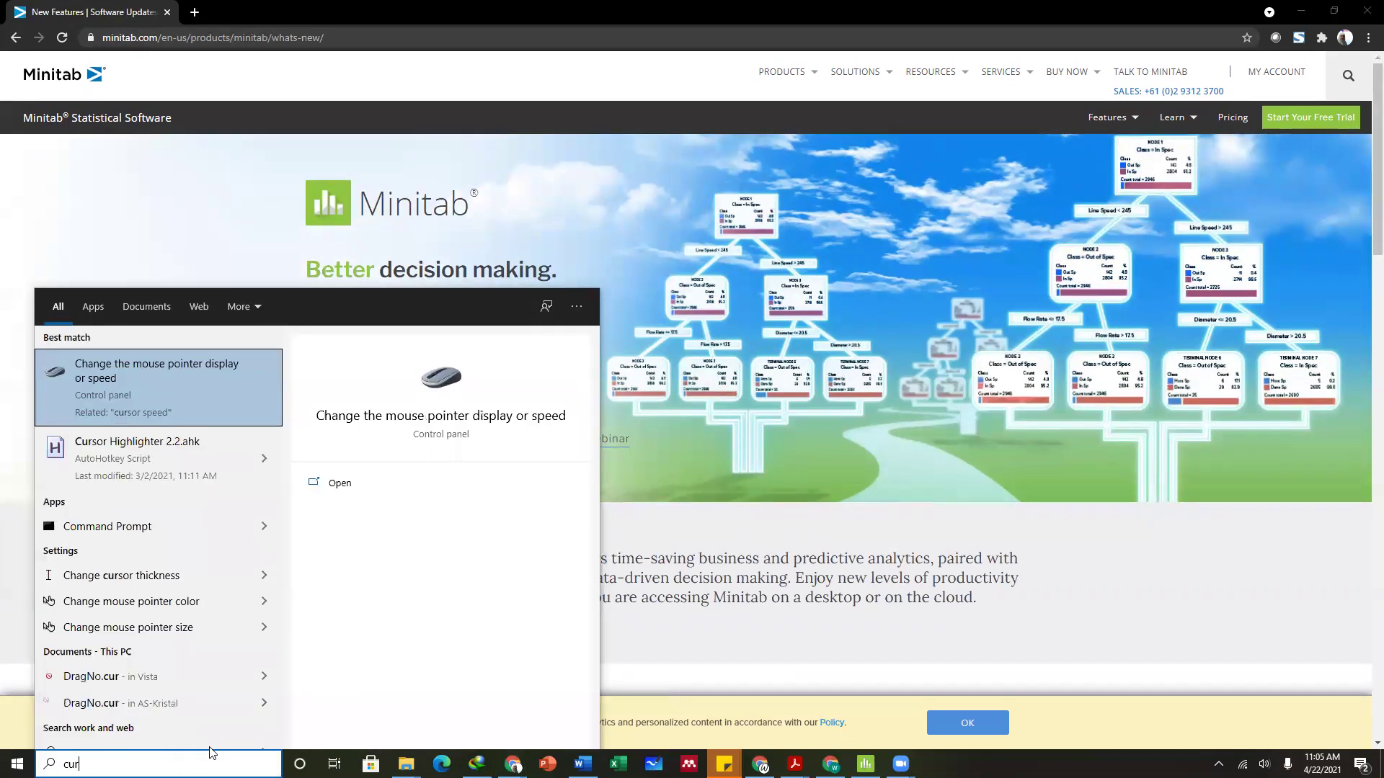
key(Escape)
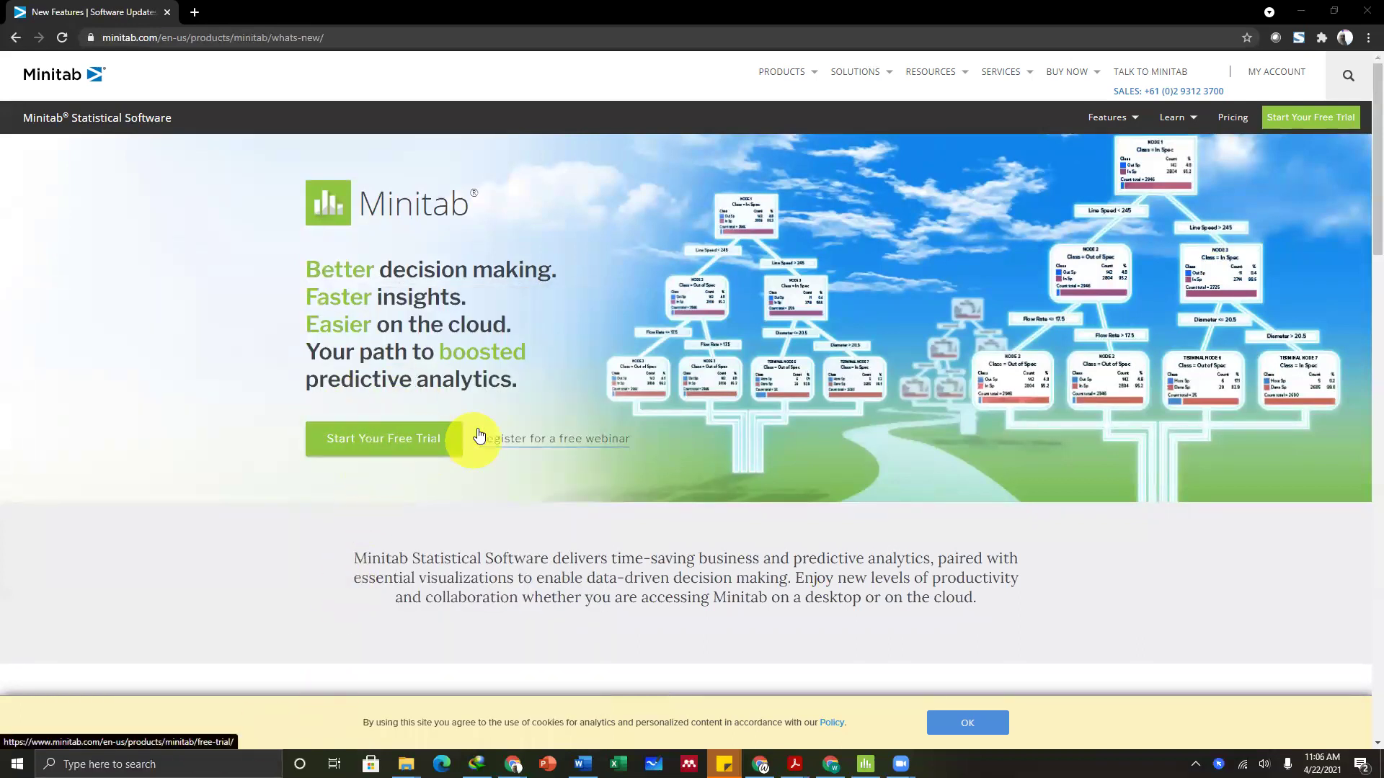
Open Minitab's free 30-day trial page and examine the fields of its registration form.
scroll(427, 431, down, 4)
scroll(427, 428, up, 4)
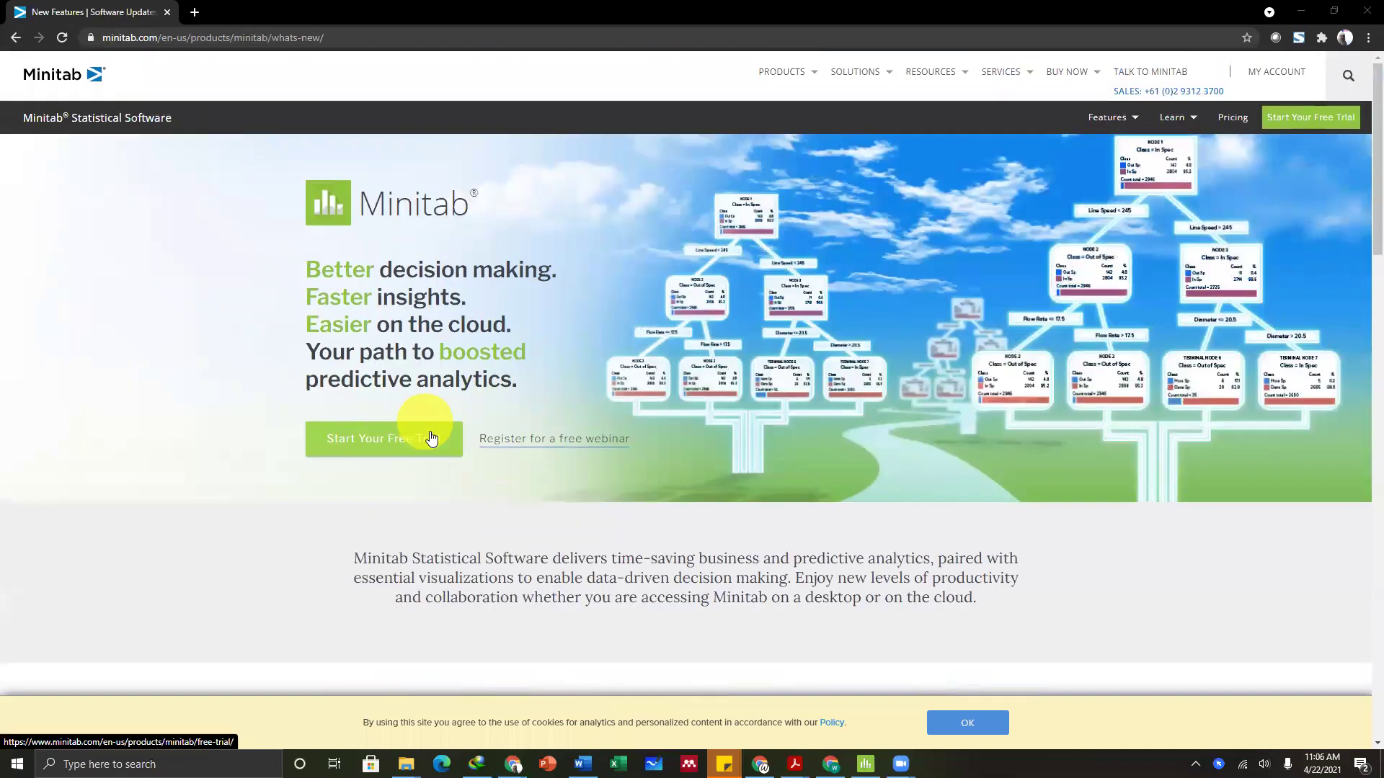
click(416, 445)
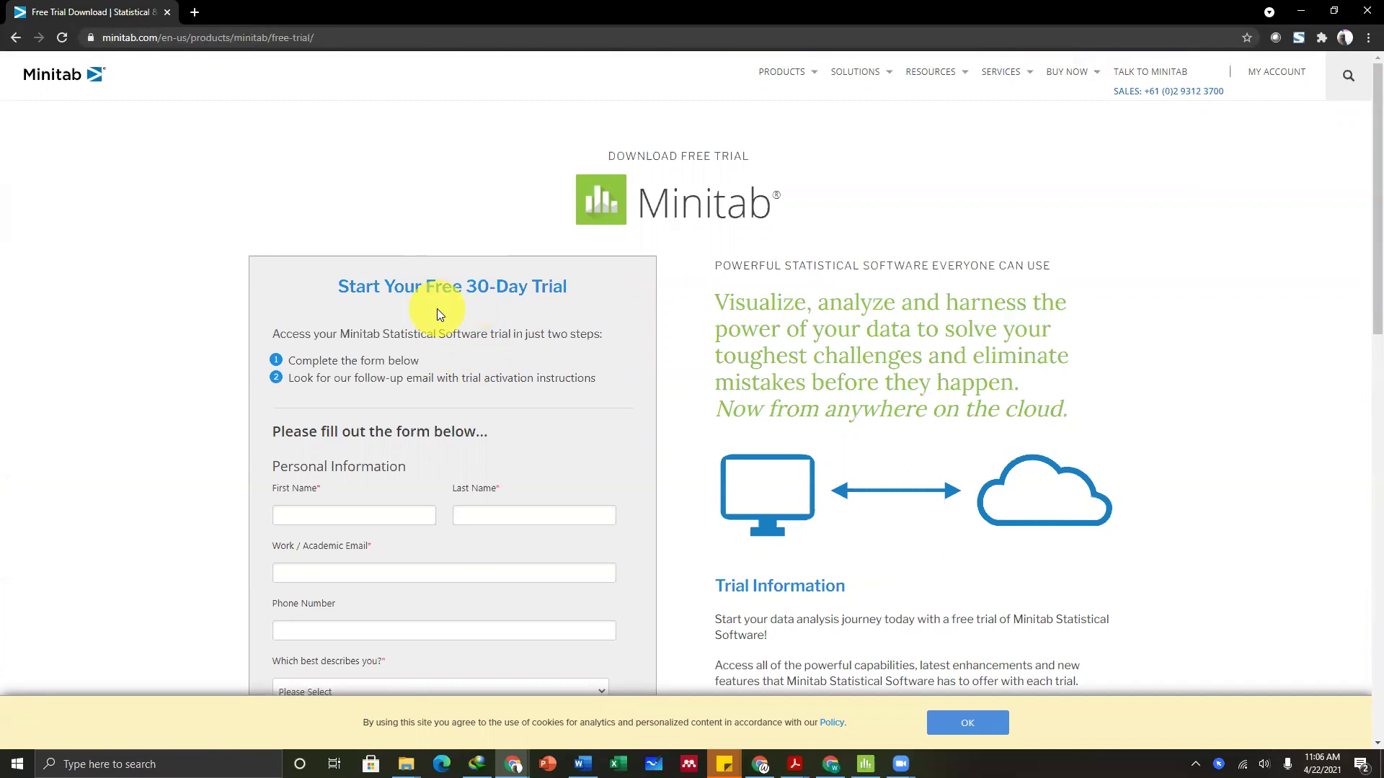
scroll(735, 378, down, 8)
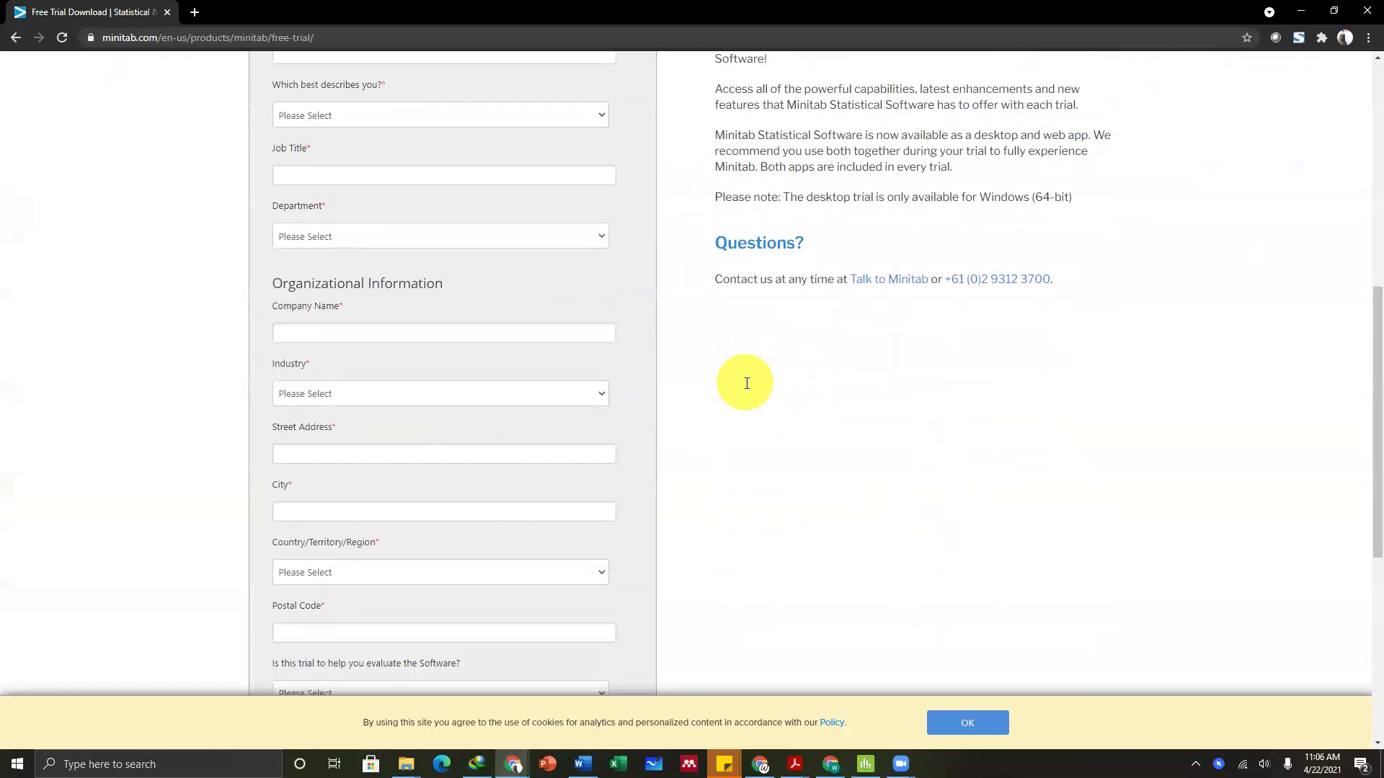
scroll(458, 261, up, 5)
scroll(461, 265, down, 11)
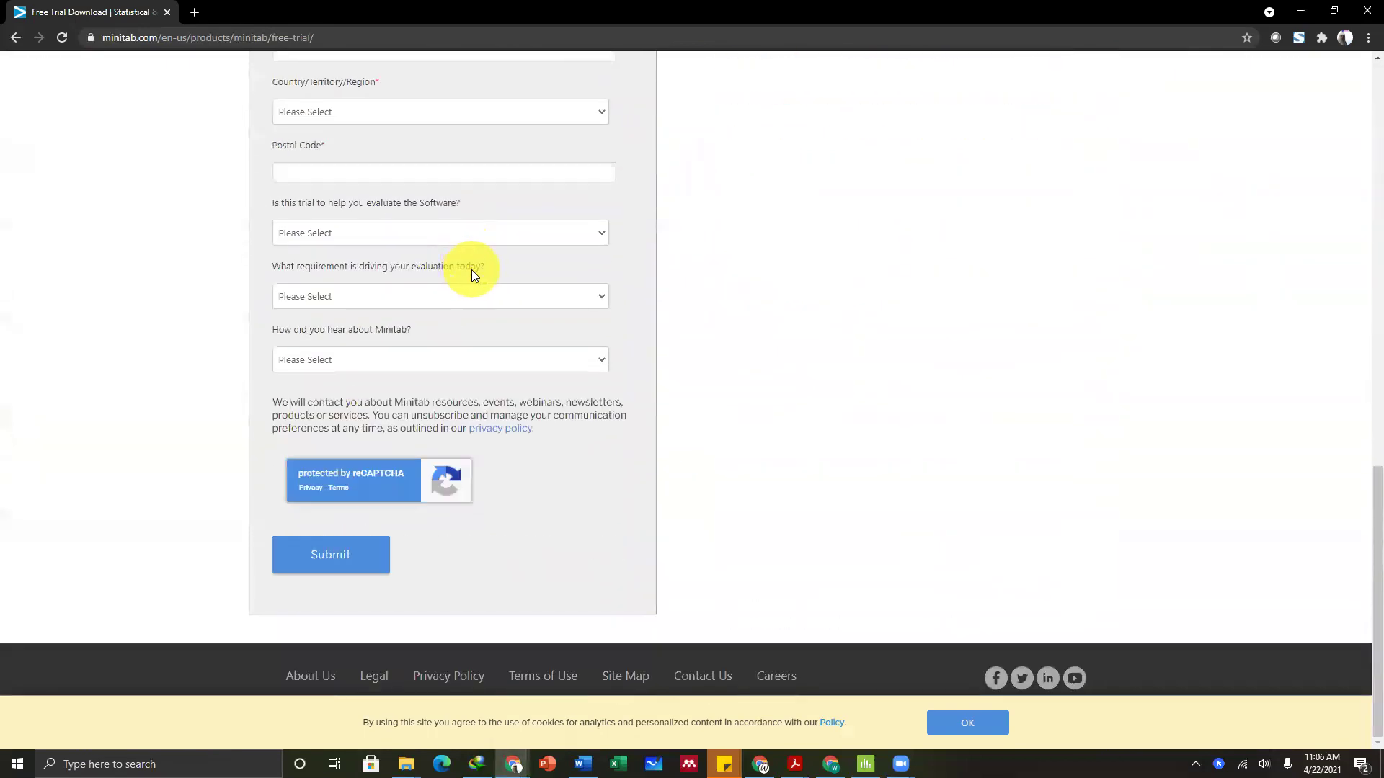
scroll(468, 462, up, 14)
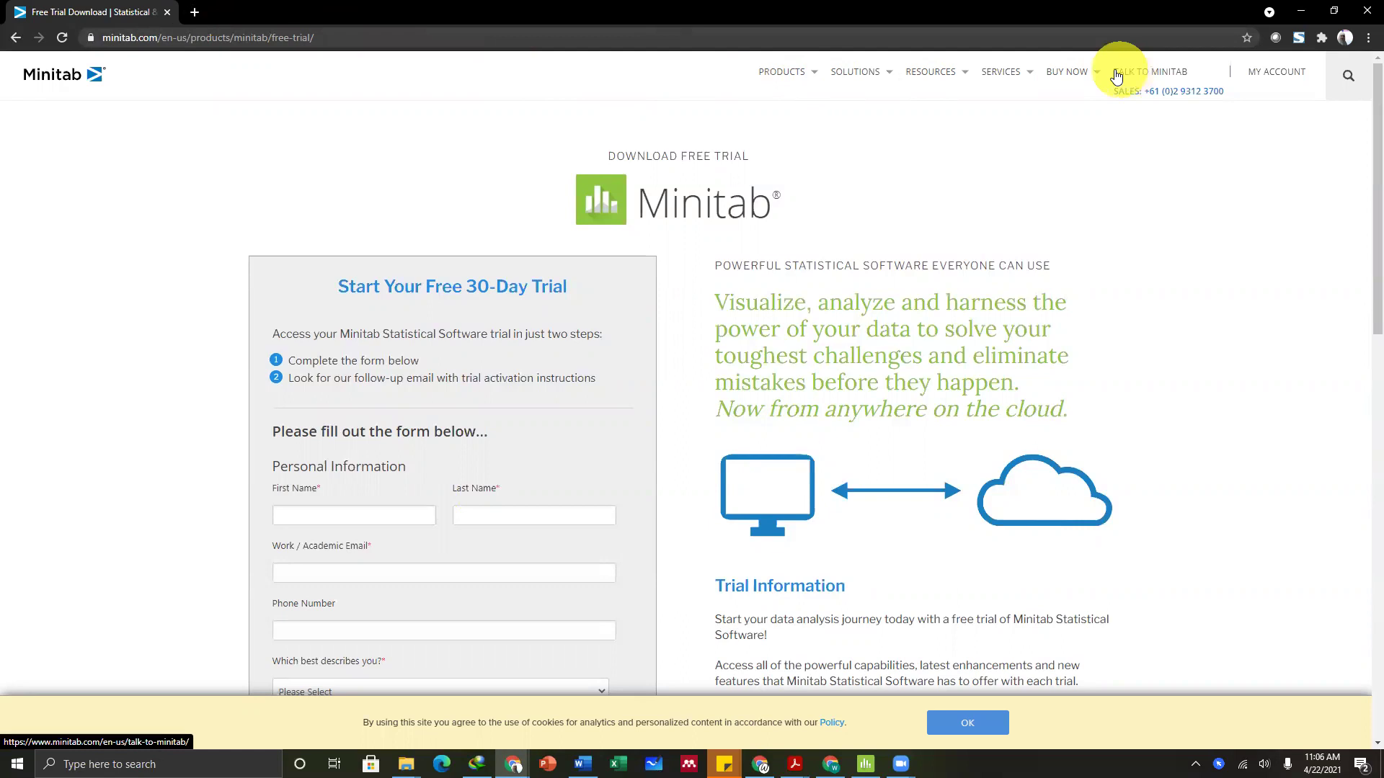
Return to the Minitab Statistical Software product page and look over its contents.
mouse_move(965, 75)
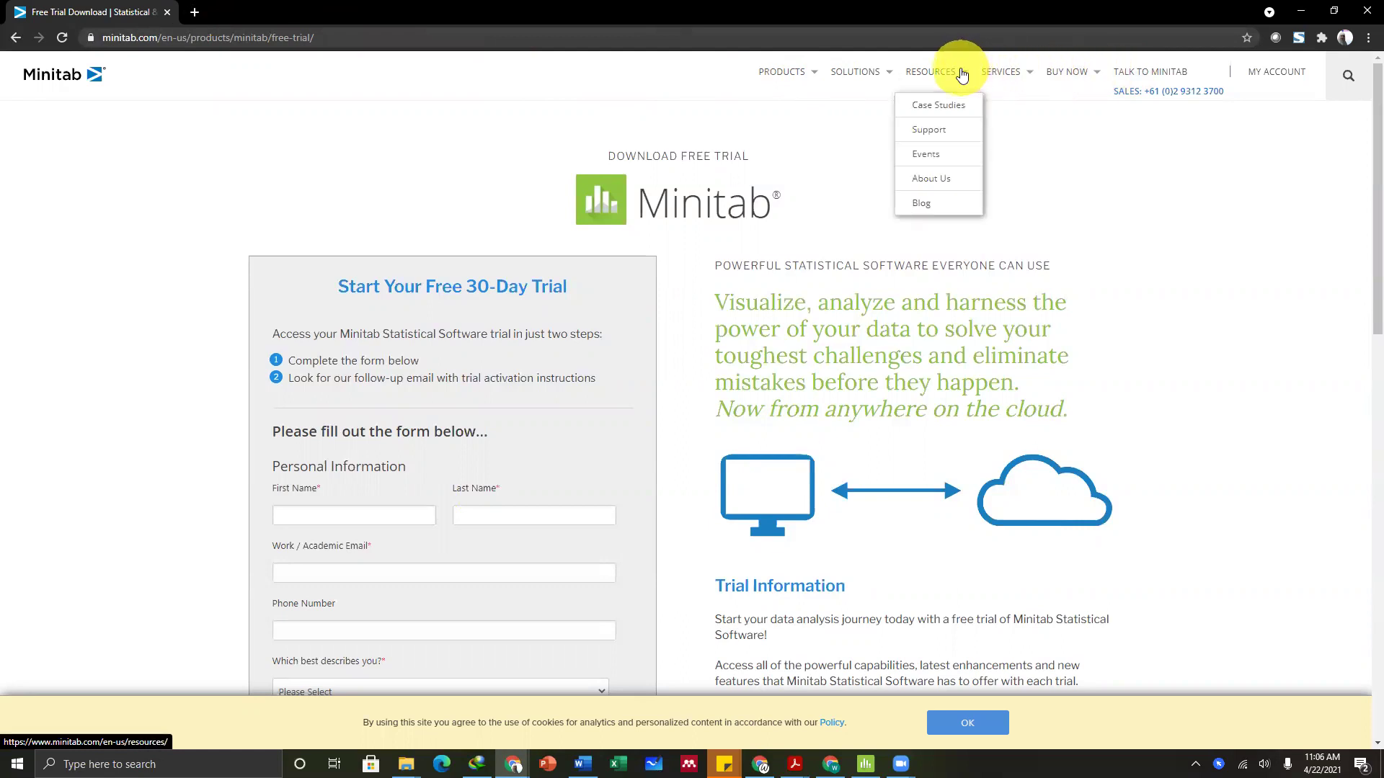
mouse_move(813, 75)
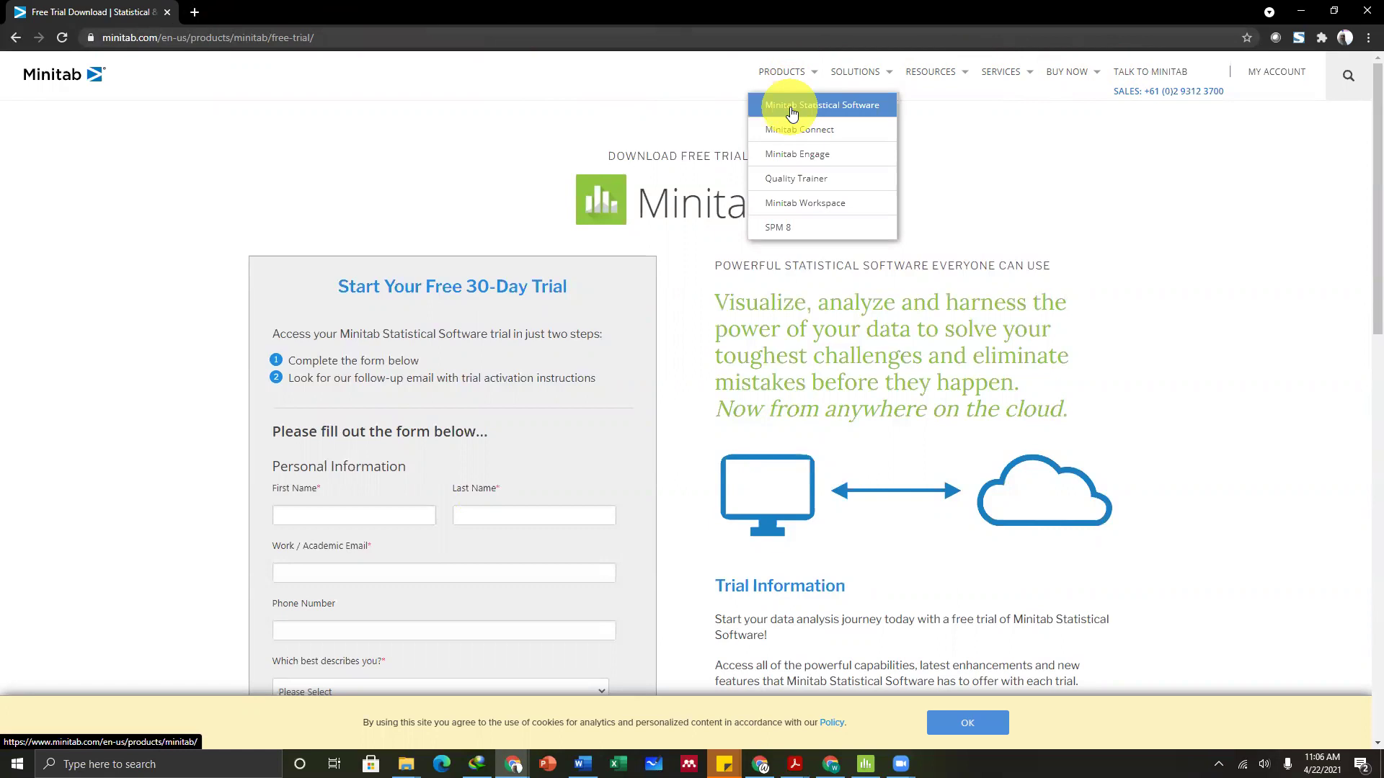
click(792, 108)
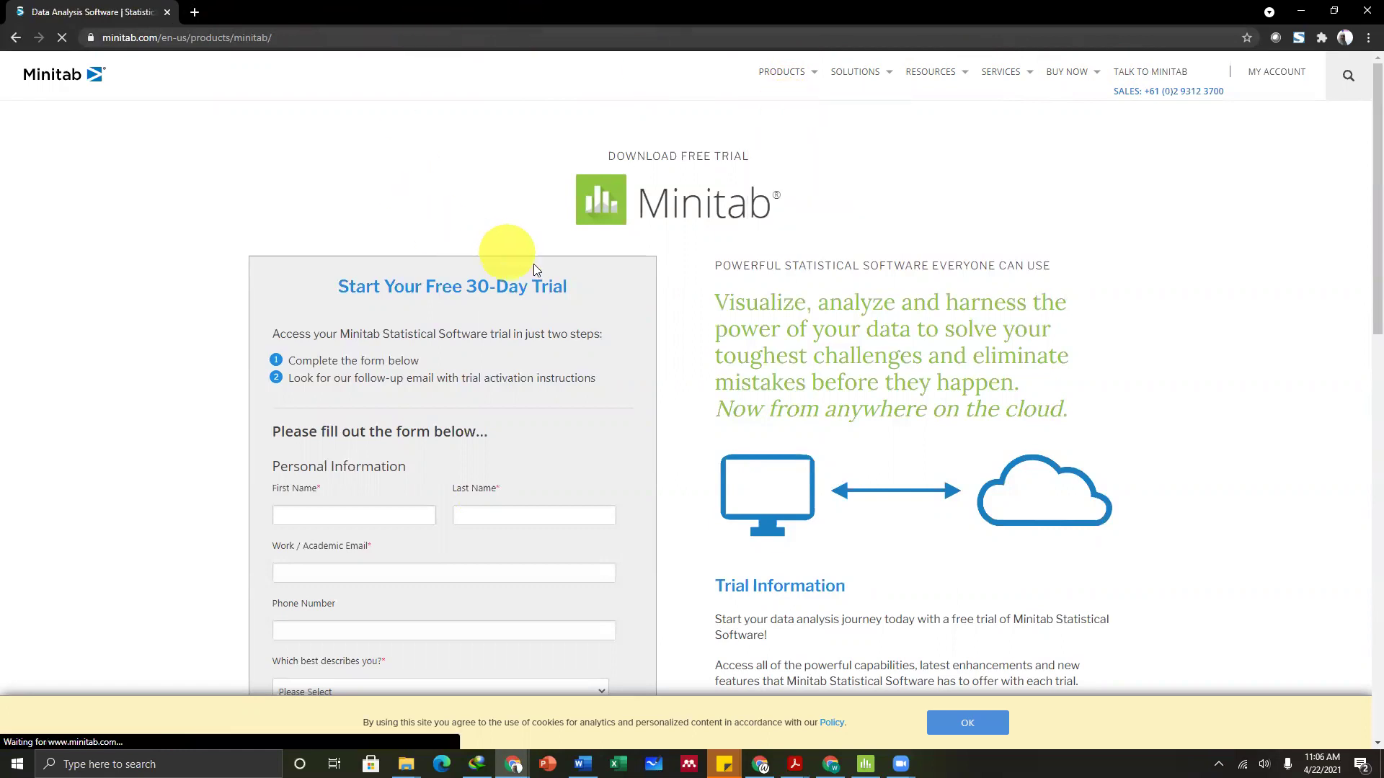
scroll(594, 327, down, 5)
scroll(594, 327, up, 5)
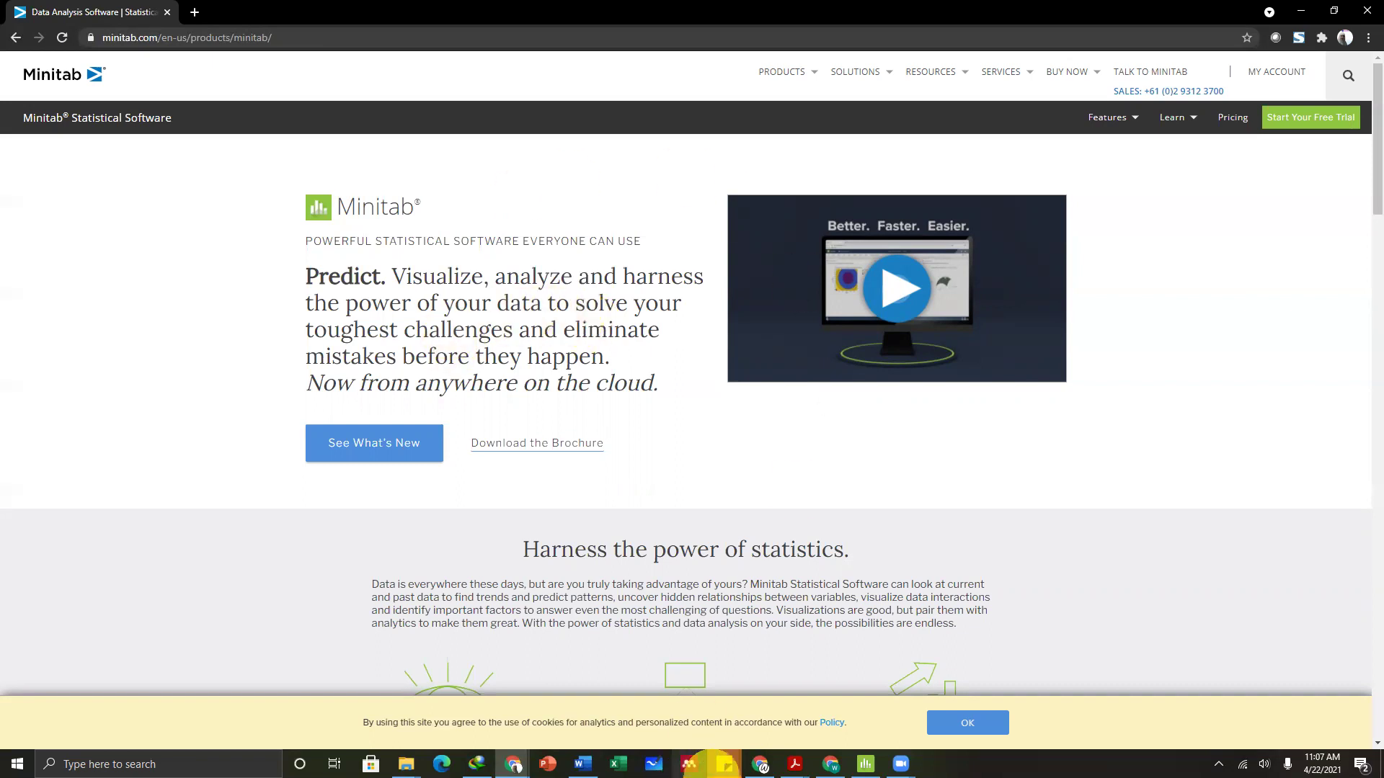
Switch to Minitab and start a new project, choosing to save the changes to the current one.
click(865, 763)
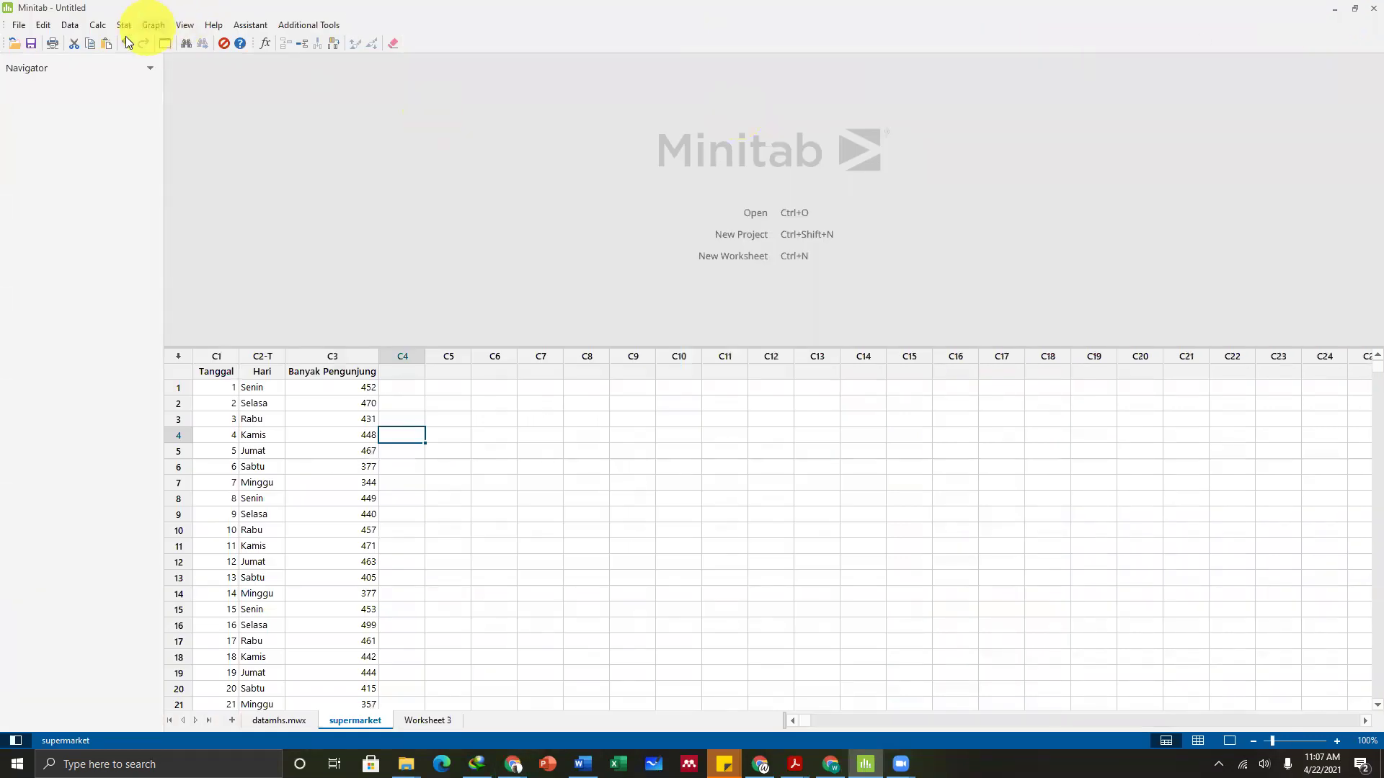
click(19, 29)
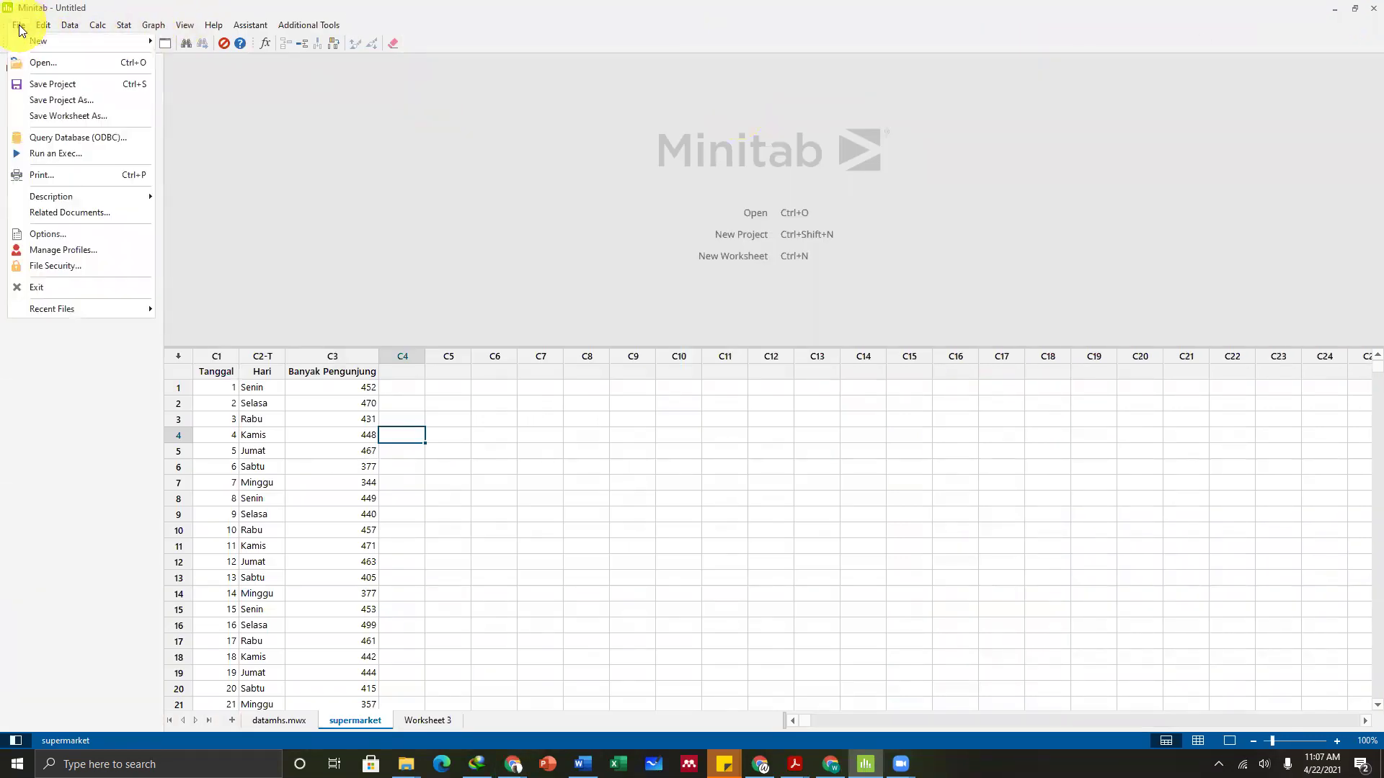
click(19, 29)
click(20, 29)
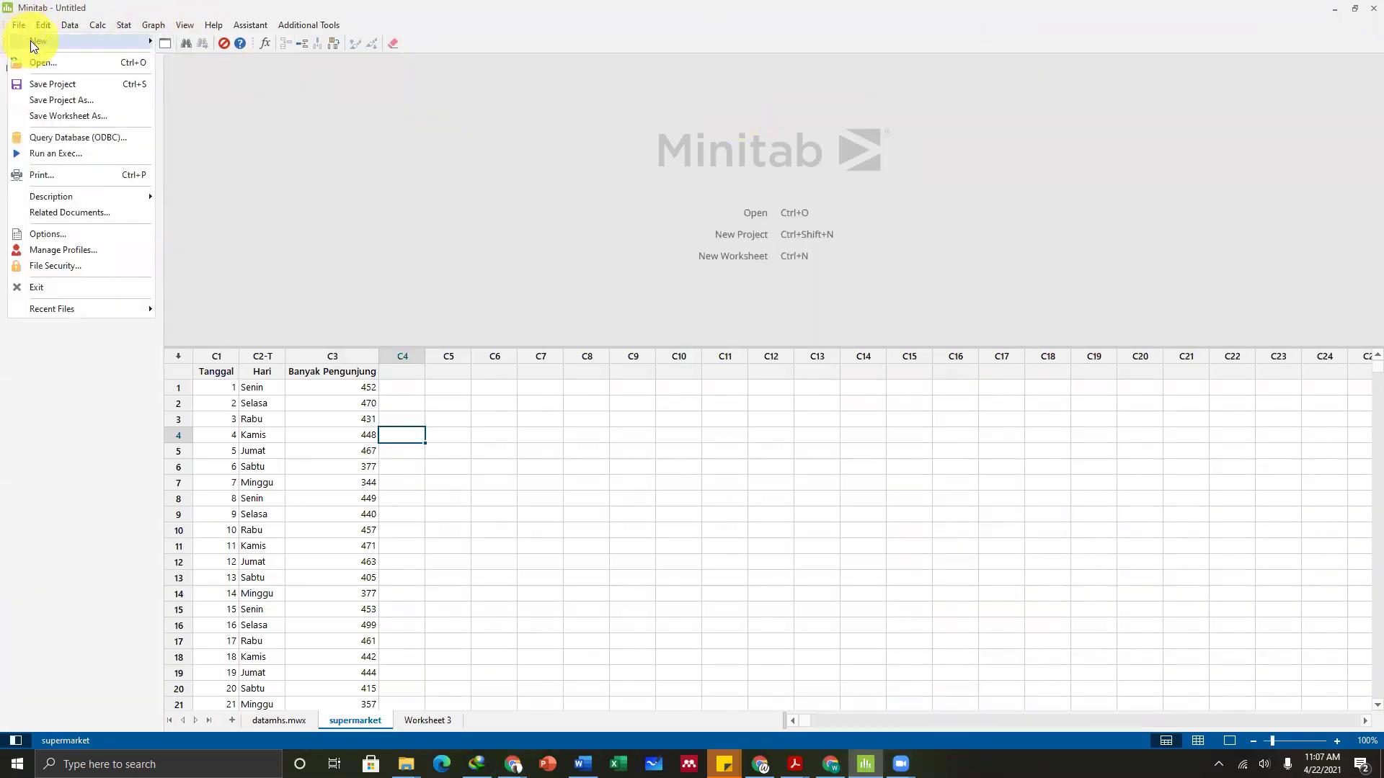
mouse_move(108, 39)
click(189, 39)
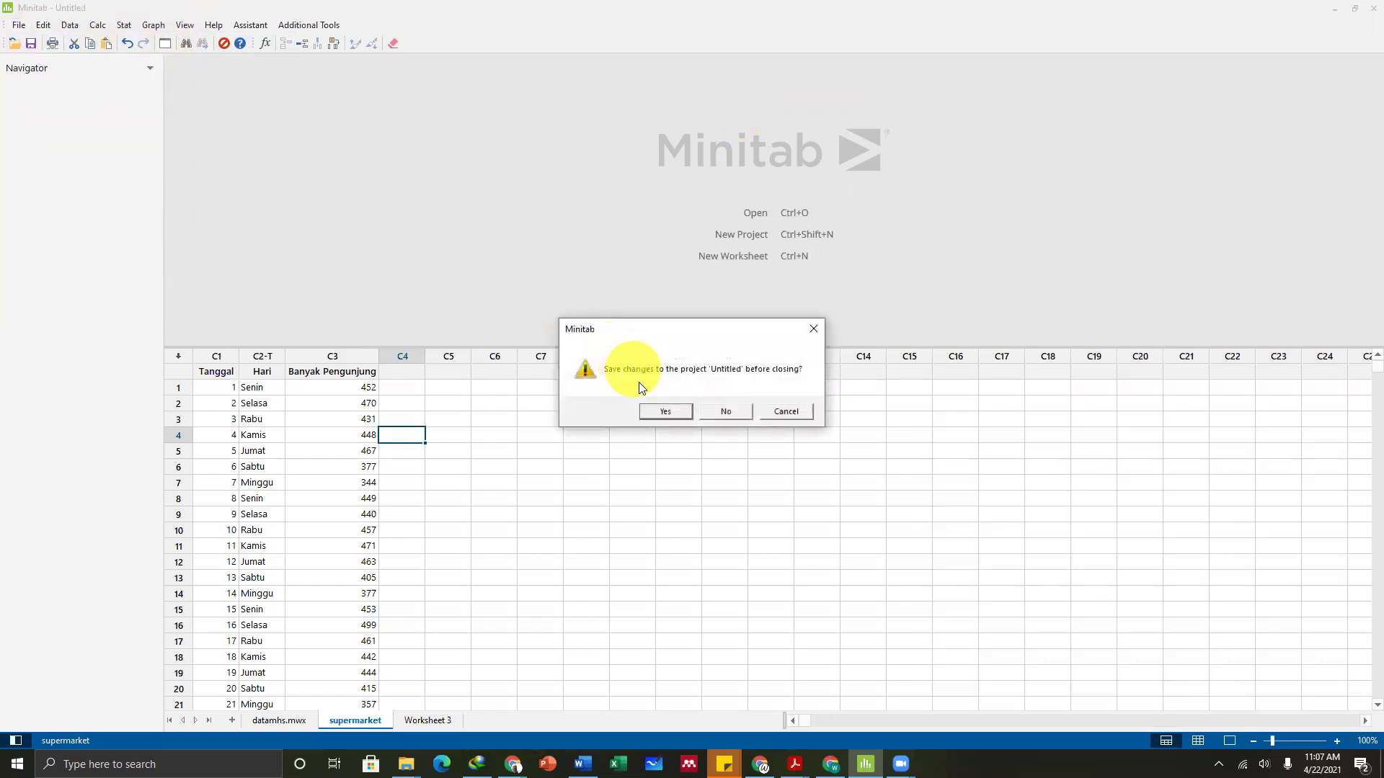
click(682, 411)
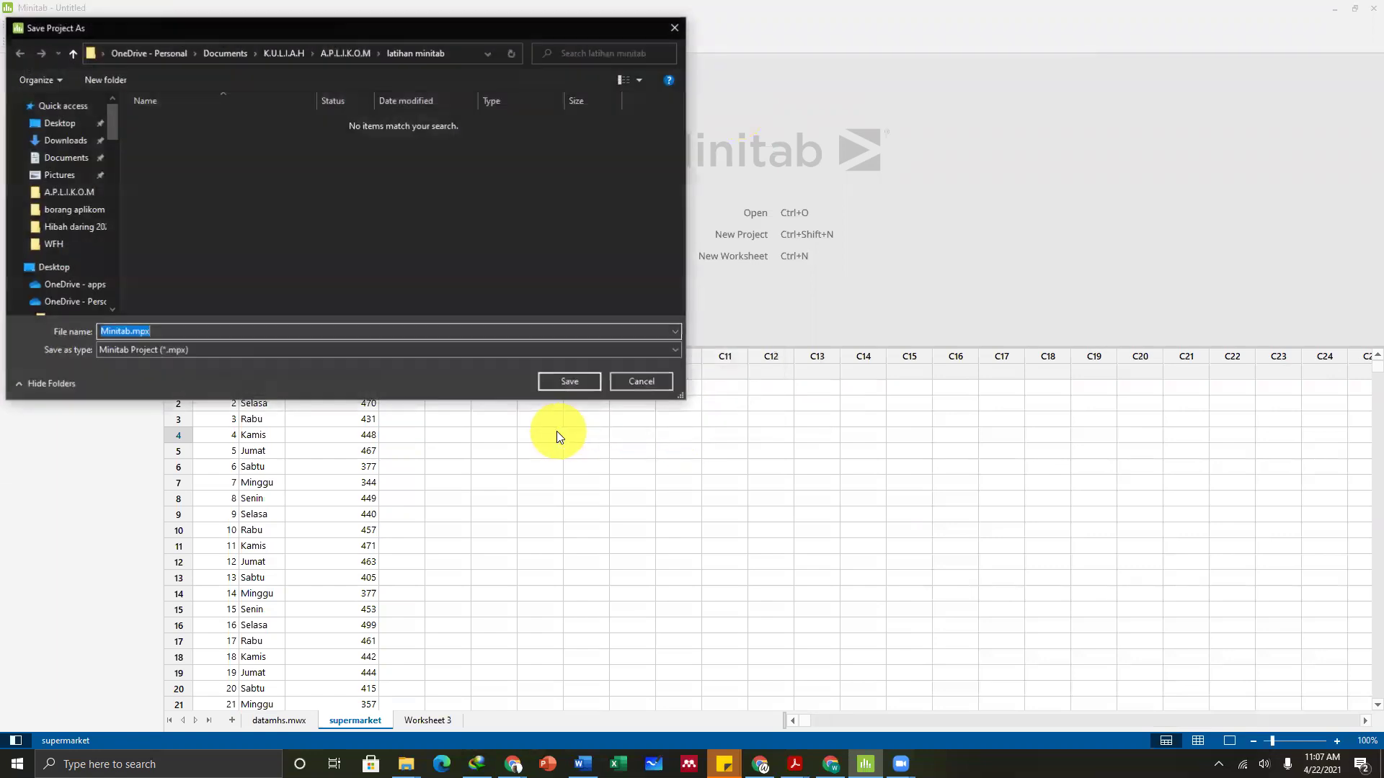
Save the current project under the file name "latihan" as a Minitab Project in the latihan minitab folder.
click(542, 371)
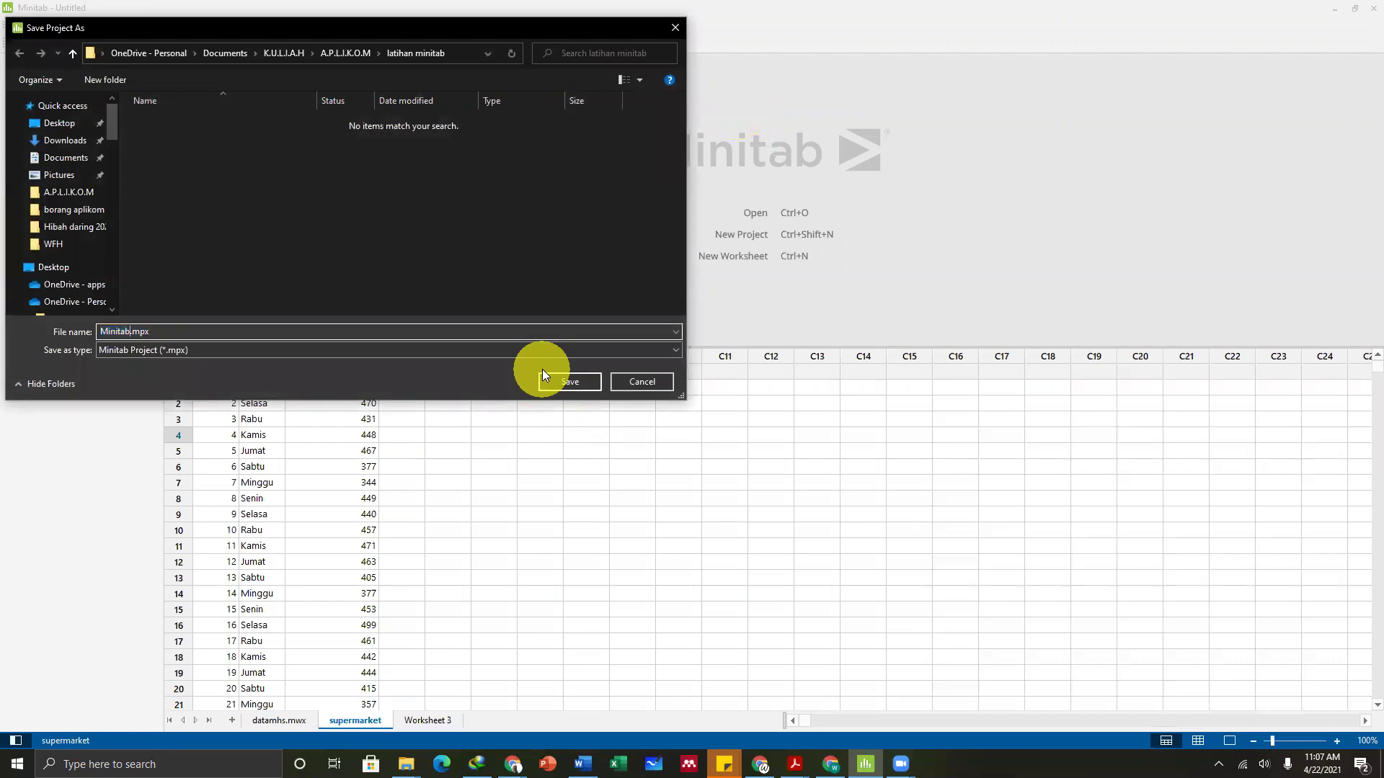
key(BackSpace)
key(BackSpace)
key(BackSpace)
key(BackSpace)
key(BackSpace)
key(BackSpace)
key(BackSpace)
text(latihan)
key(Return)
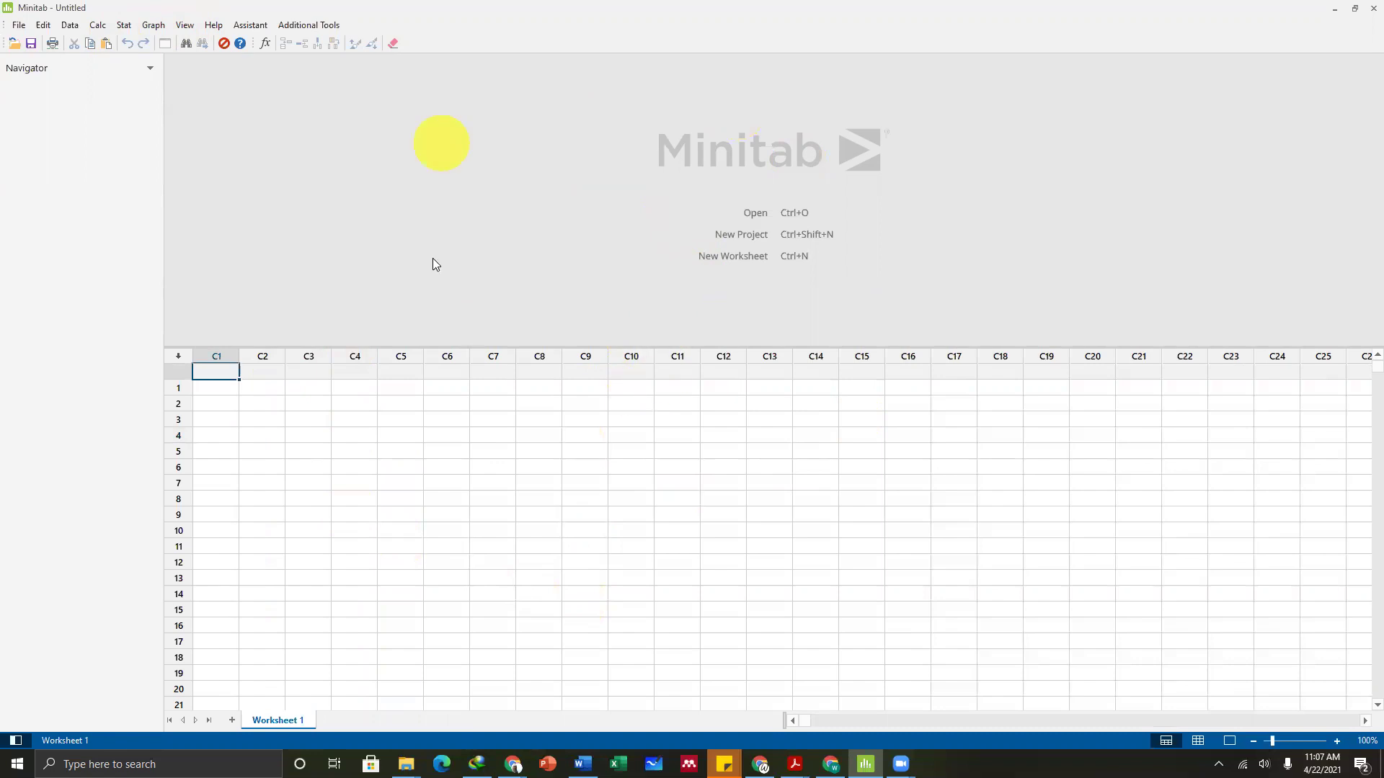
Switch to the Word module document and read its section on Minitab's initial display, including the session and data windows.
click(584, 763)
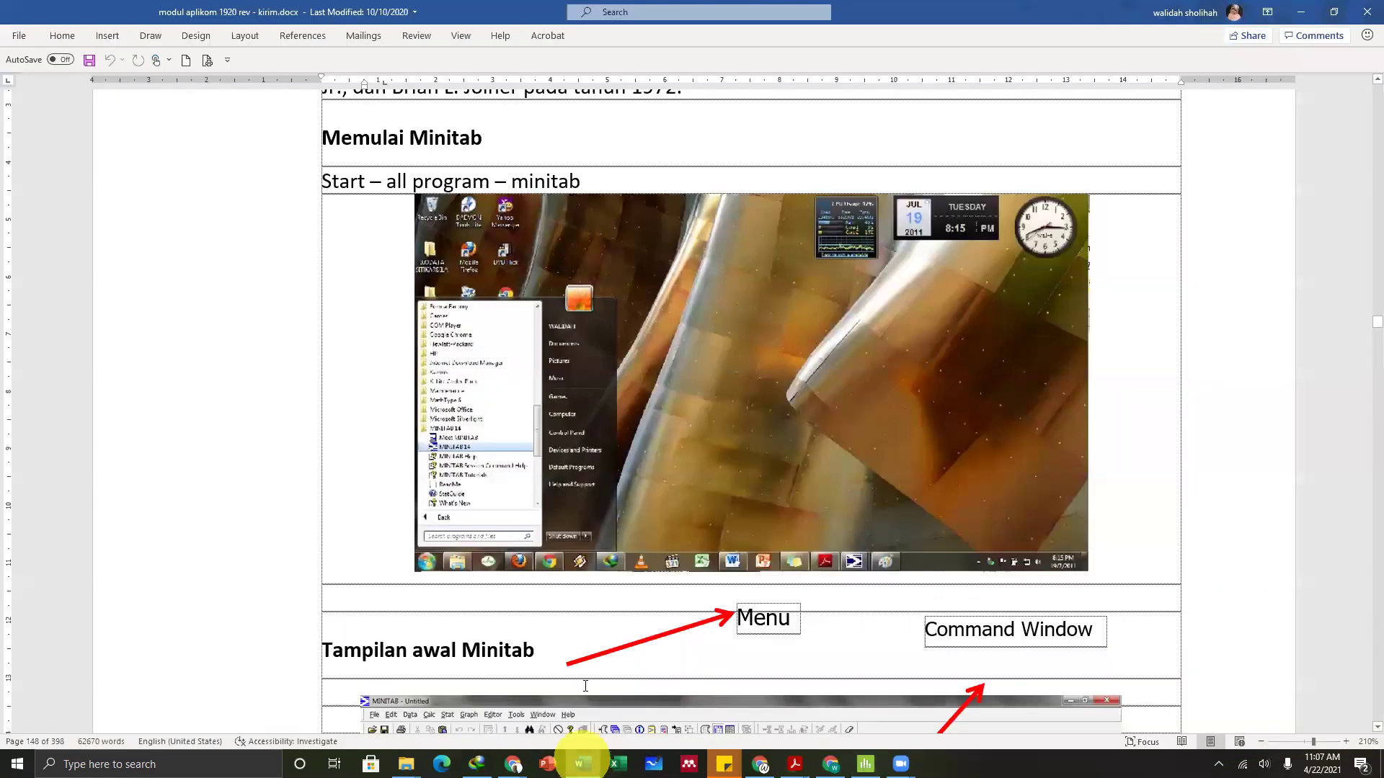
scroll(845, 282, down, 7)
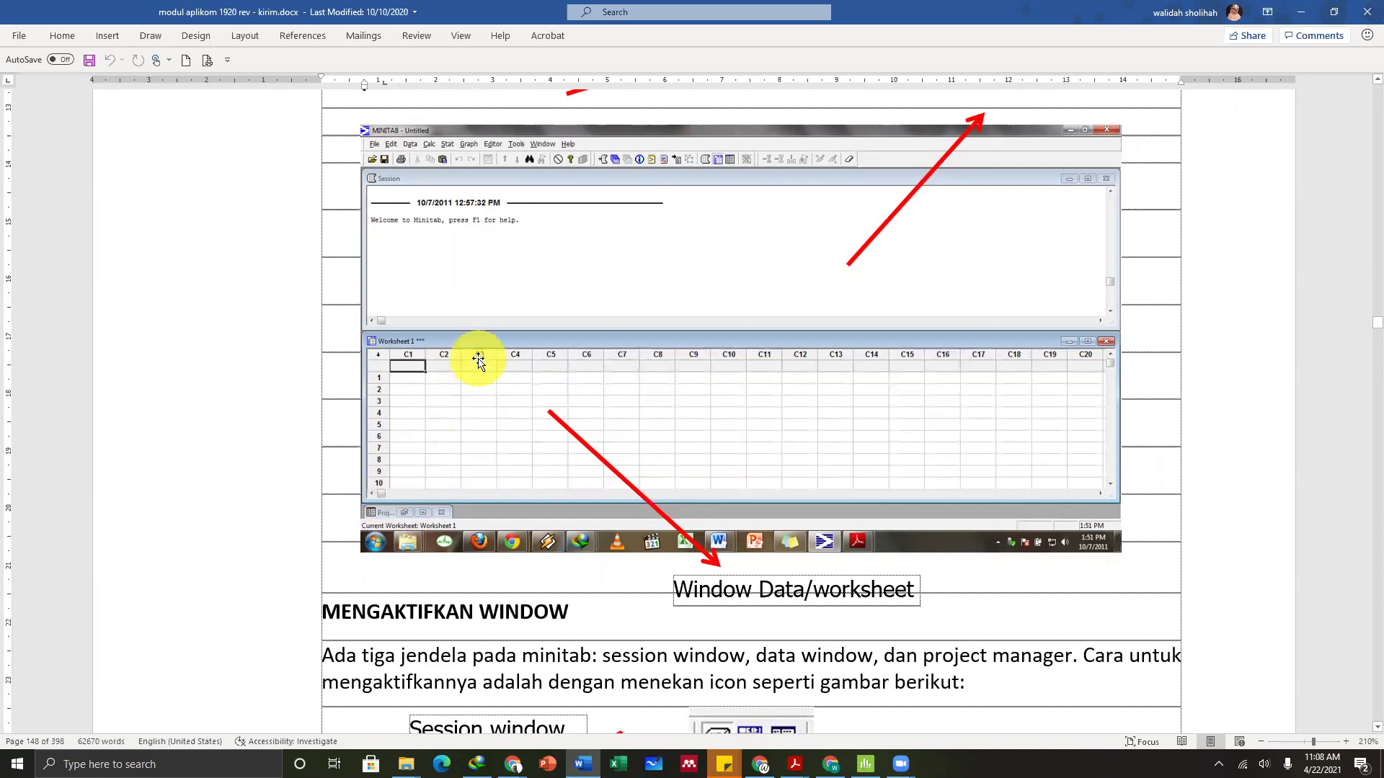
Return to Minitab and view the Navigator's options for grouping and sorting commands.
click(865, 764)
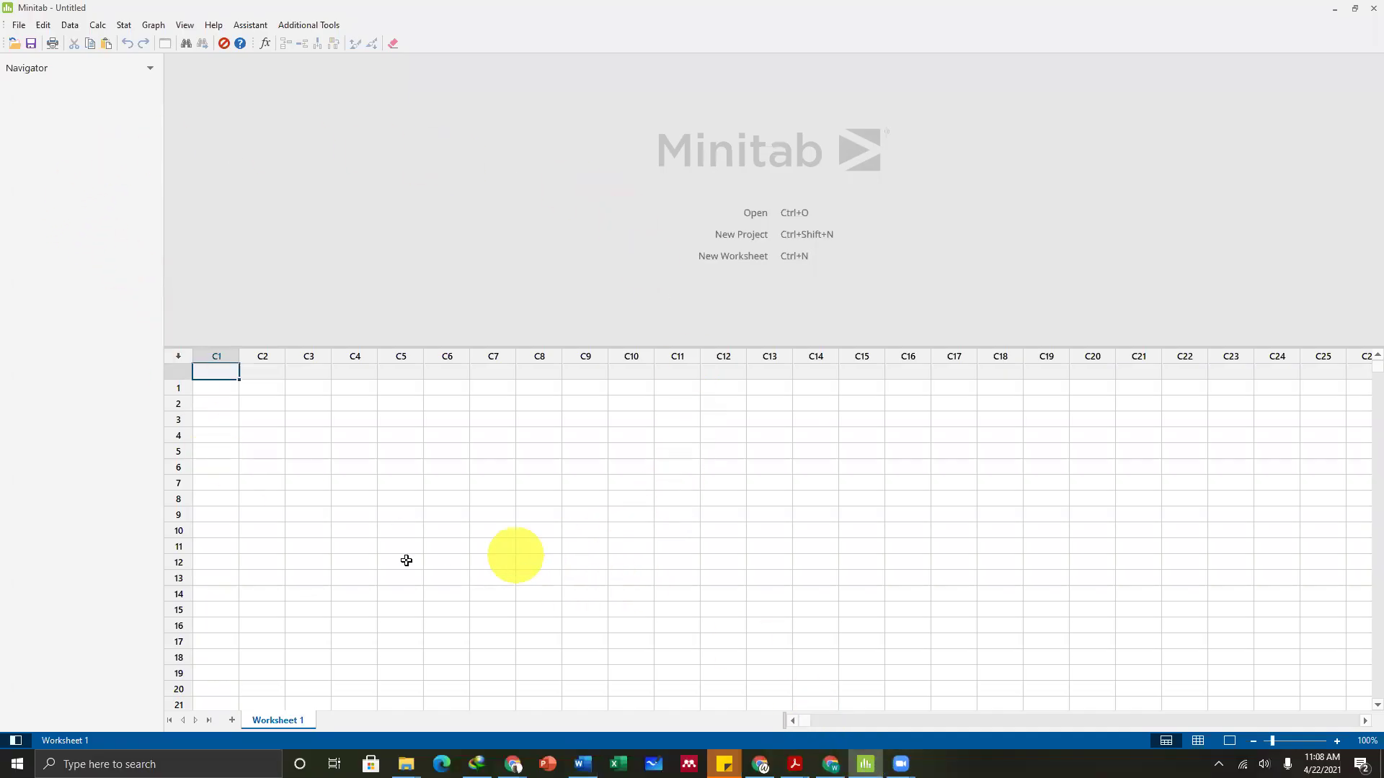
click(150, 69)
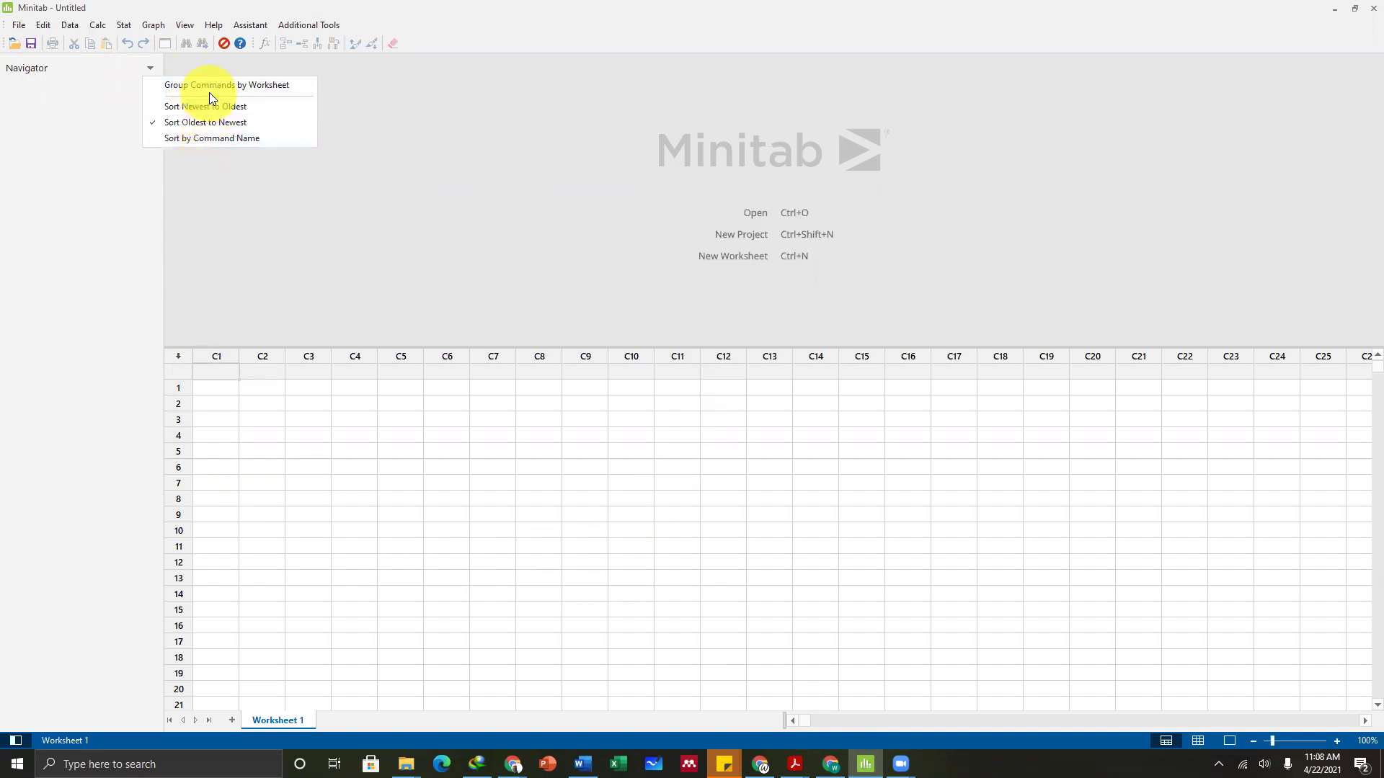
click(338, 187)
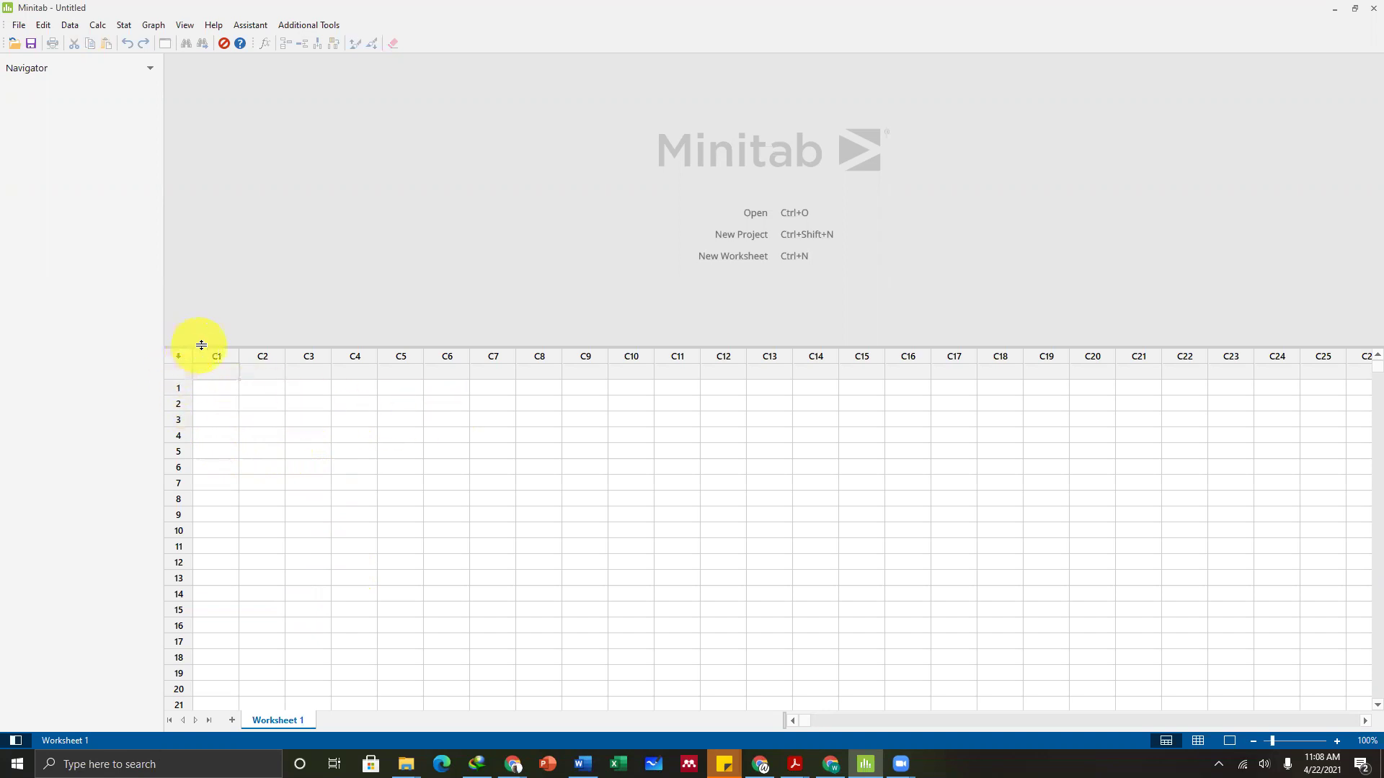
Name column C1 "jenis kelamin" in Worksheet 1.
click(226, 374)
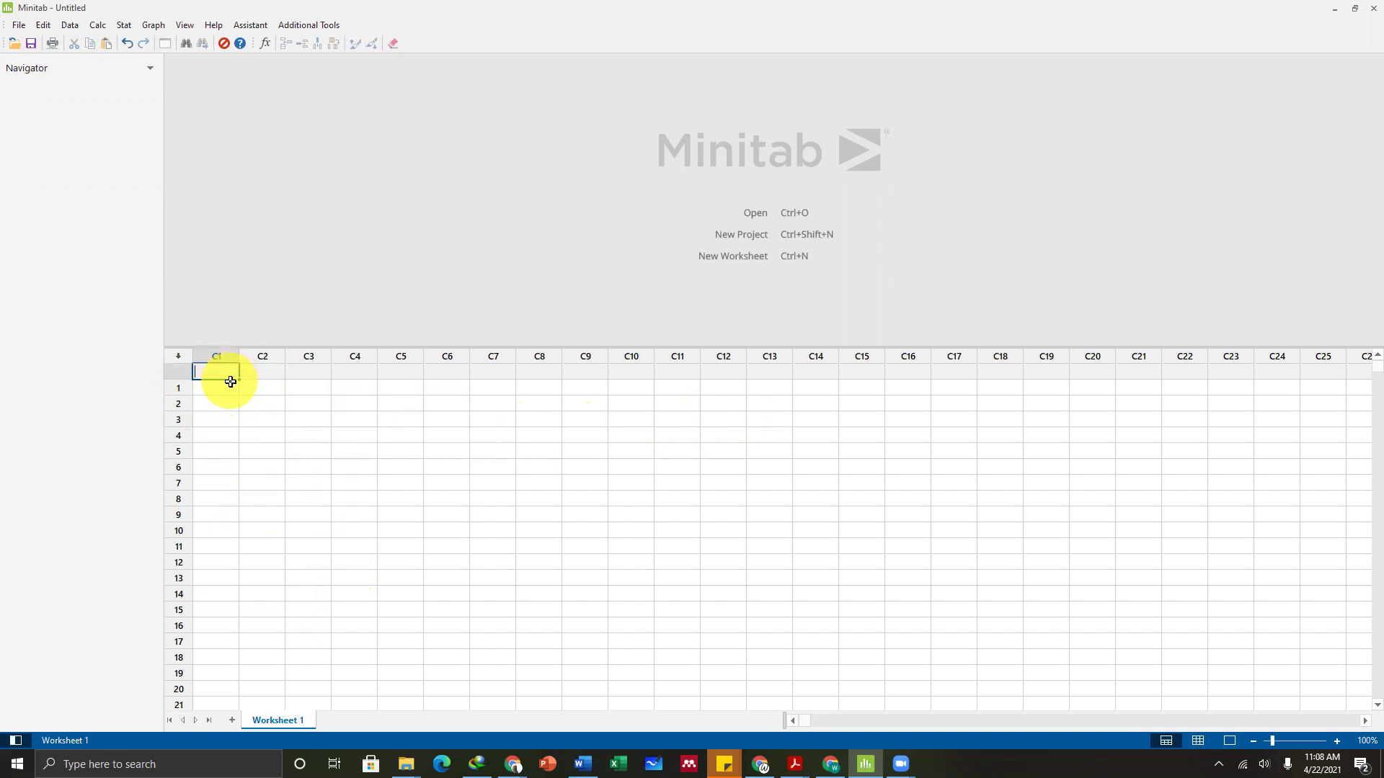
text(jenis kelamin)
key(Return)
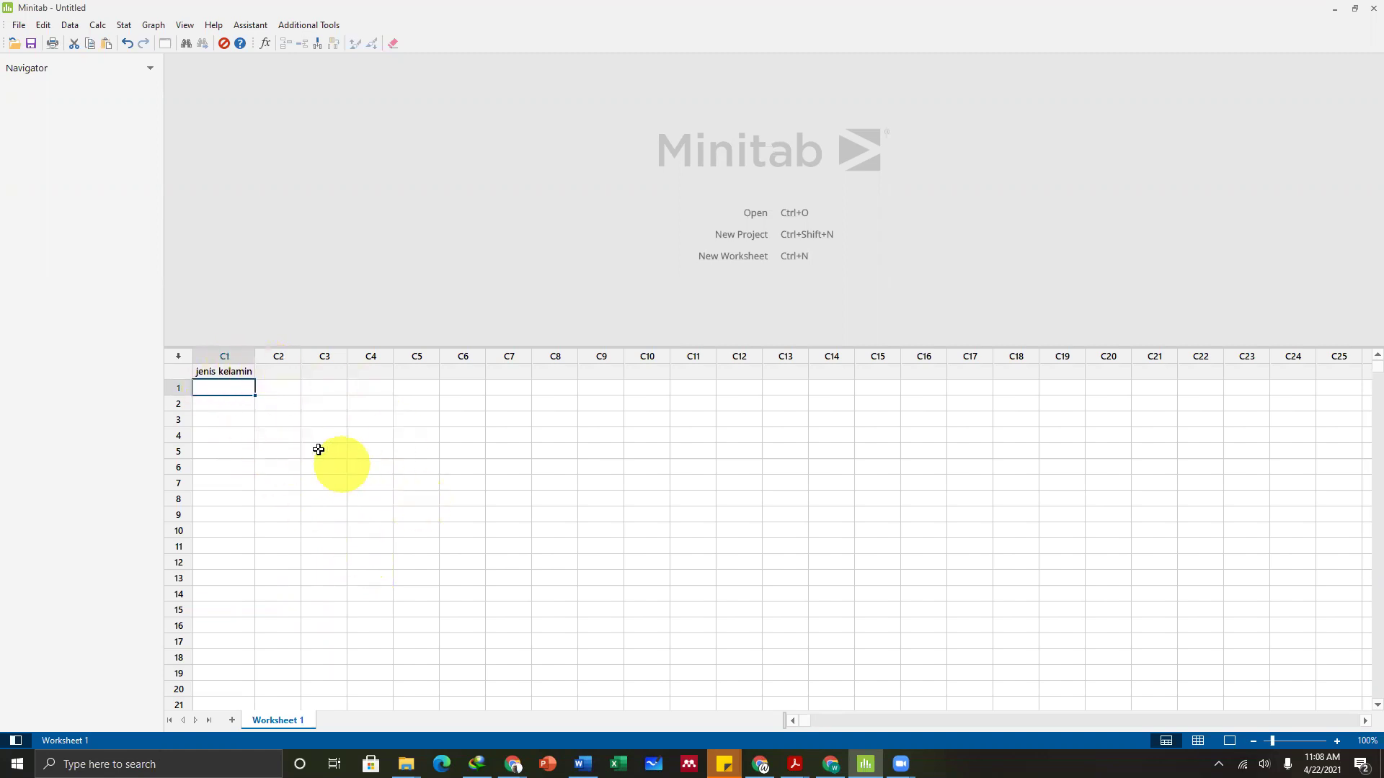
click(260, 420)
key(Up)
key(Up)
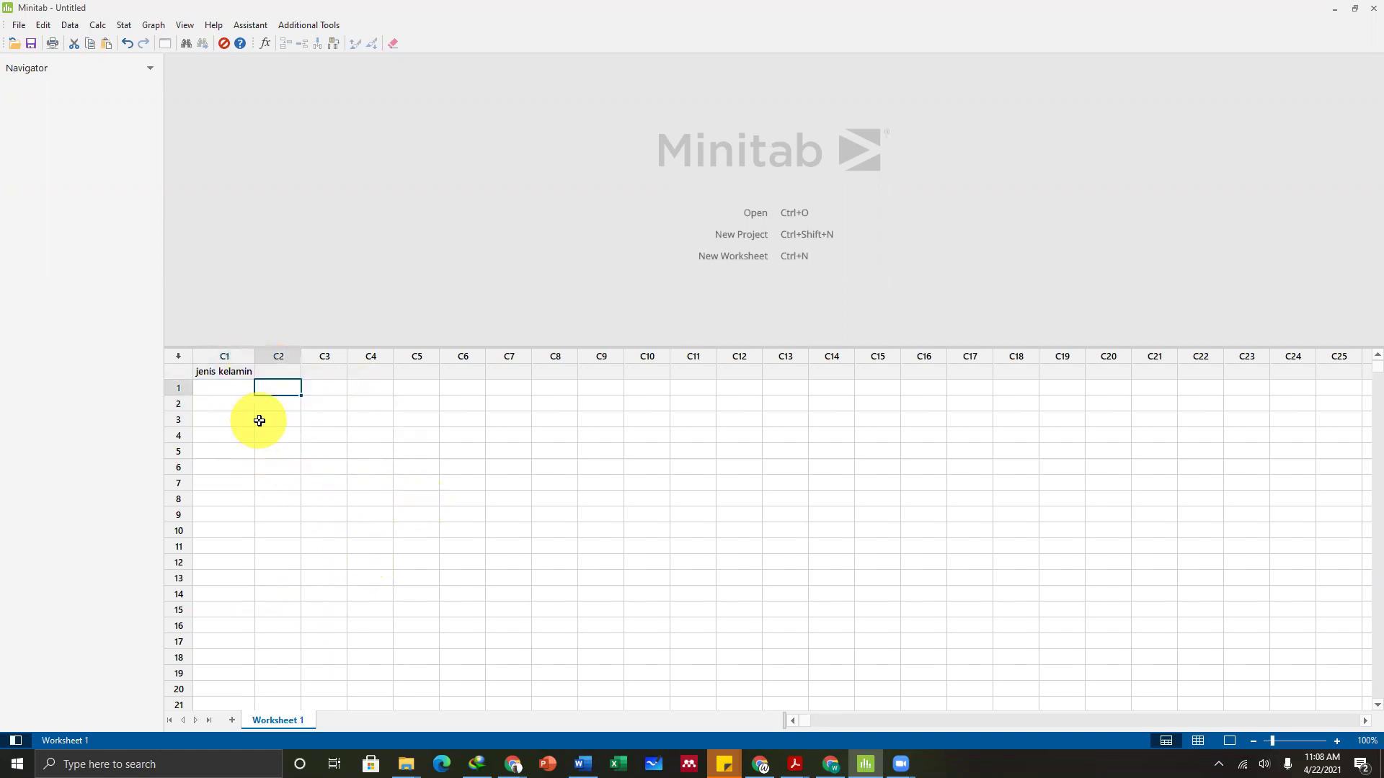
key(Left)
key(Down)
key(Down)
key(Down)
key(Right)
key(Right)
key(Right)
key(Right)
key(Right)
key(Up)
key(Up)
key(Up)
key(Down)
key(Down)
key(Up)
key(Up)
key(Left)
key(Left)
key(Left)
key(Left)
key(Left)
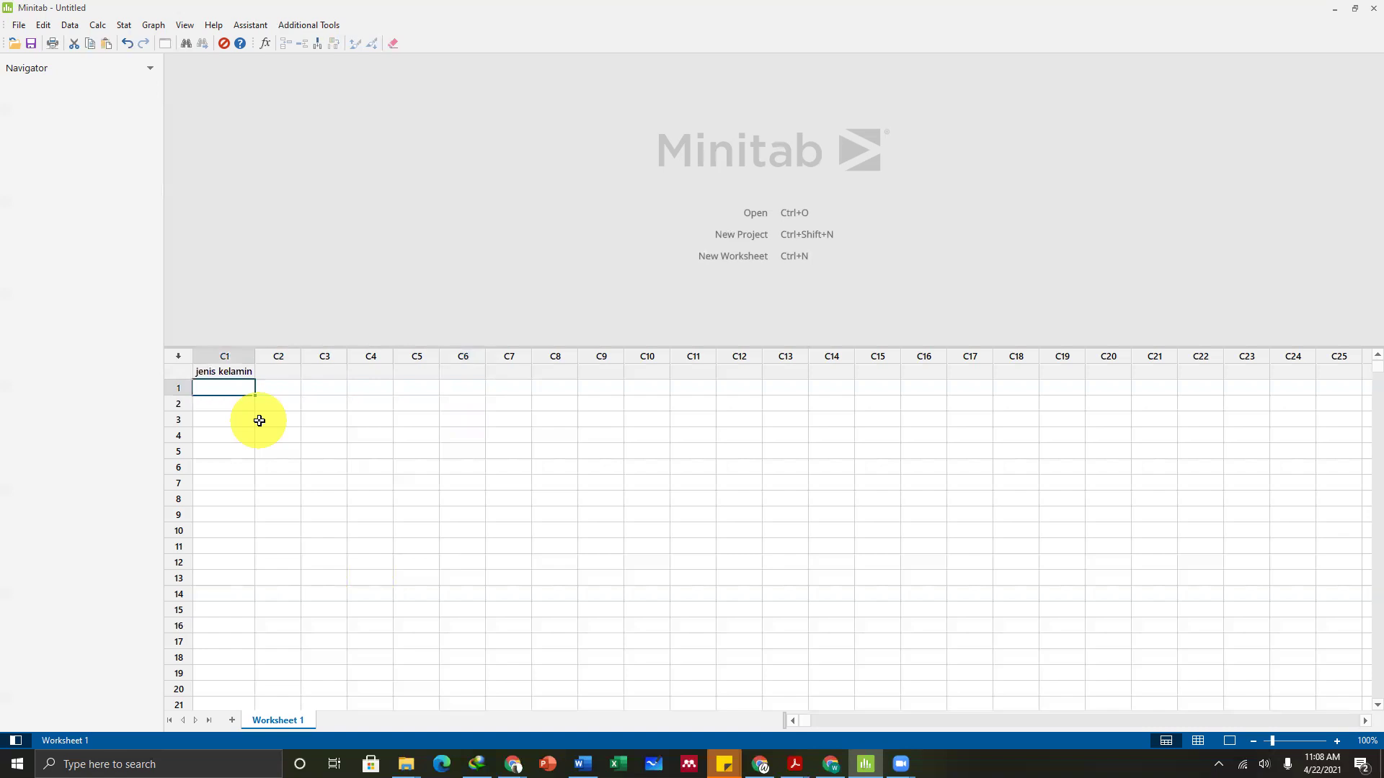
Name worksheet columns C1, C2 and C3 "Nama", "Umur" and "Tinggi".
click(230, 372)
text(Nama)
key(Tab)
text(Umu)
key(Tab)
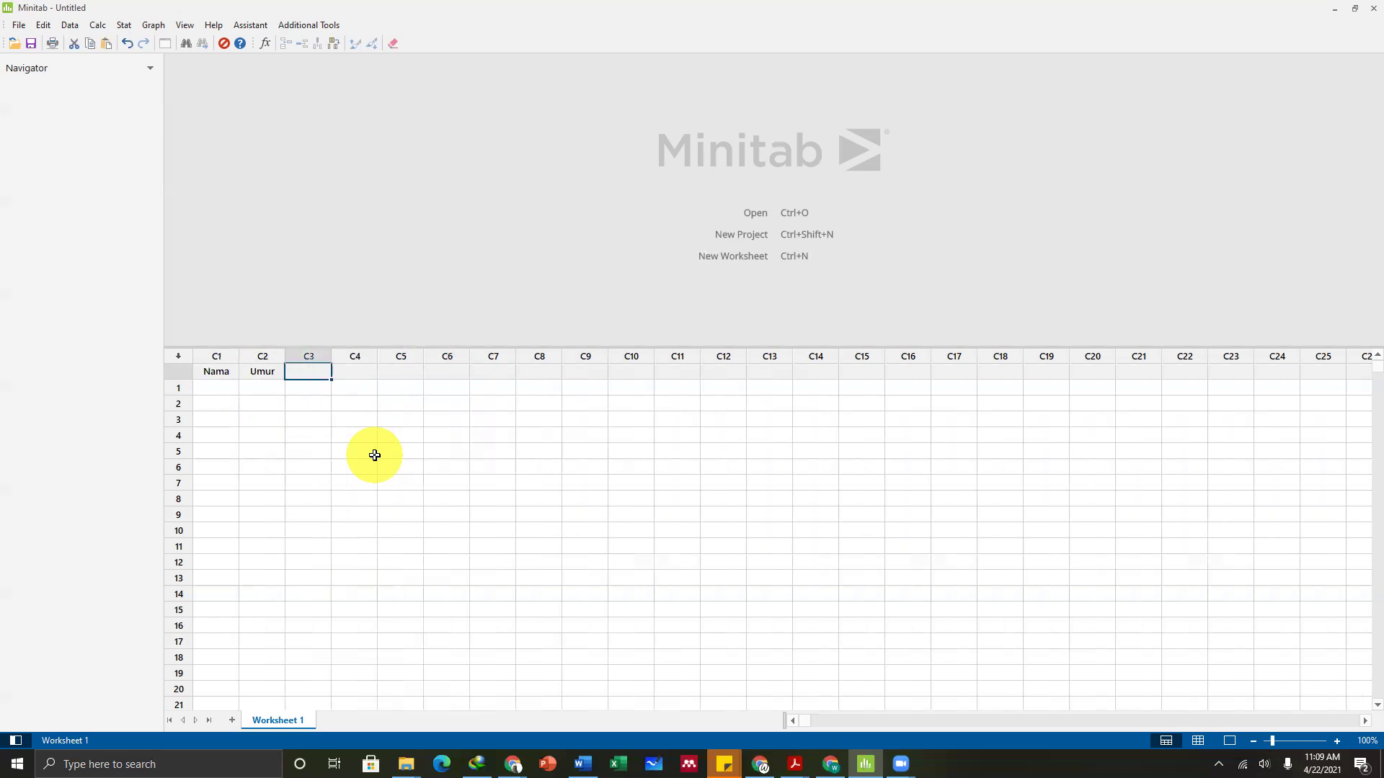
text(Tinggi)
key(Return)
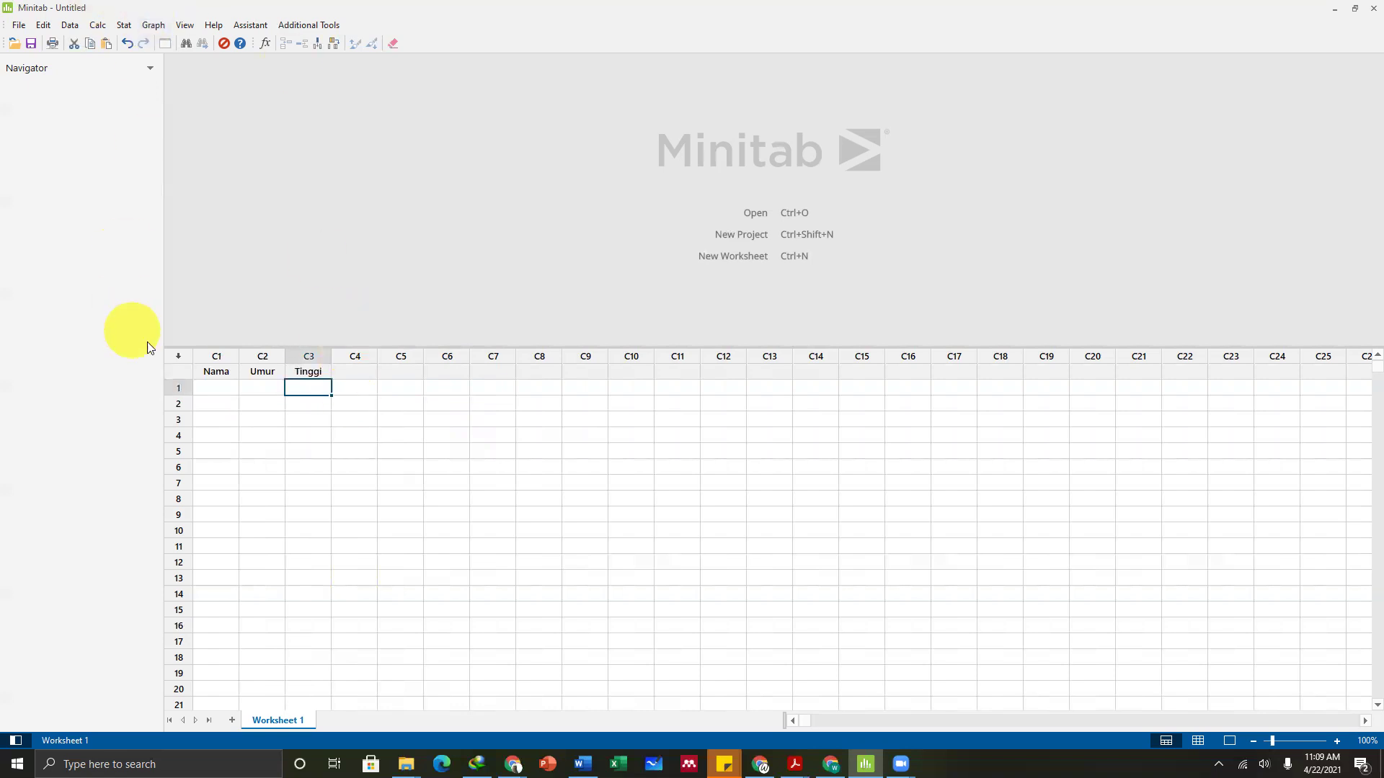
Fill rows 1 to 4 of the Nama column with four people's first names.
click(225, 391)
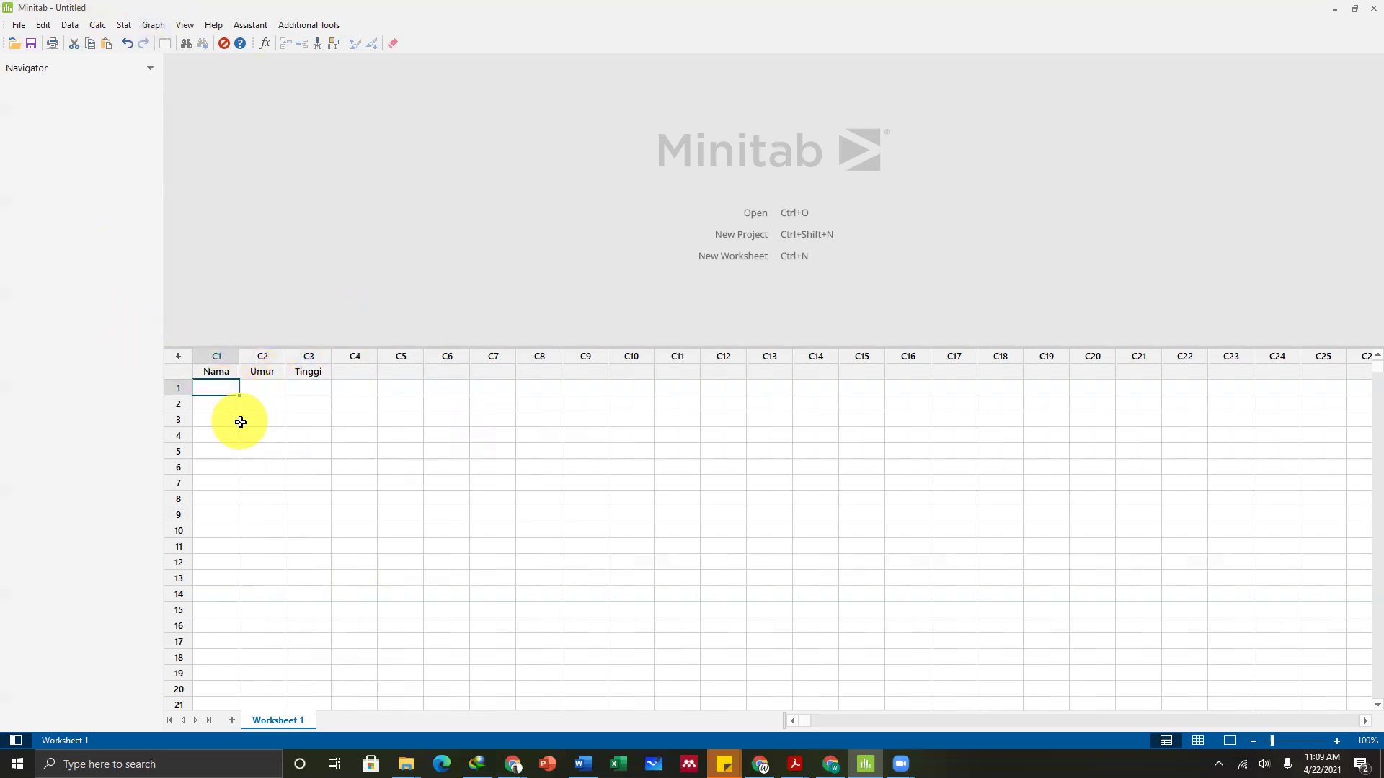
text(nama)
key(BackSpace)
key(BackSpace)
key(BackSpace)
key(BackSpace)
text(Ani)
key(Return)
text(Budi)
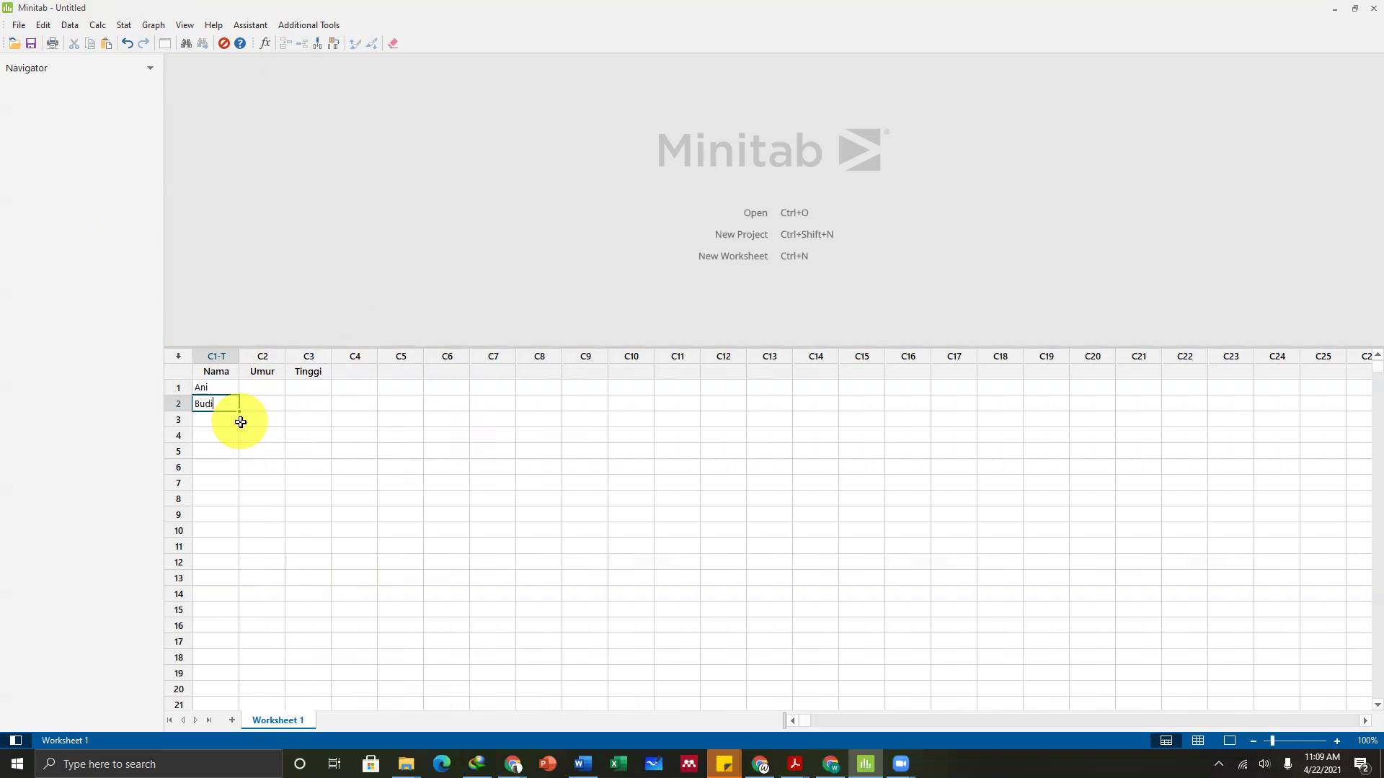
key(Return)
text(Cica)
key(Return)
text(Doni)
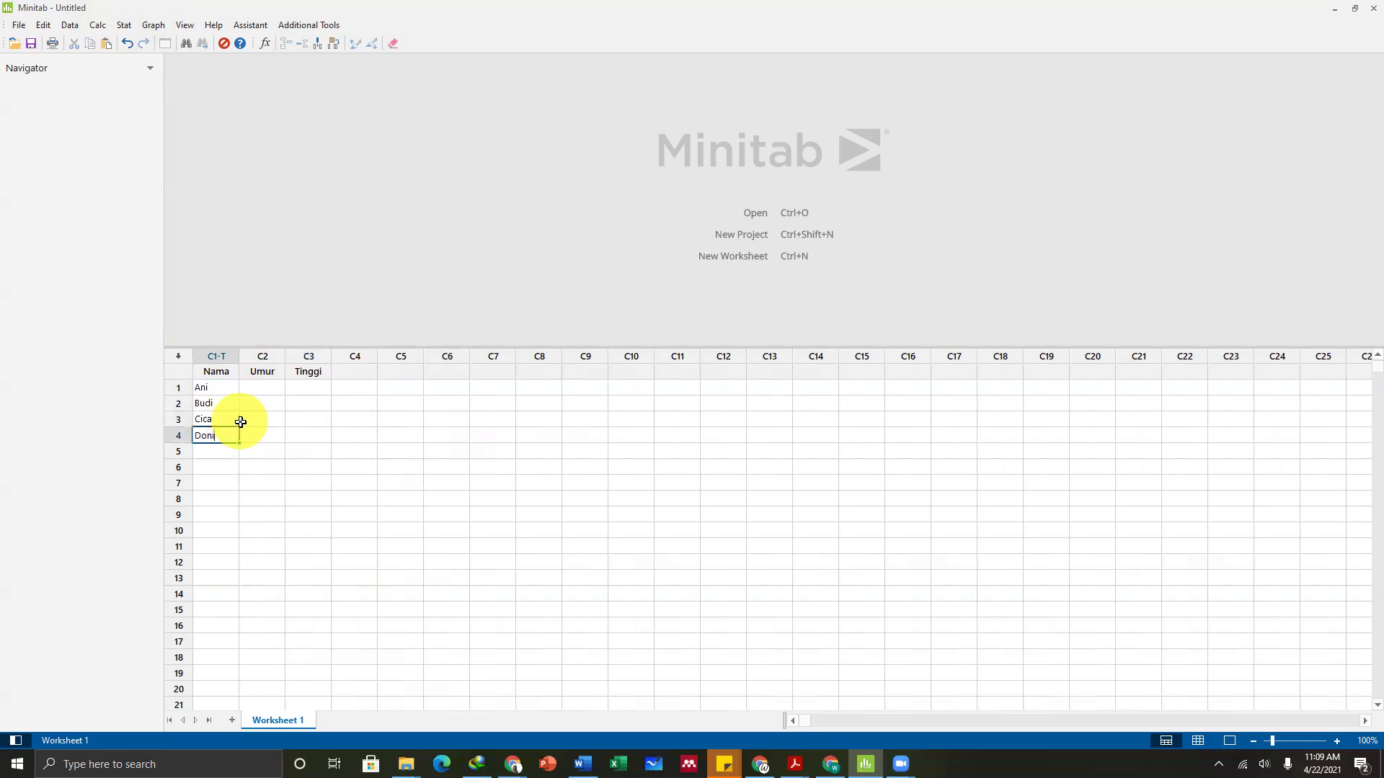
key(Return)
key(Up)
key(Up)
key(Up)
key(Up)
key(Right)
key(Left)
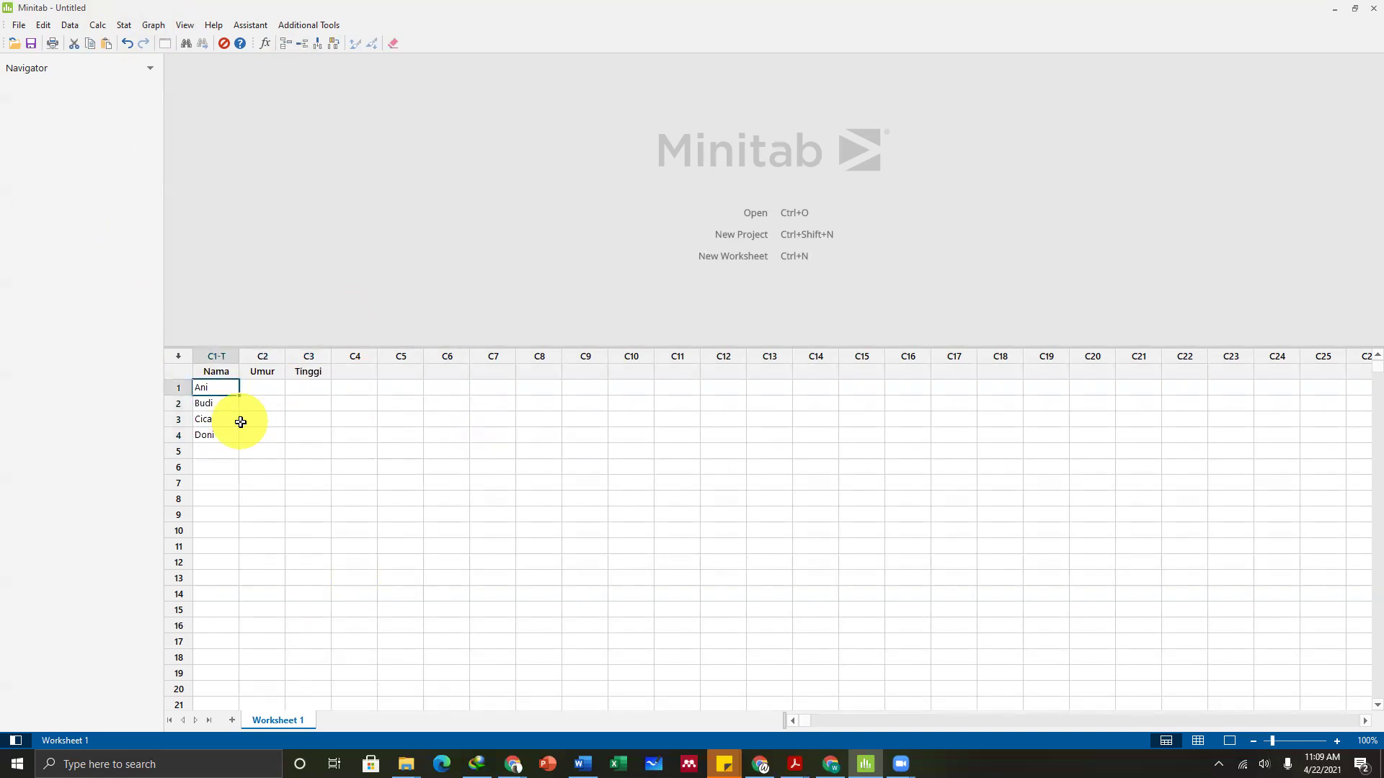
right_click(263, 374)
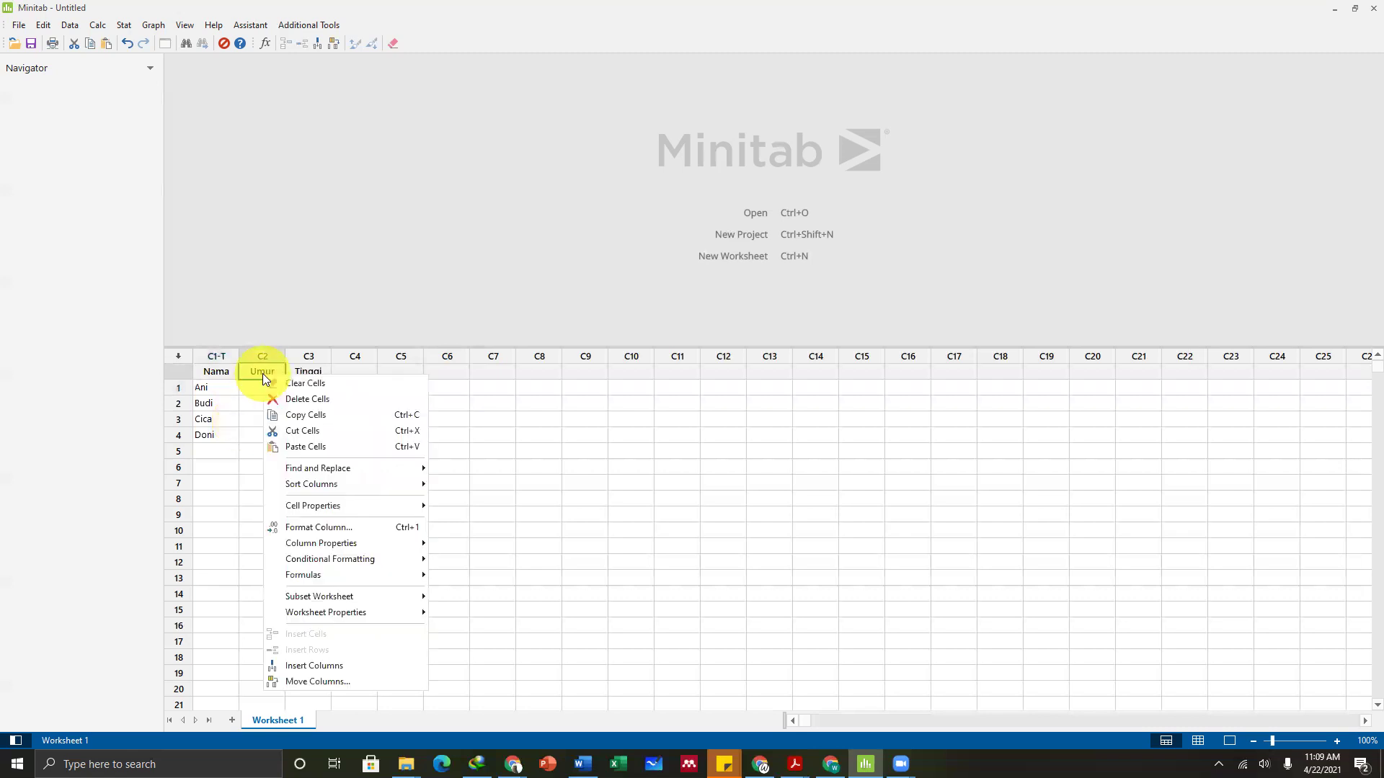
click(250, 397)
Enter the ages 17, 27, 26 and 50 in rows 1 to 4 of the Umur column.
click(263, 387)
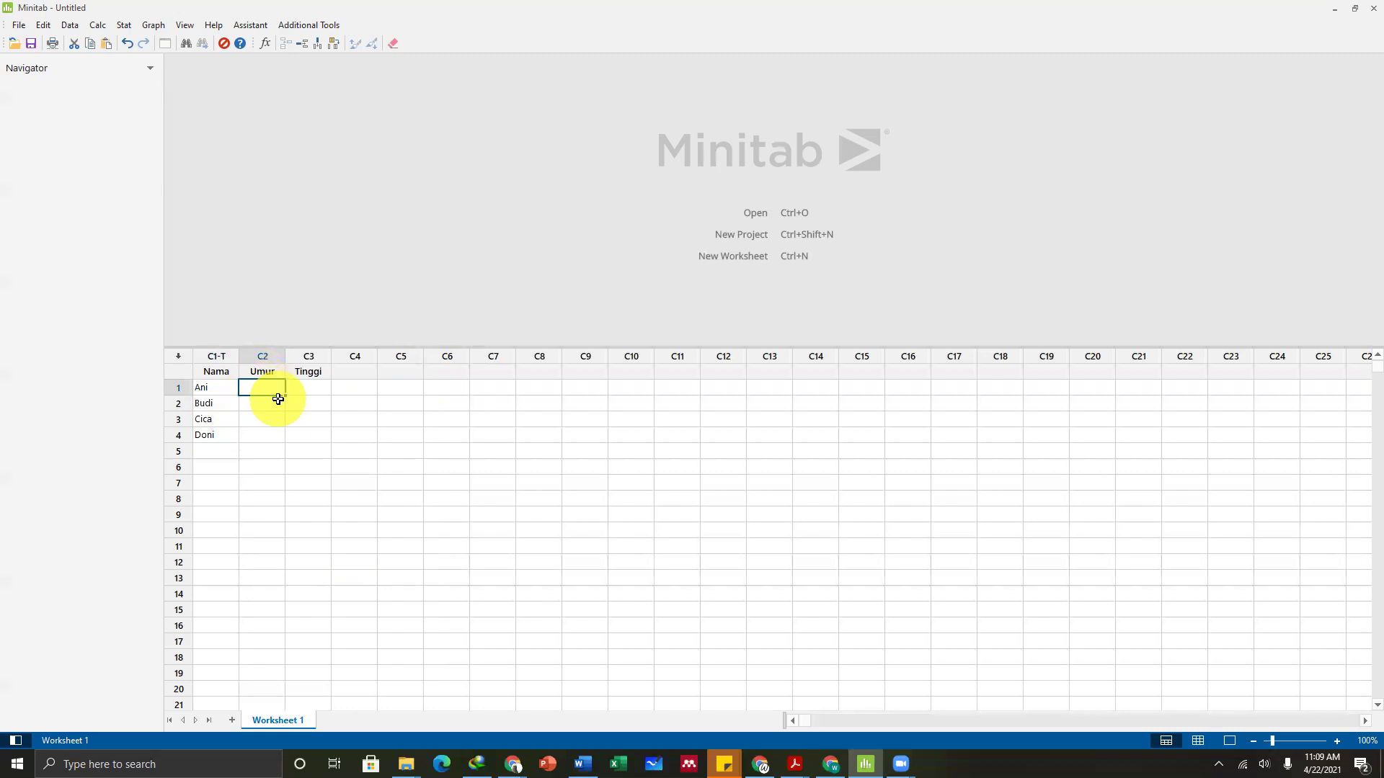
text(17)
key(Return)
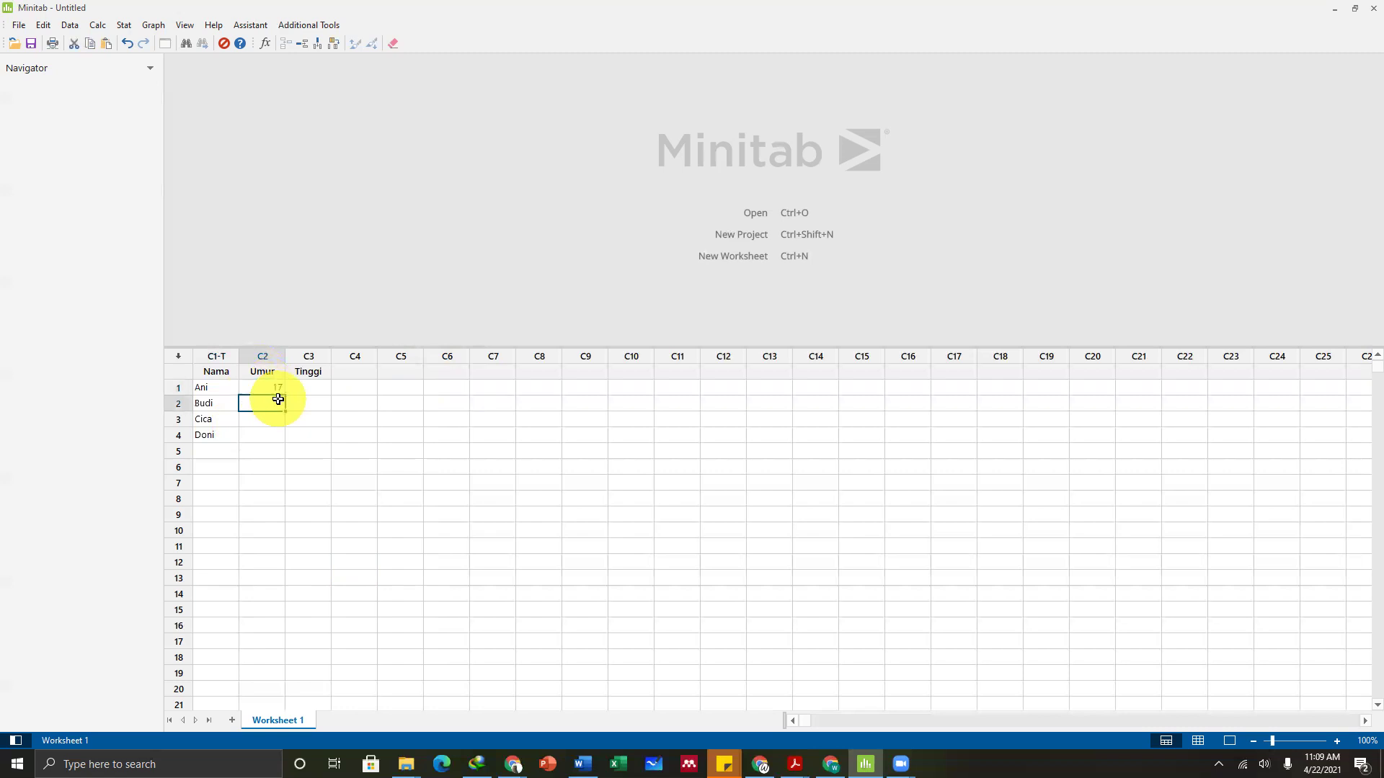
text(18)
key(Return)
text(26)
key(Return)
text(50)
key(Return)
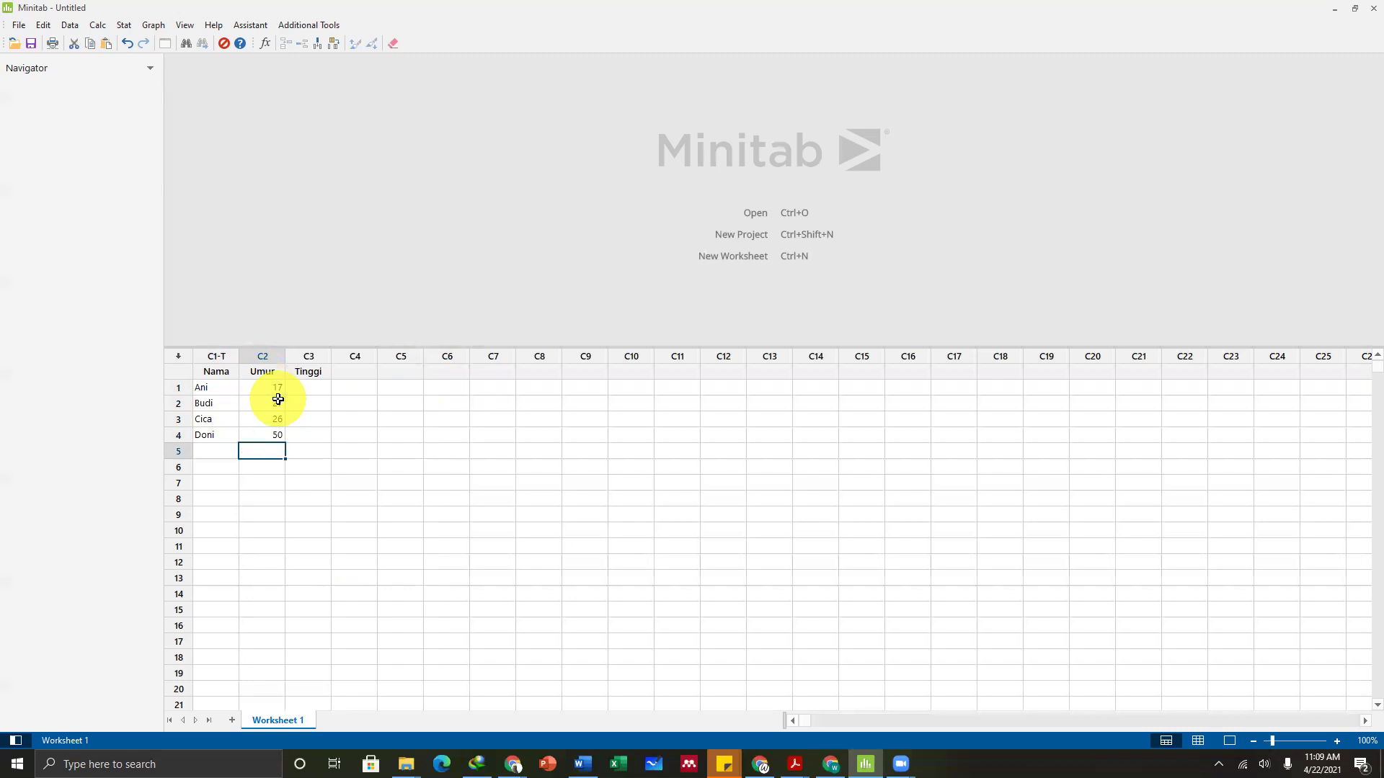
Enter the heights 186, 157, 145 and 170 in rows 1 to 4 of the Tinggi column.
click(312, 389)
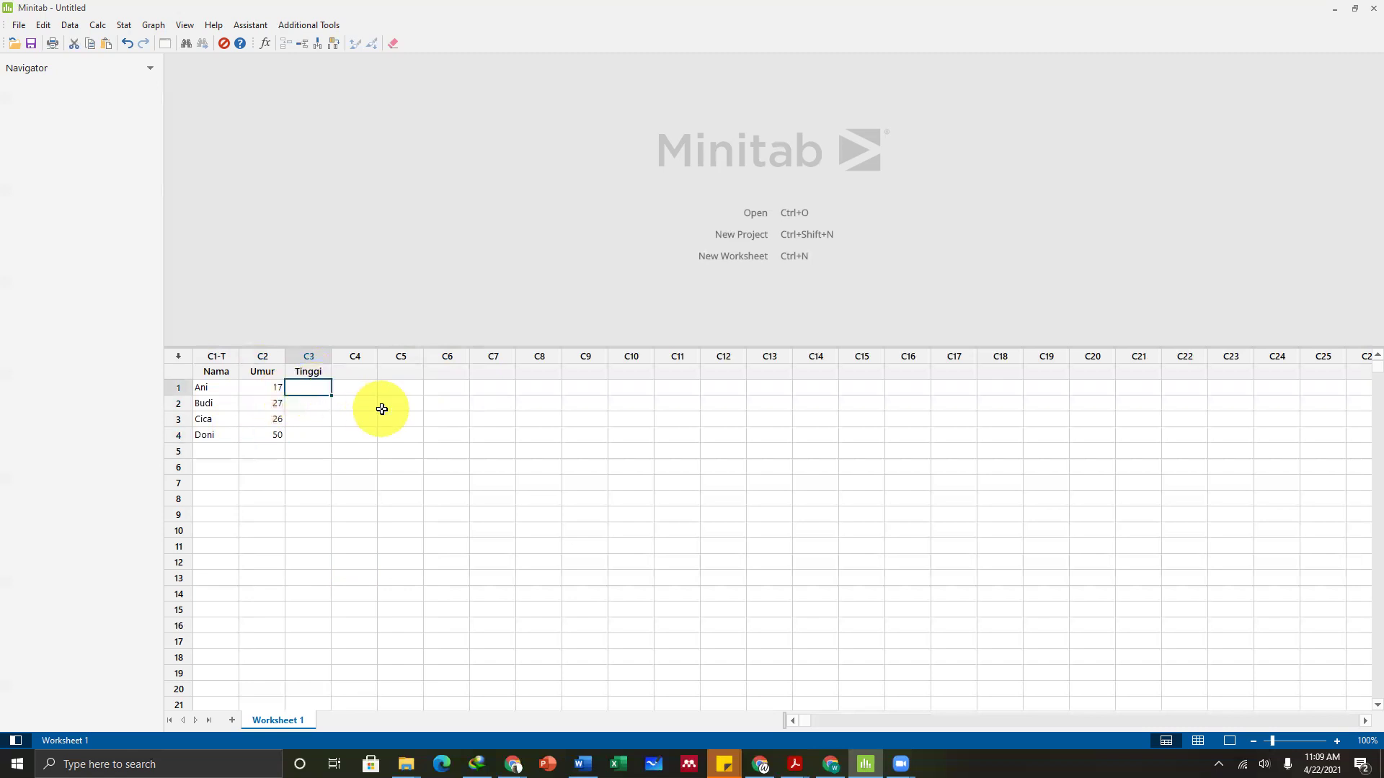
text(186)
key(Return)
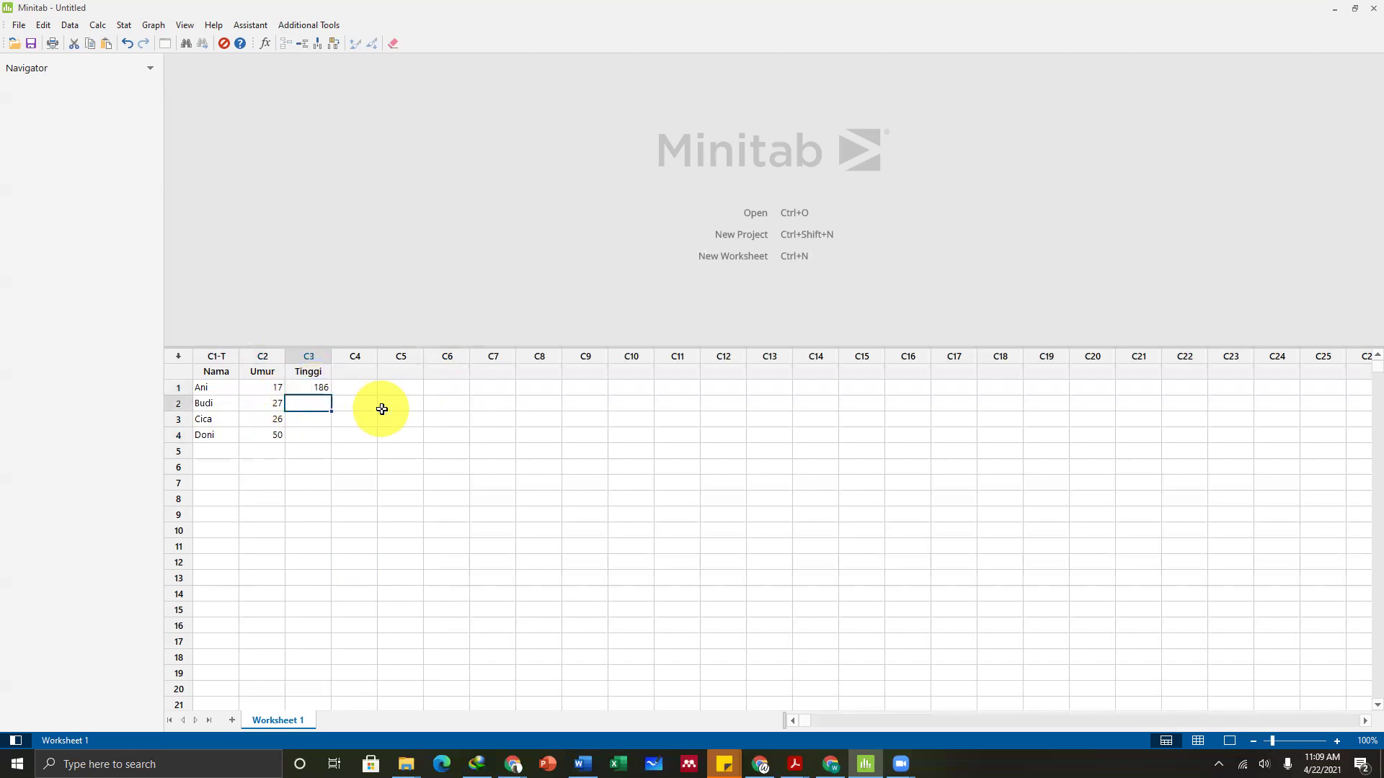
text(157)
key(Return)
text(145)
key(Return)
text(170)
key(Return)
key(Down)
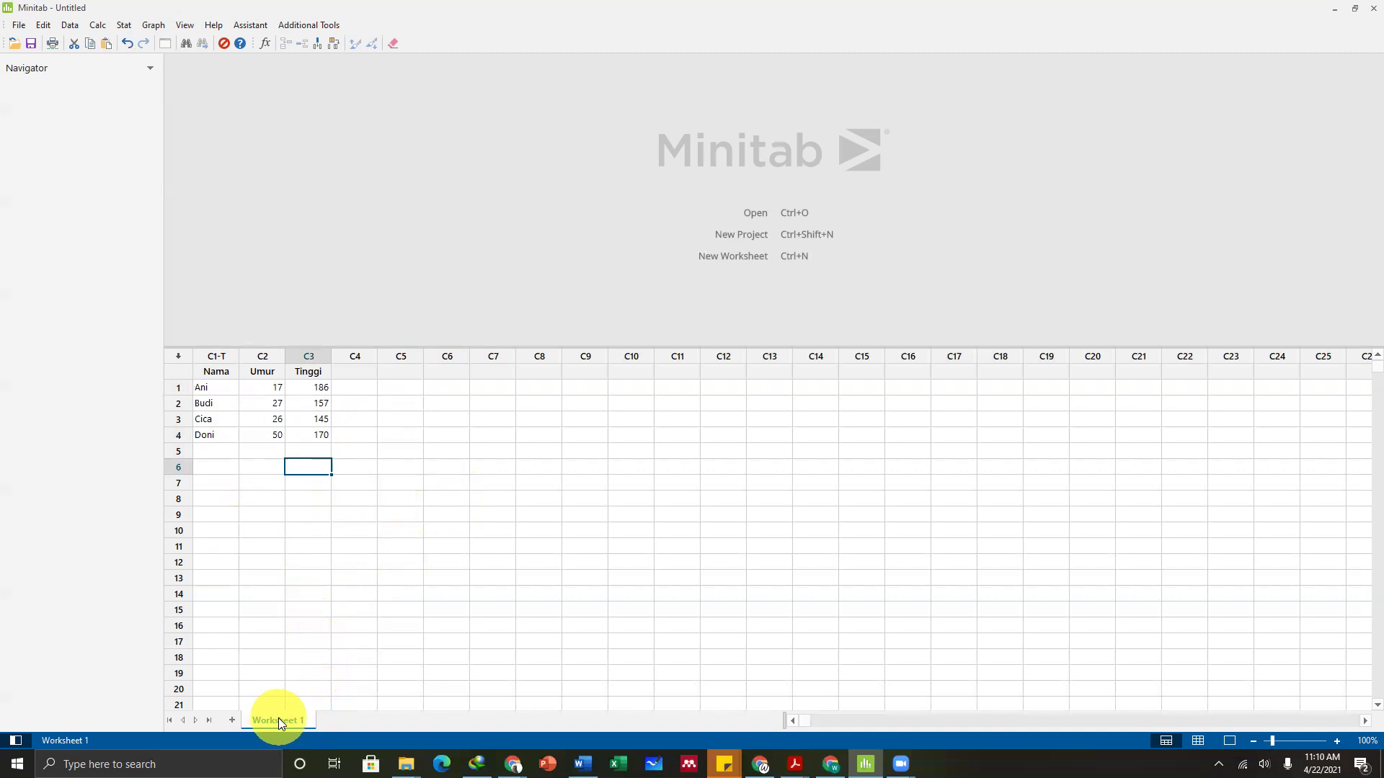
Add a second worksheet to the project and view the commands available for it.
click(232, 720)
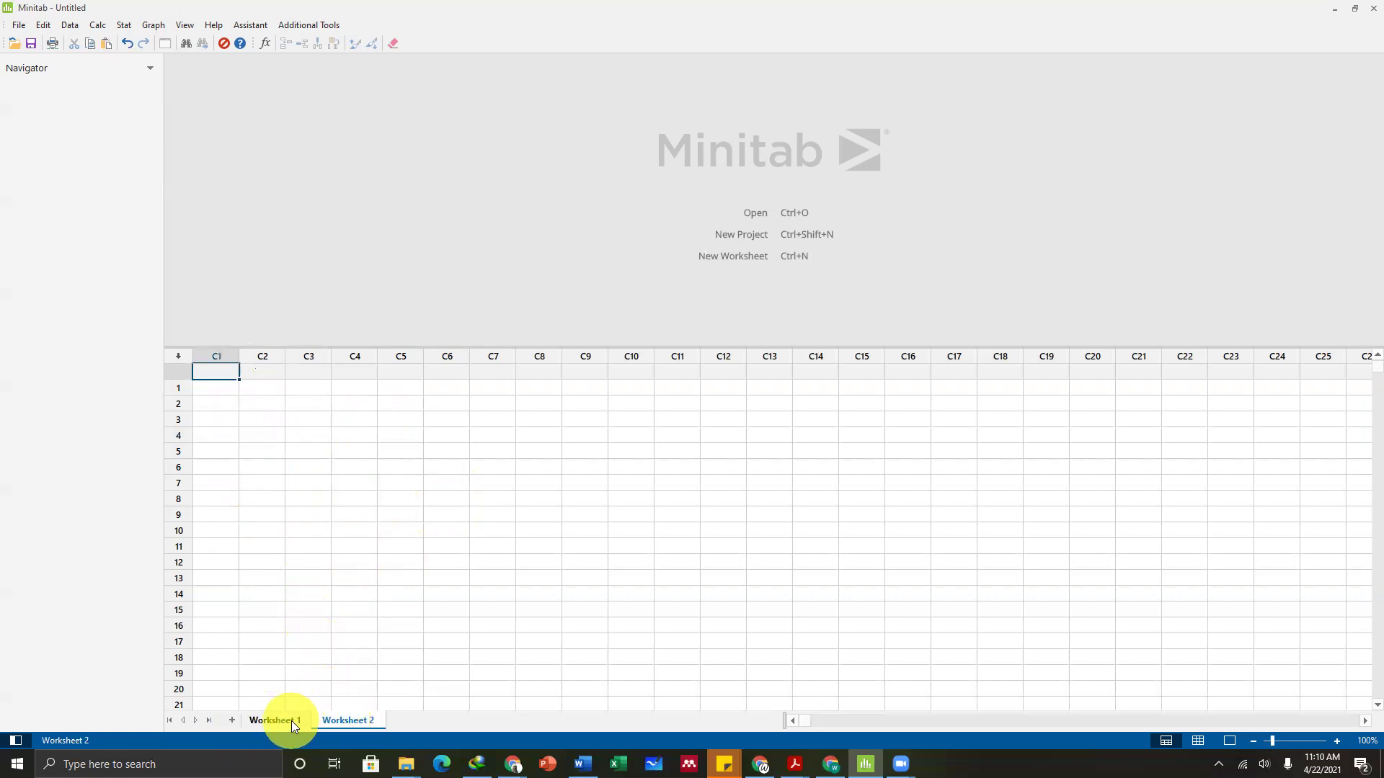
right_click(346, 721)
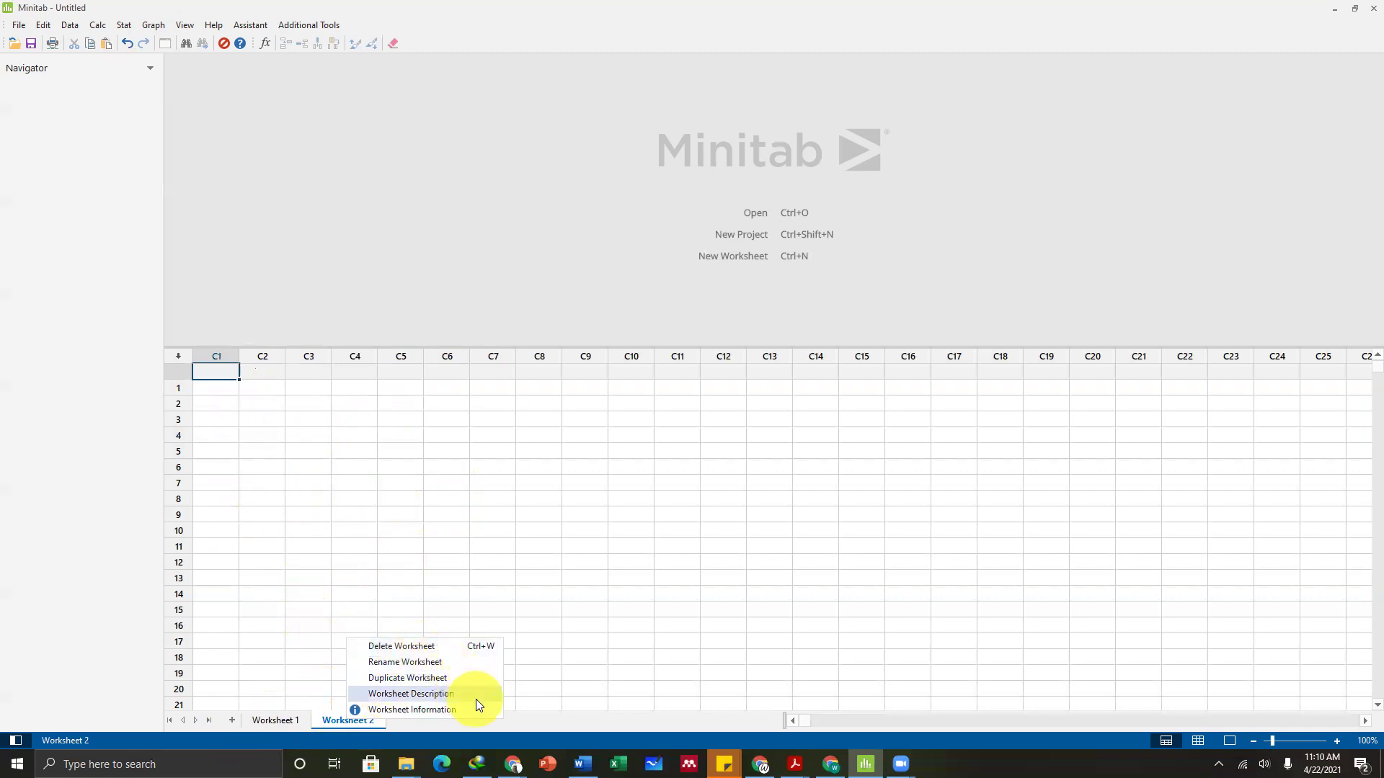
click(338, 718)
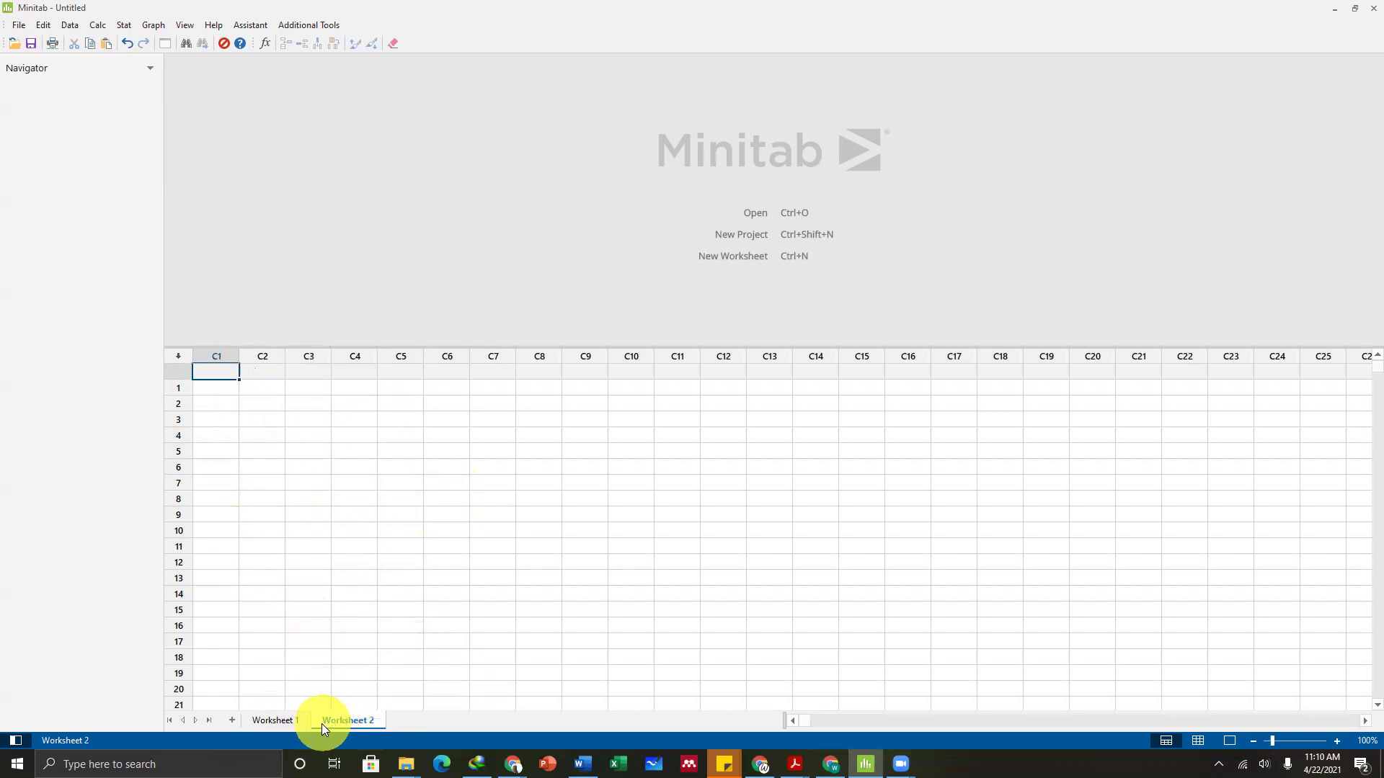
Rename Worksheet 1, which holds the entered data, as "biodata".
click(288, 722)
double_click(286, 722)
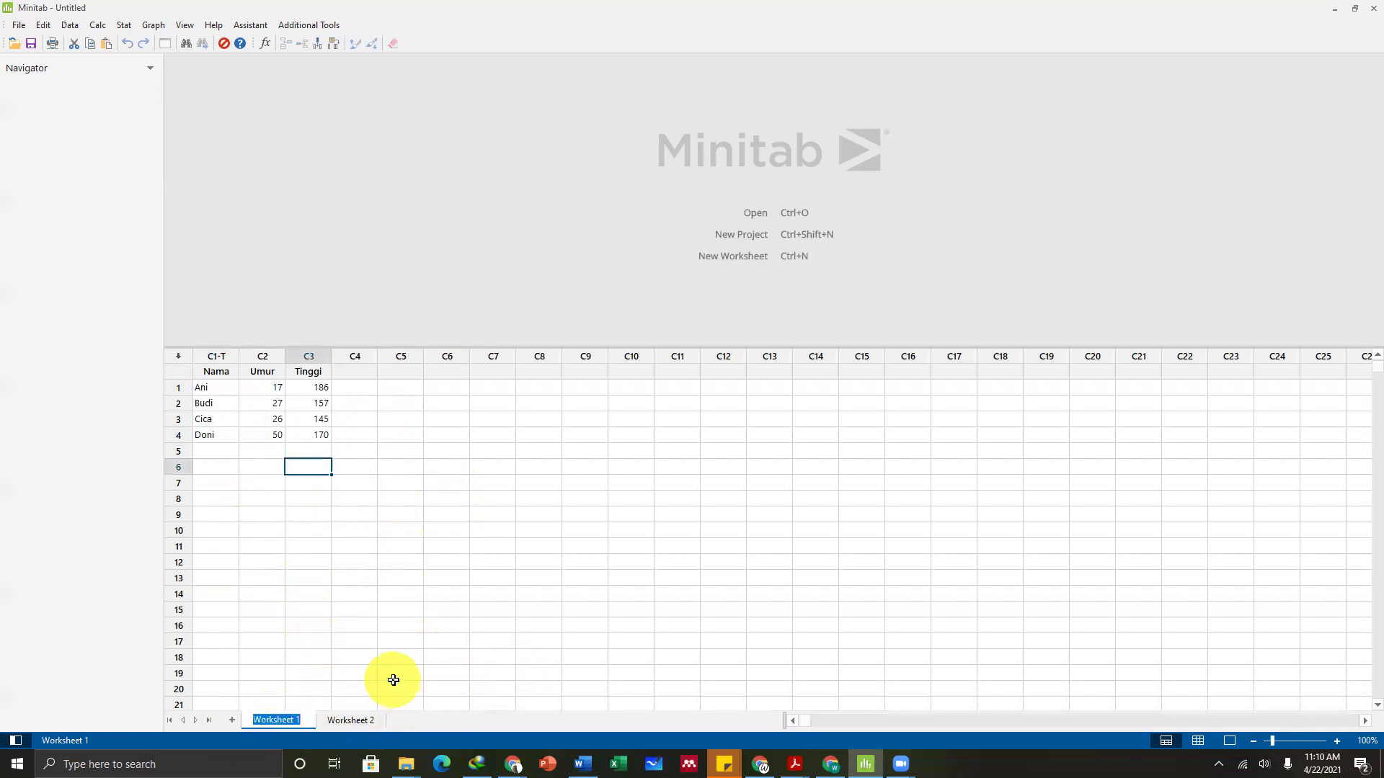
text(biodata)
key(Return)
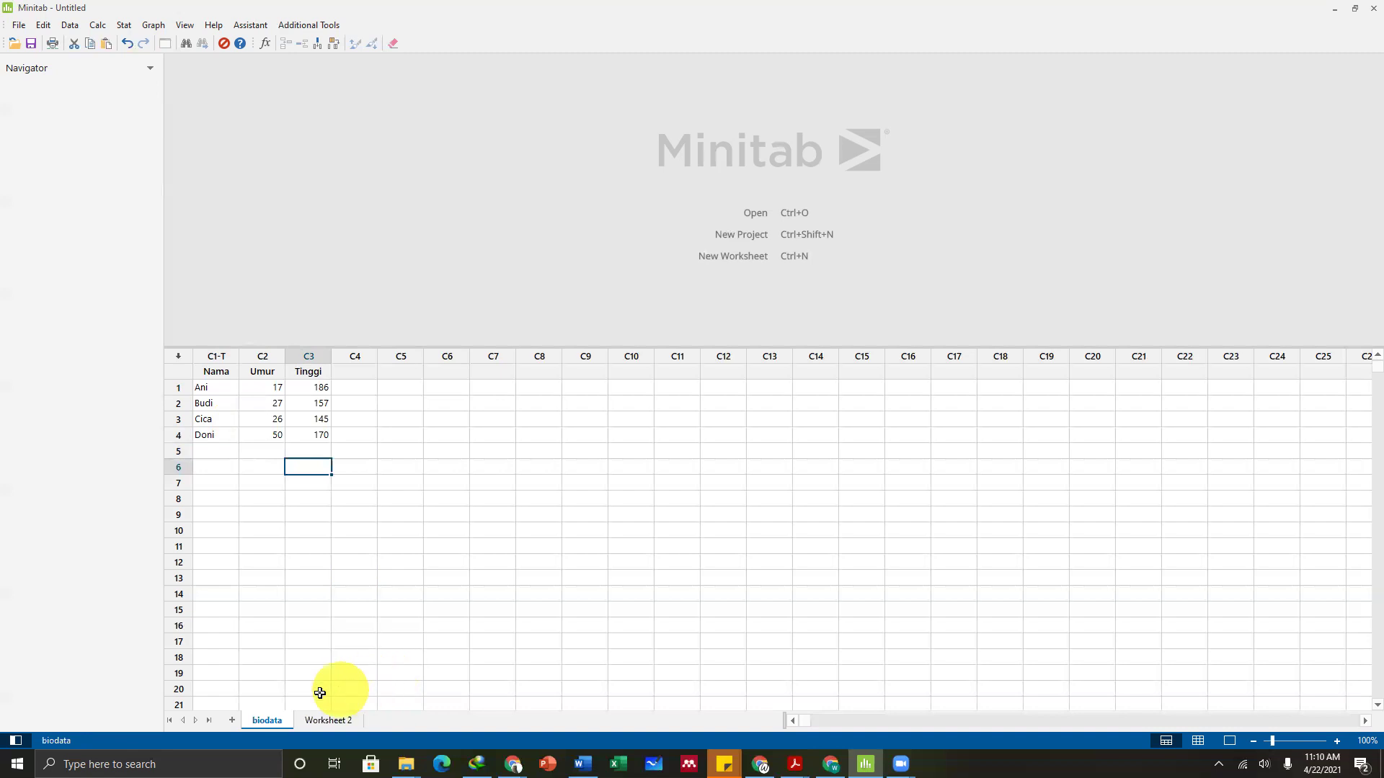
click(348, 593)
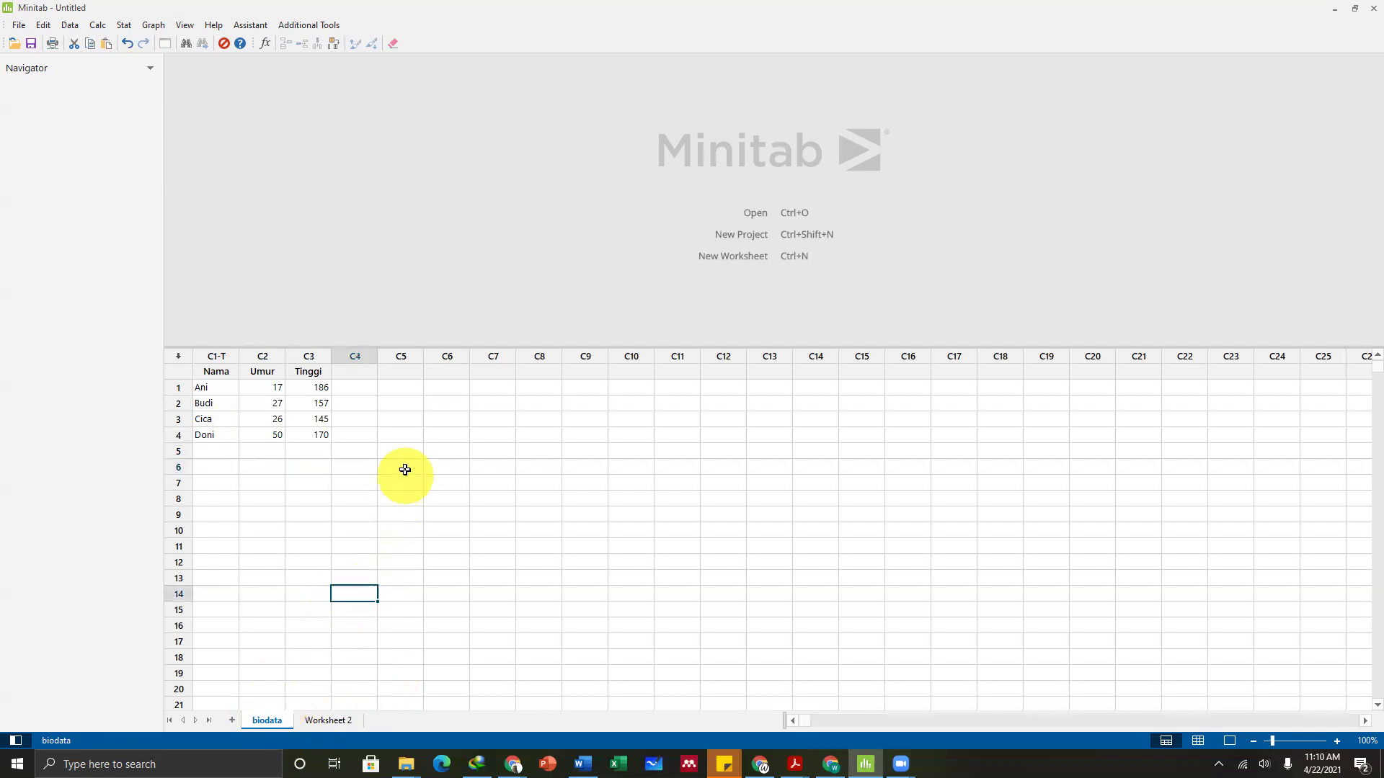
Add a third worksheet to the project and try rearranging the order of the worksheets.
click(20, 26)
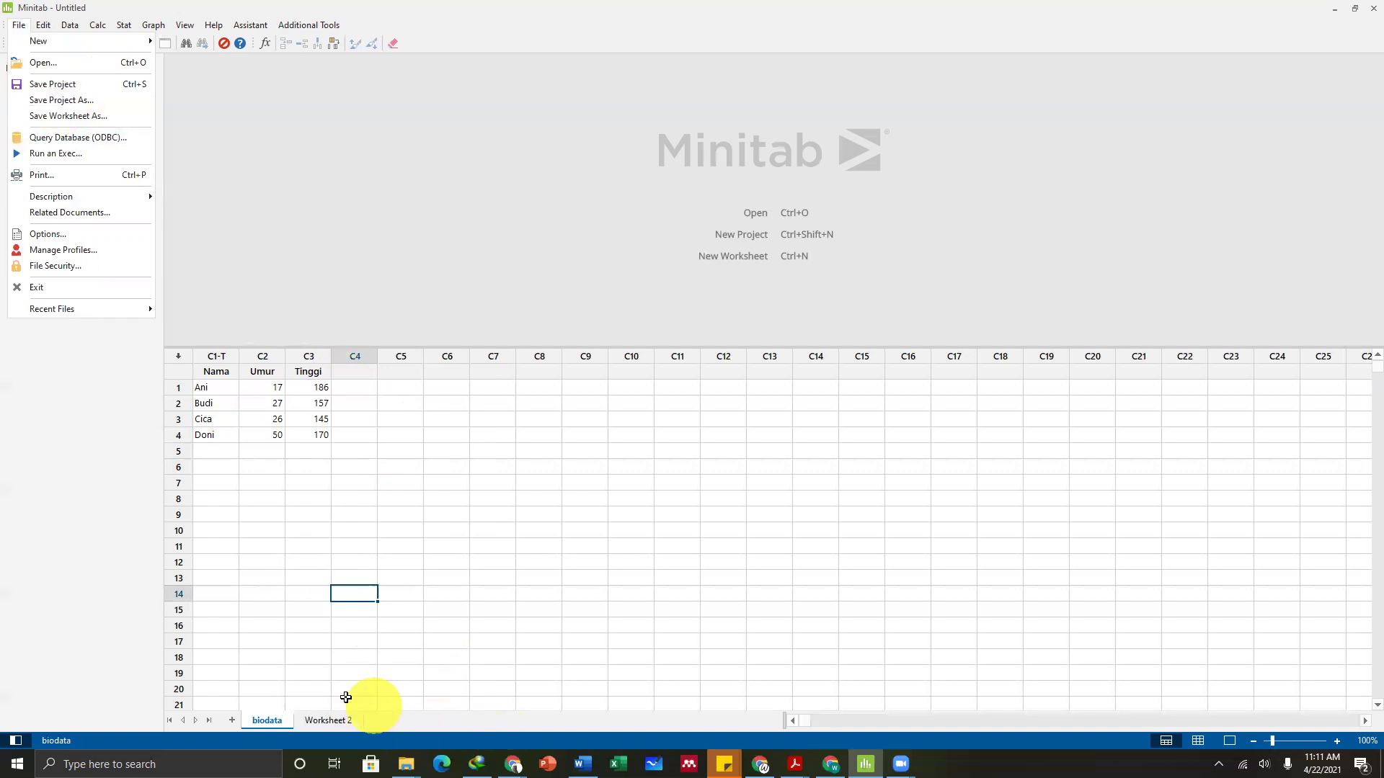
click(231, 720)
click(231, 720)
drag(348, 723, 451, 725)
drag(360, 718, 303, 717)
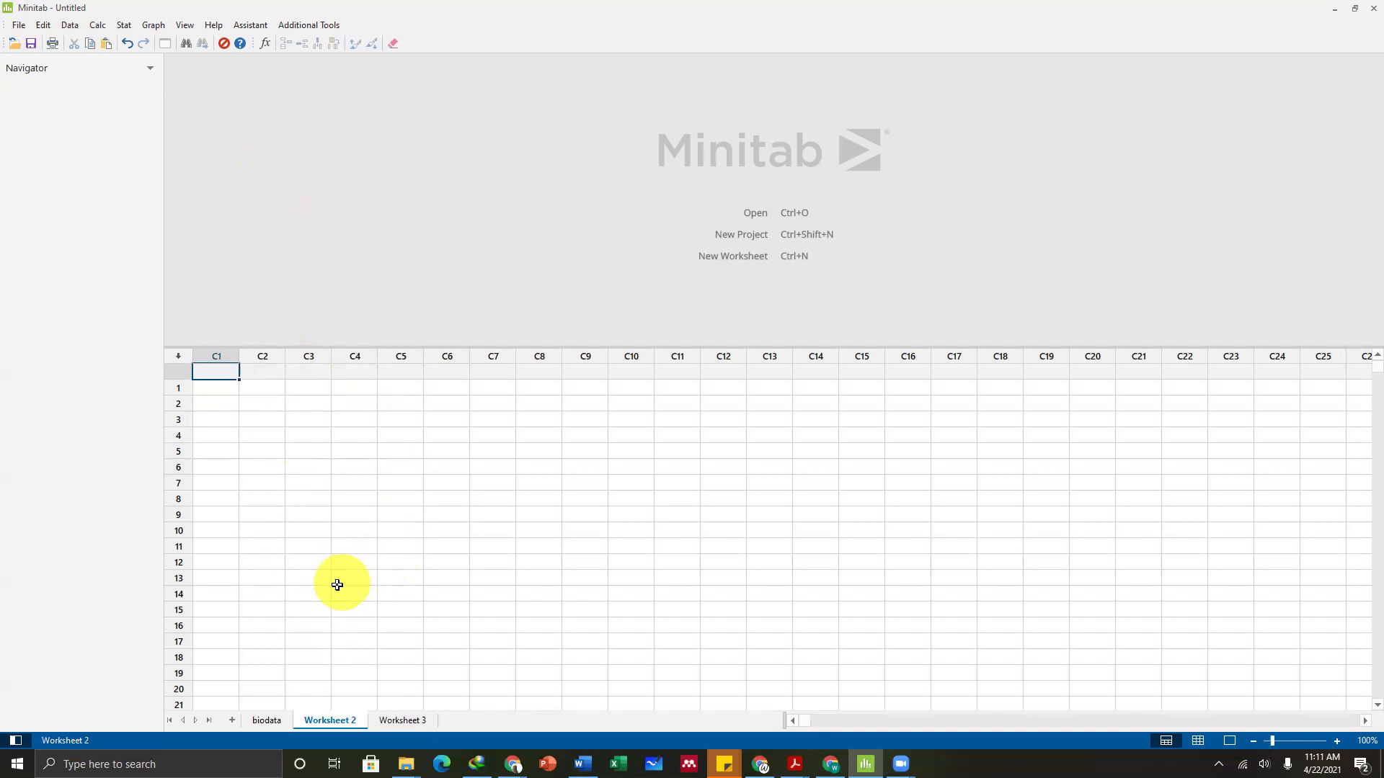
View the options for saving the project or a worksheet, and return to the biodata worksheet.
click(19, 26)
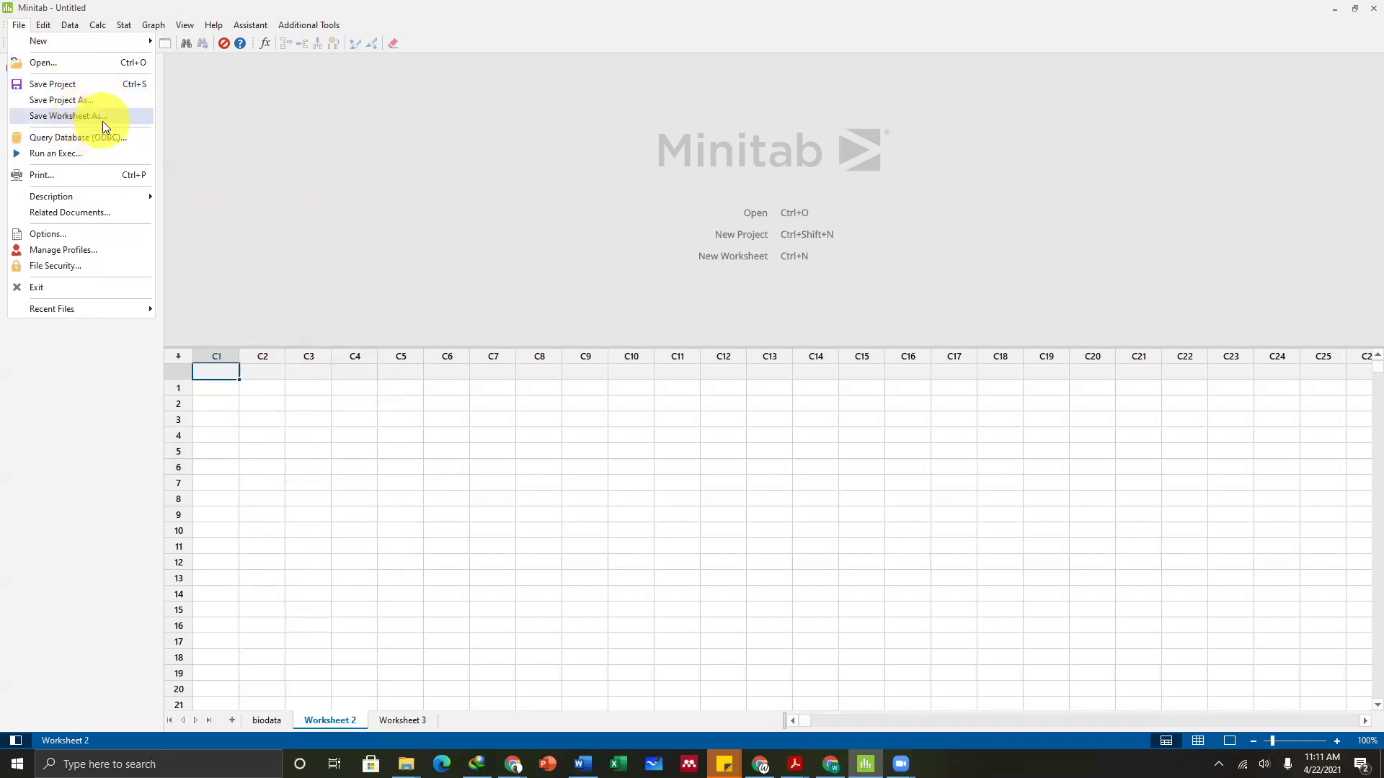
click(322, 656)
click(322, 655)
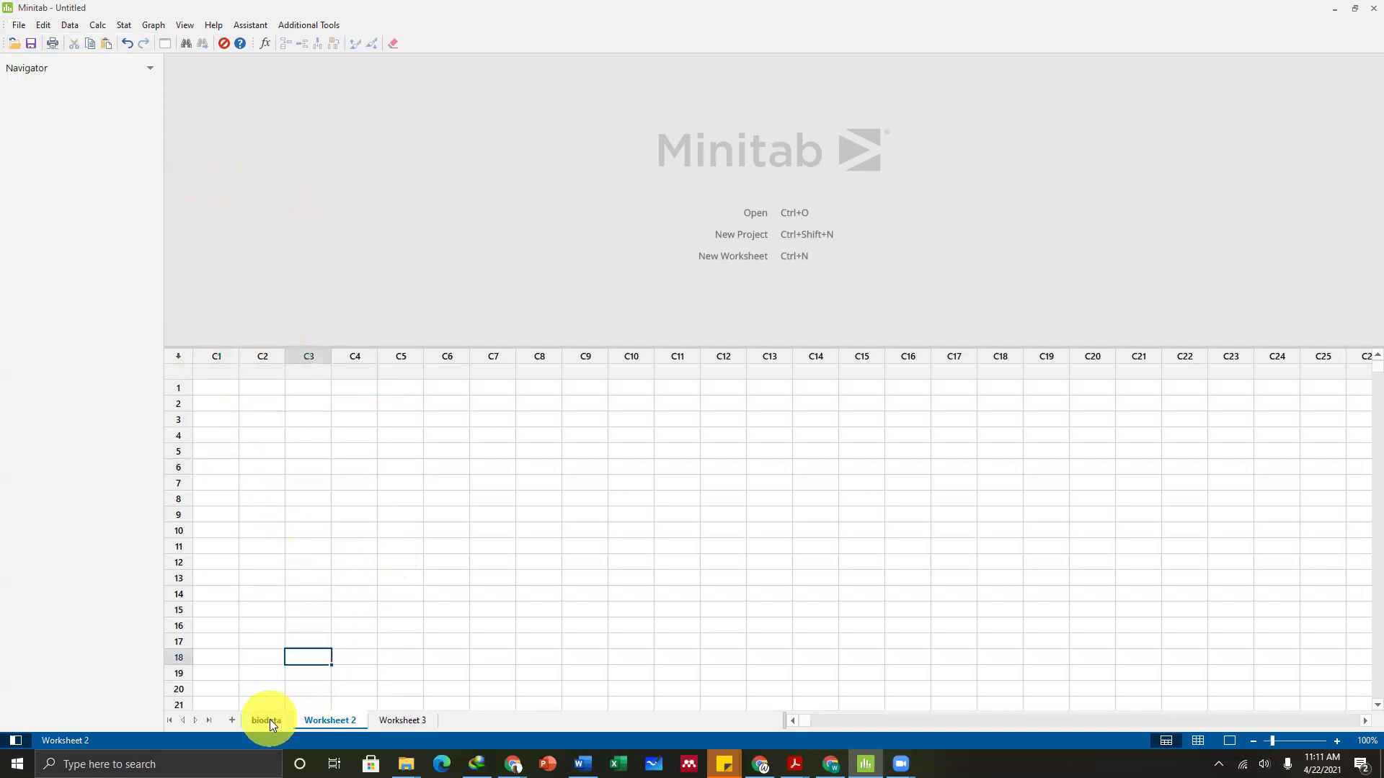
click(341, 627)
click(266, 719)
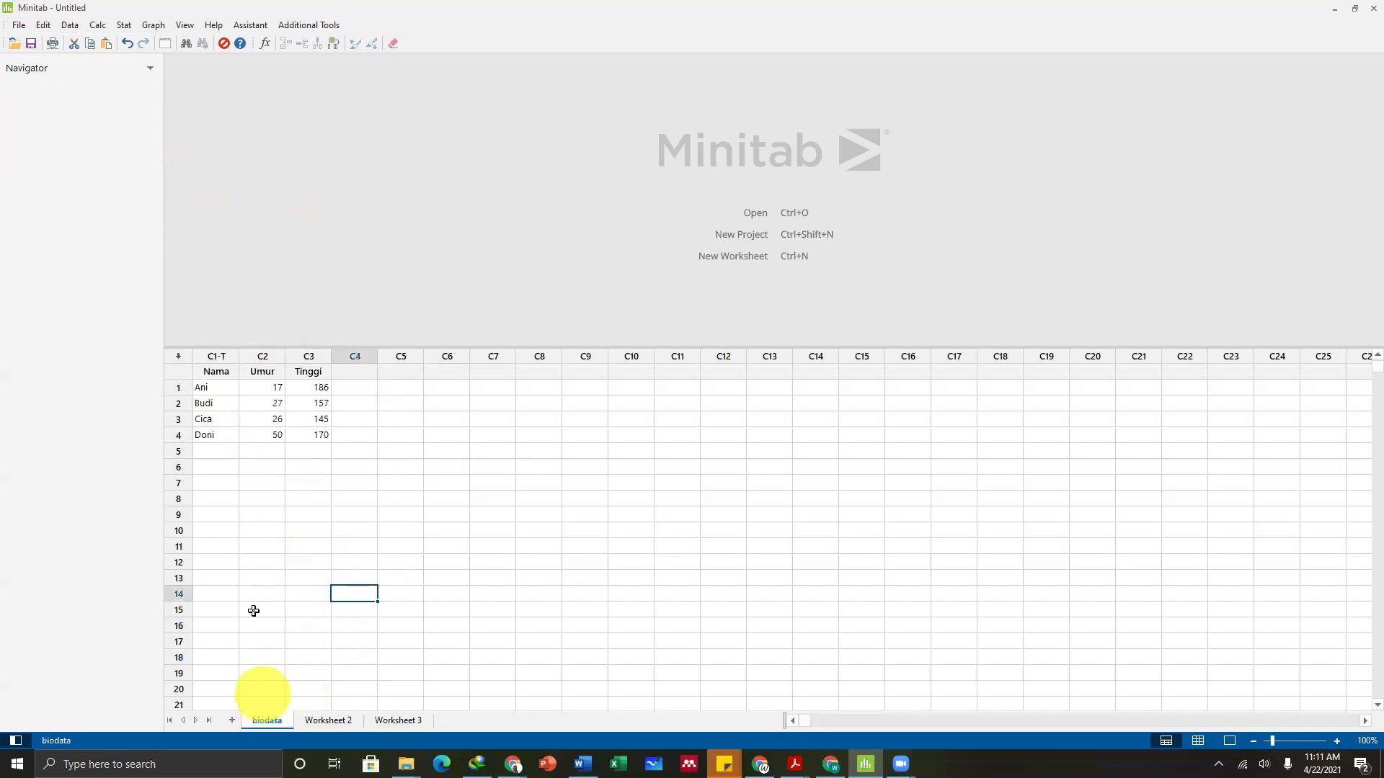
click(252, 594)
click(249, 505)
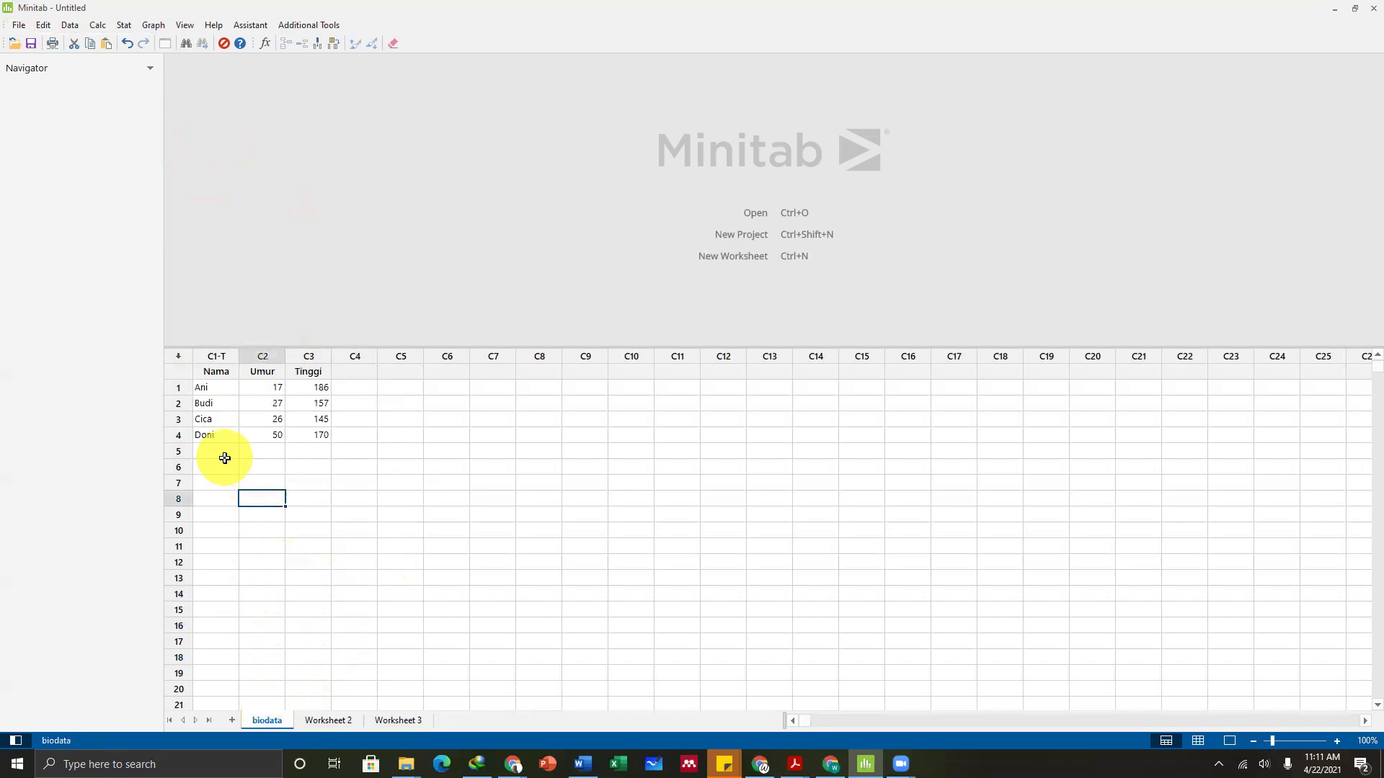
click(224, 457)
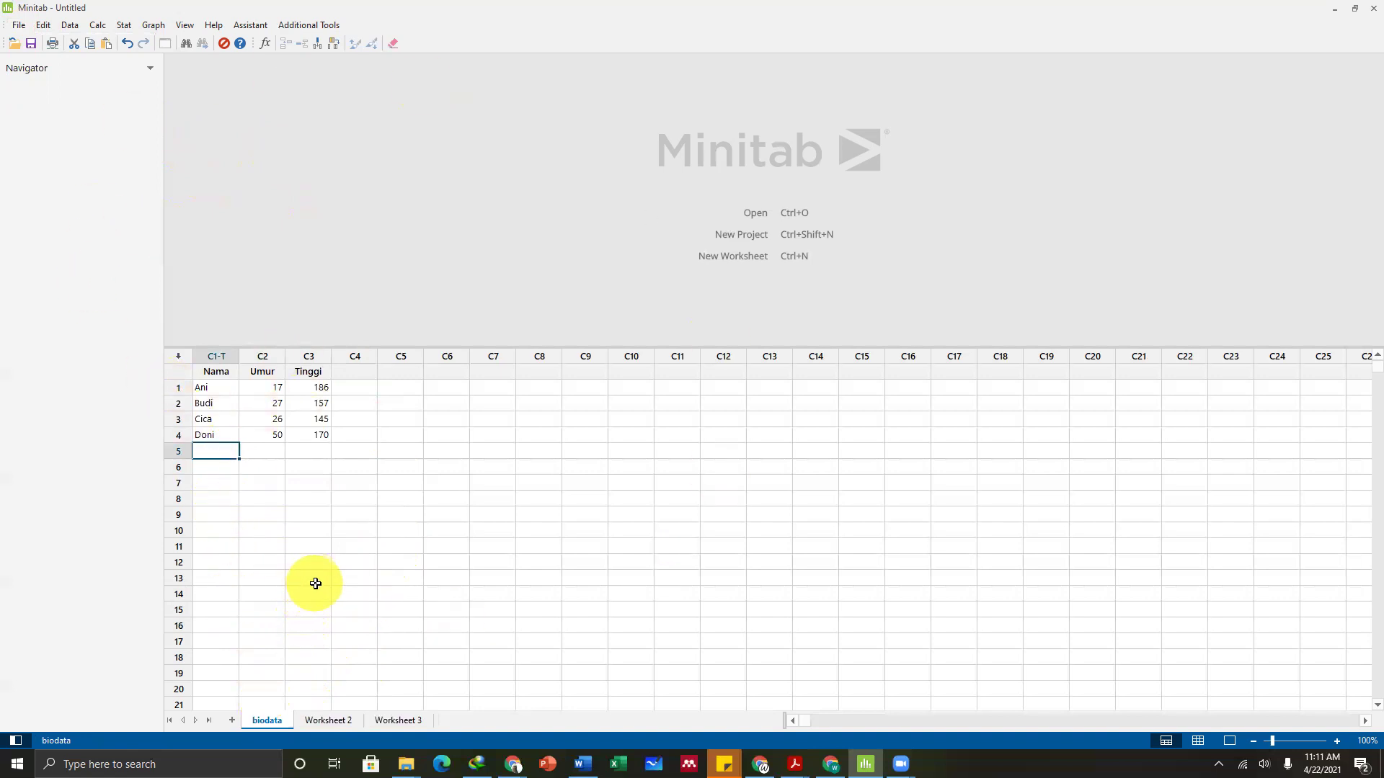
Examine the Nama, Umur and Tinggi columns of the biodata worksheet and the data entry direction arrow.
click(258, 531)
click(259, 390)
click(225, 356)
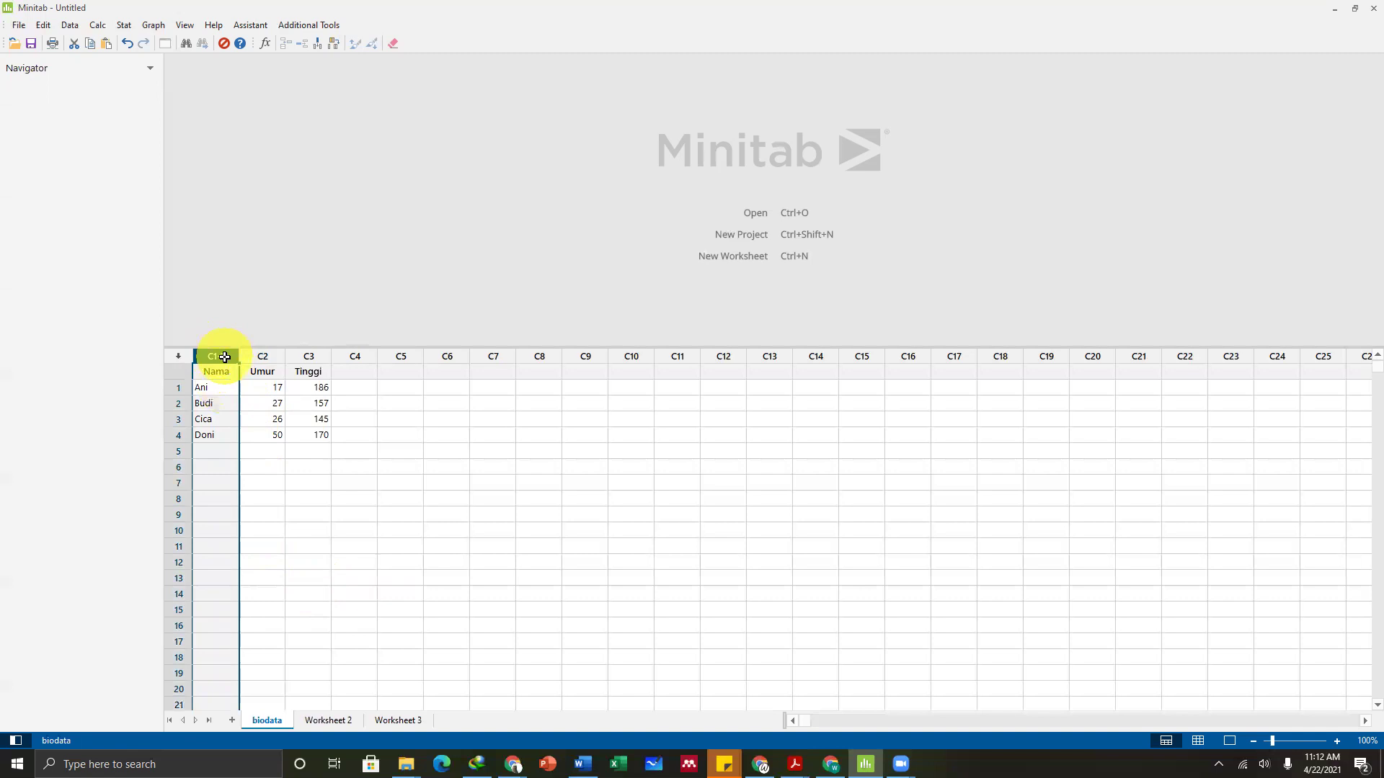
click(256, 402)
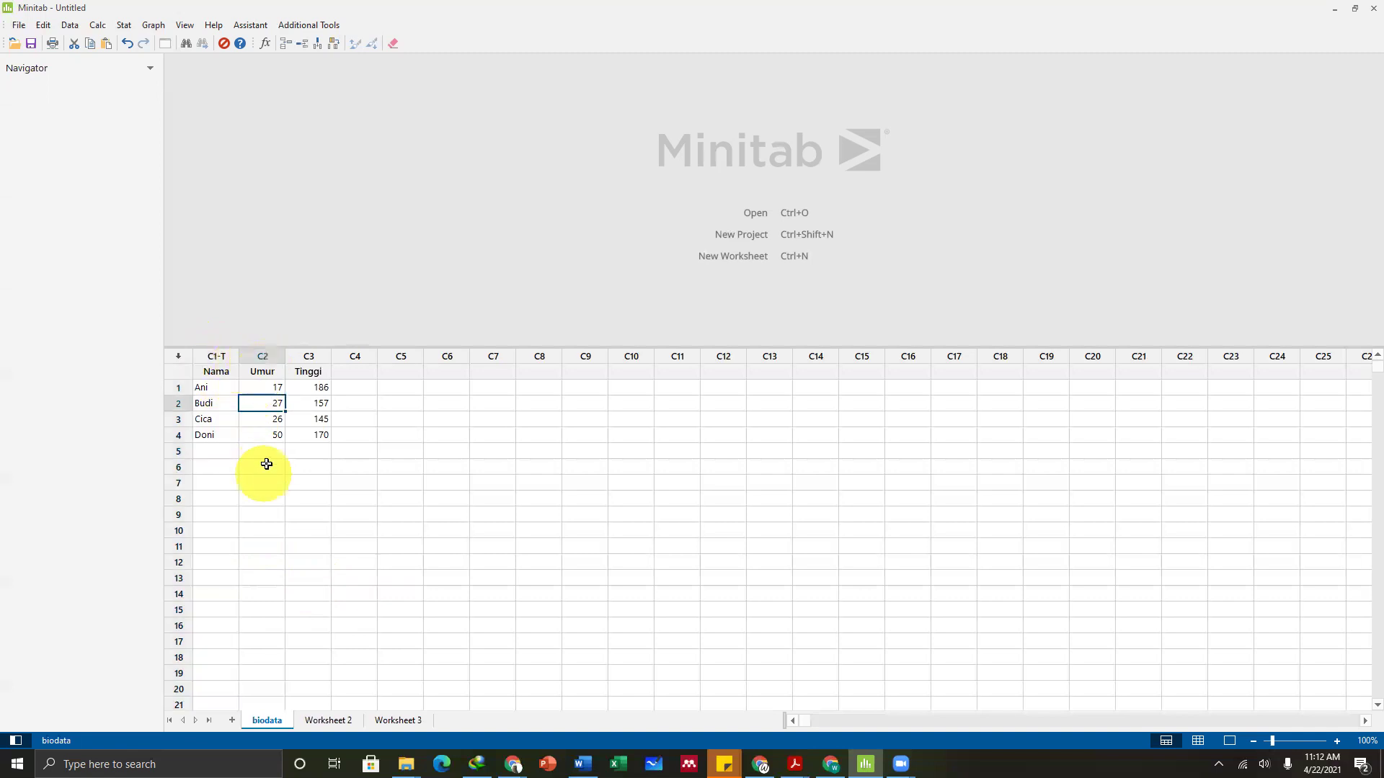
click(322, 409)
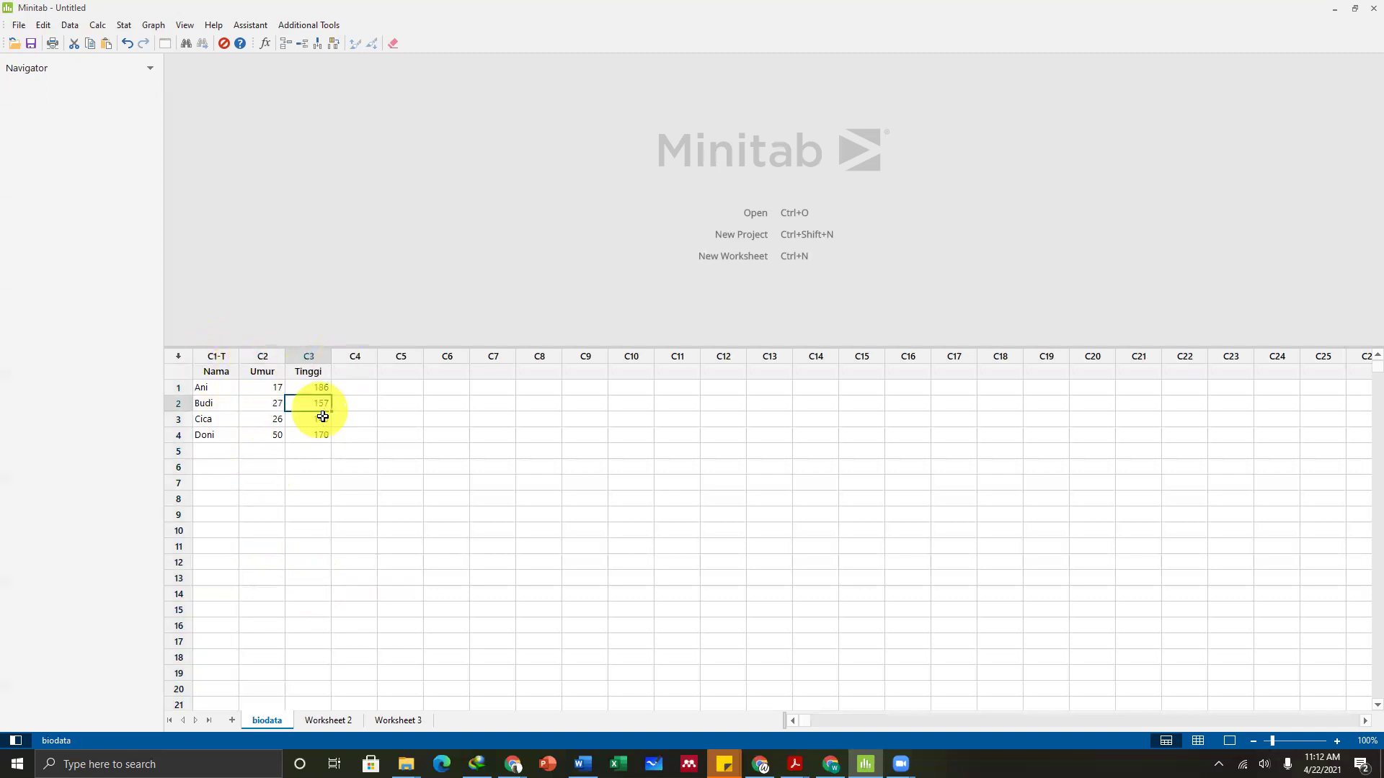
click(322, 418)
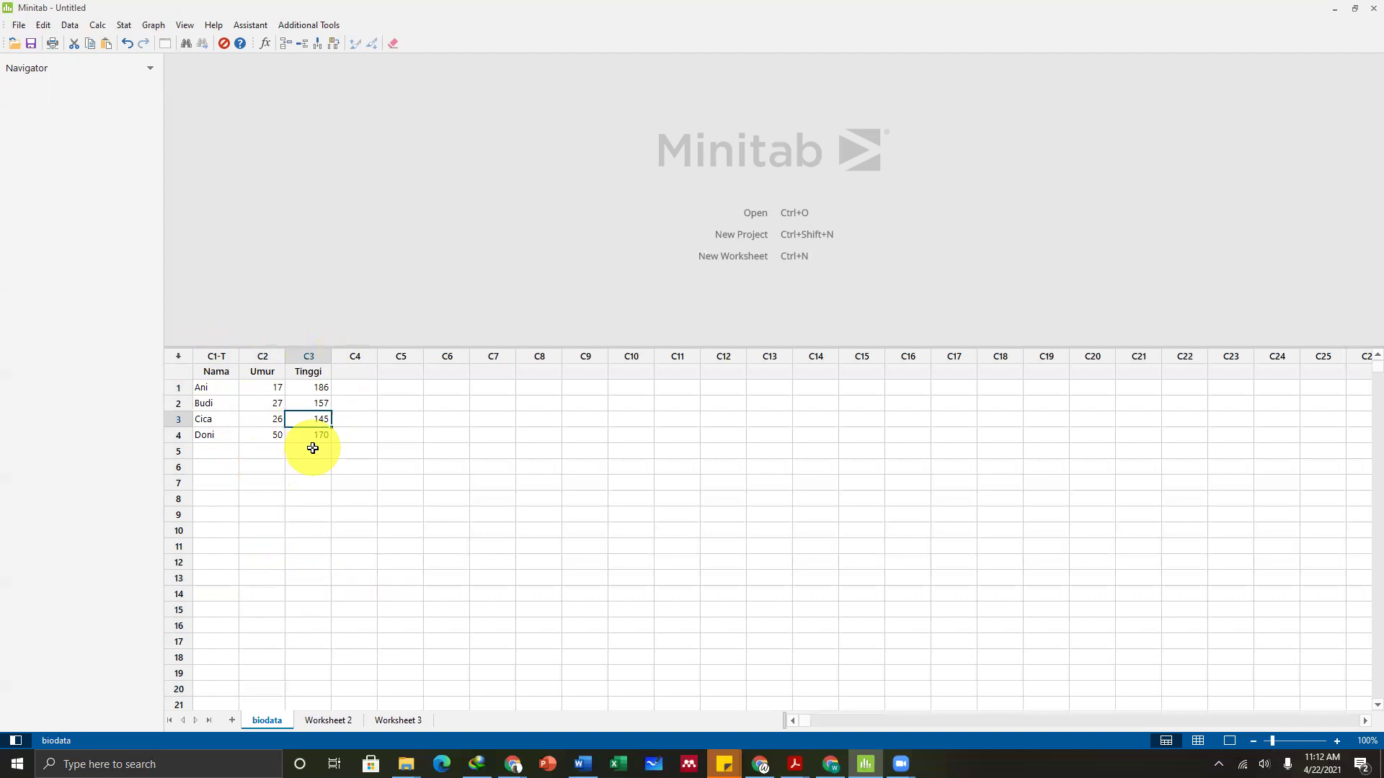
click(179, 357)
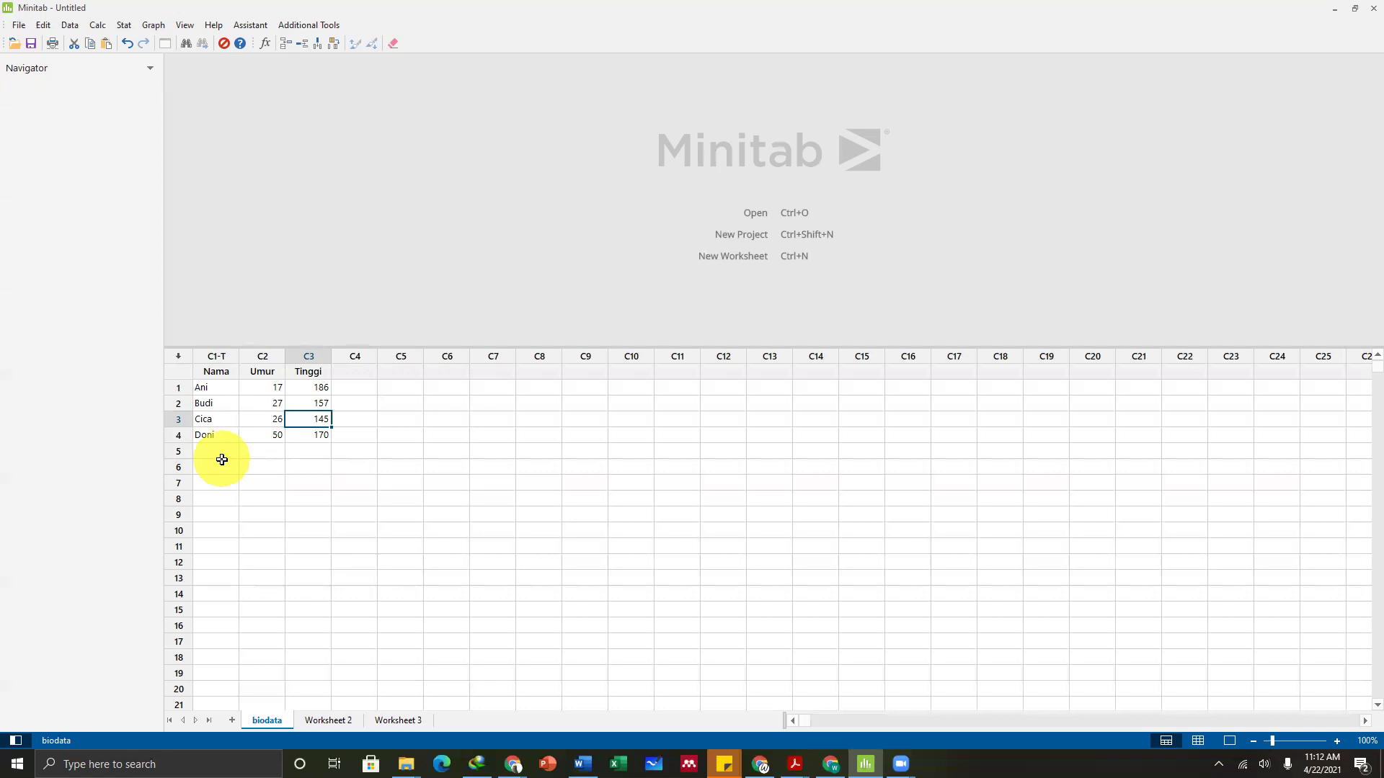
click(222, 462)
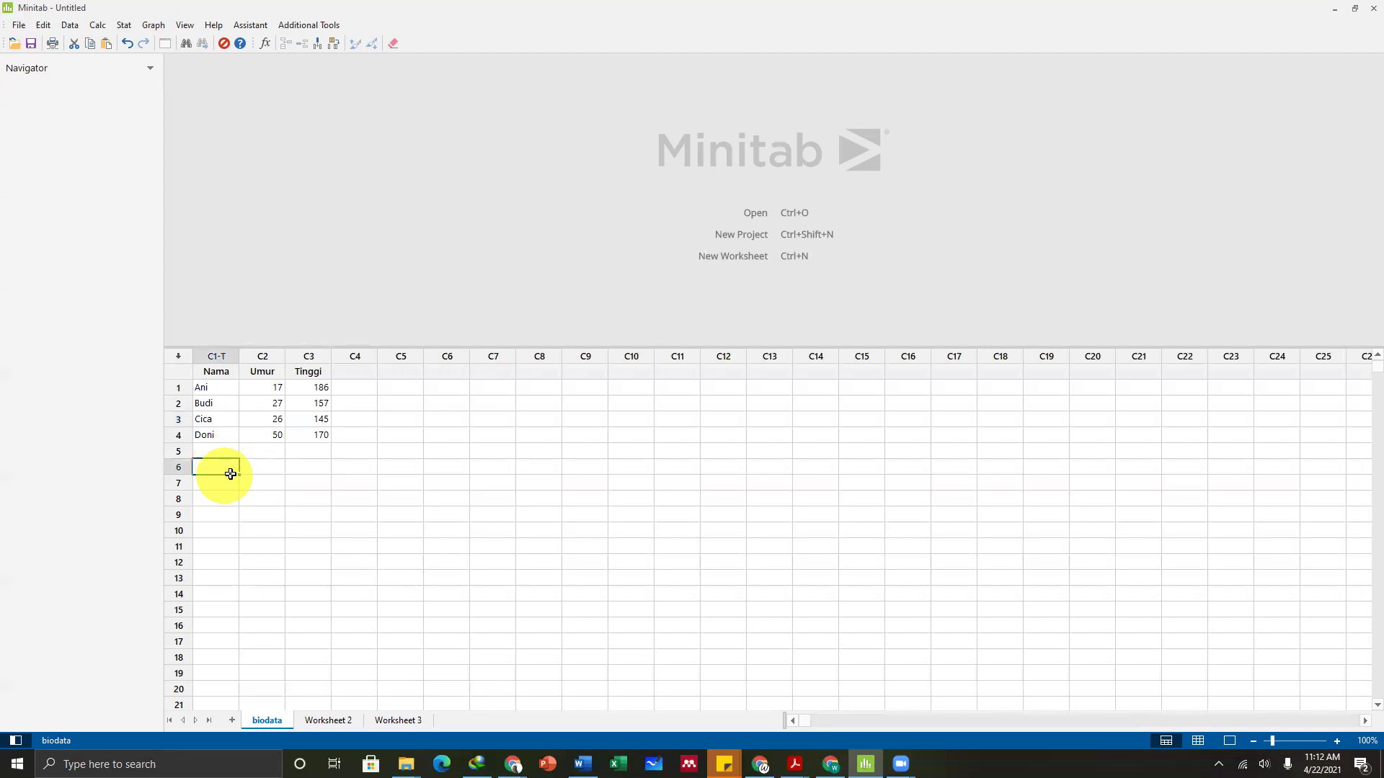
click(226, 451)
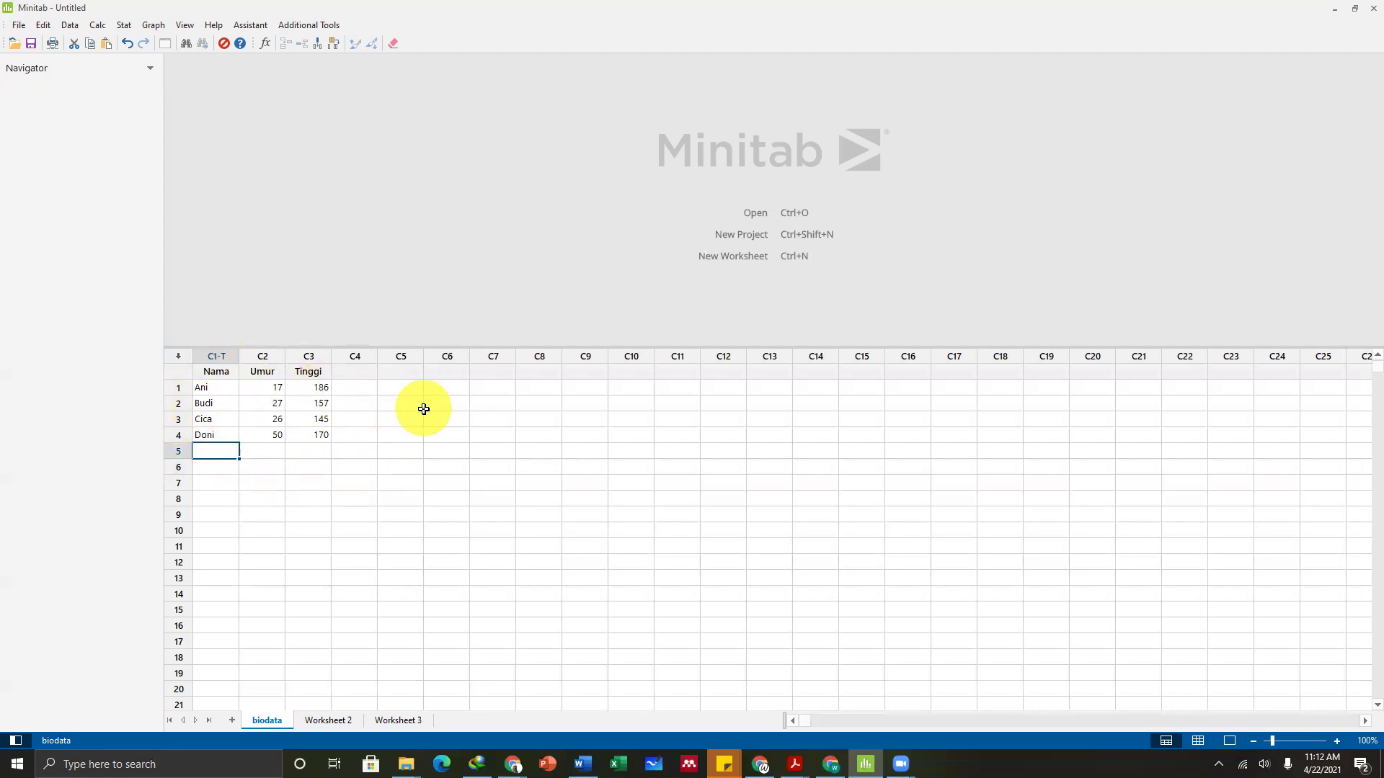
Enter 52 in row 1 of the empty column C6 of the biodata worksheet.
key(Tab)
key(Tab)
key(Tab)
key(Tab)
key(Tab)
key(Up)
key(Up)
key(Up)
key(Up)
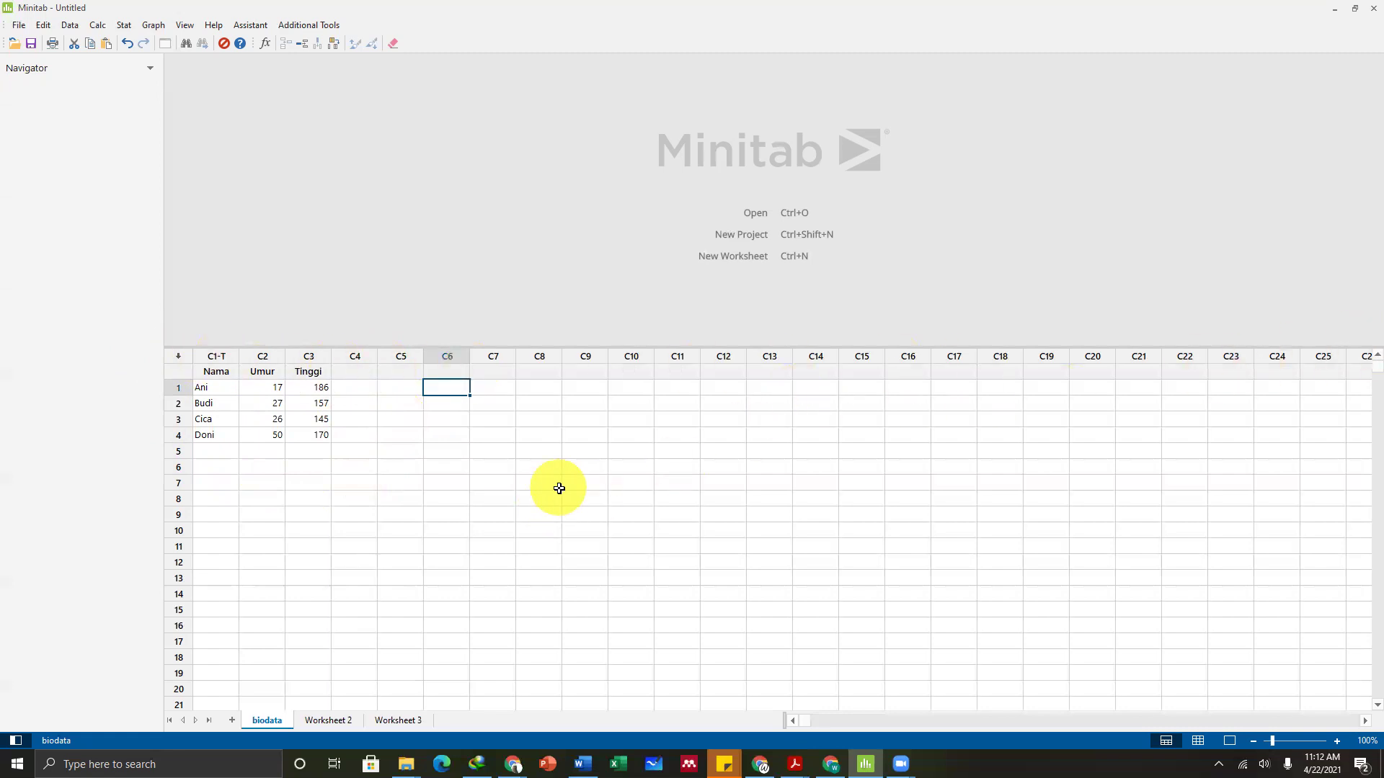
text(52)
key(Return)
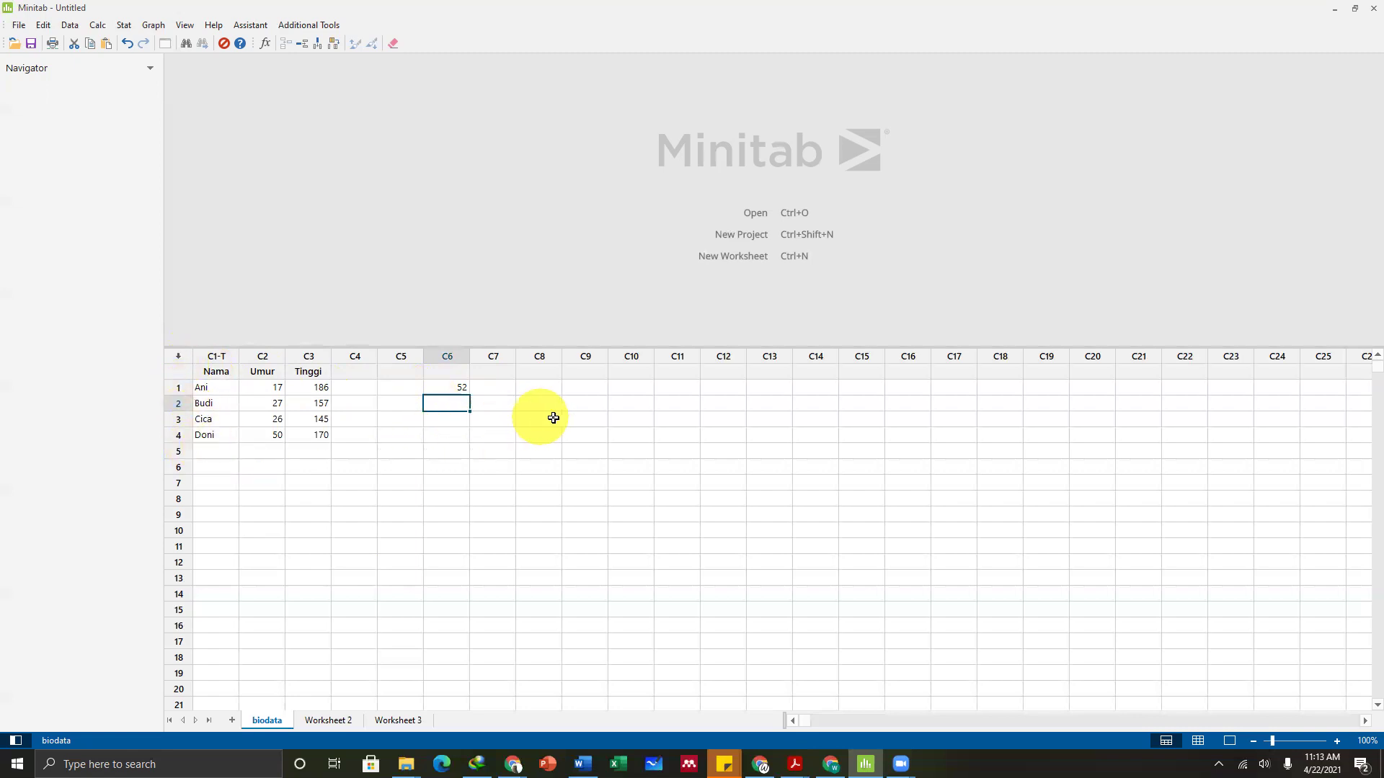
Continue column C6 downward with 23, 41 and 21 in rows 2 to 4.
key(Right)
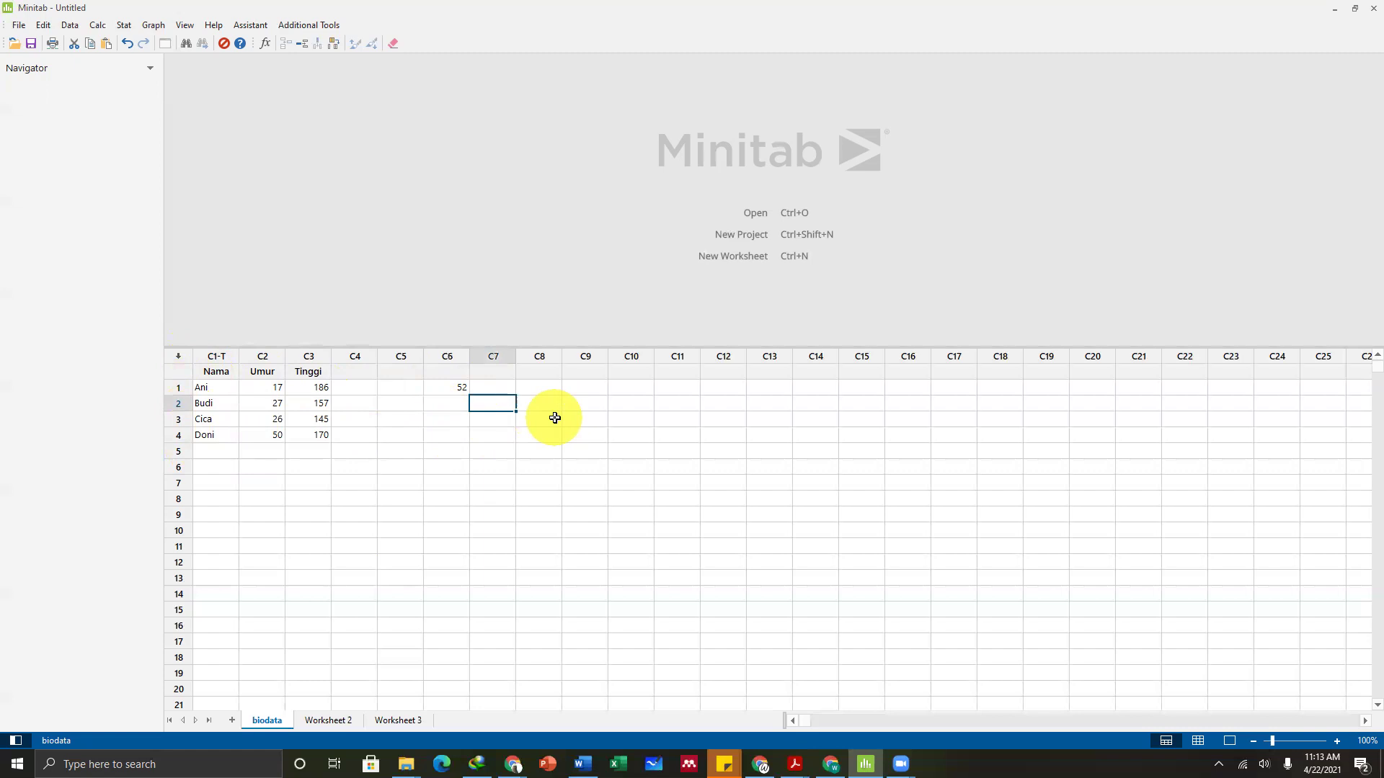
key(Left)
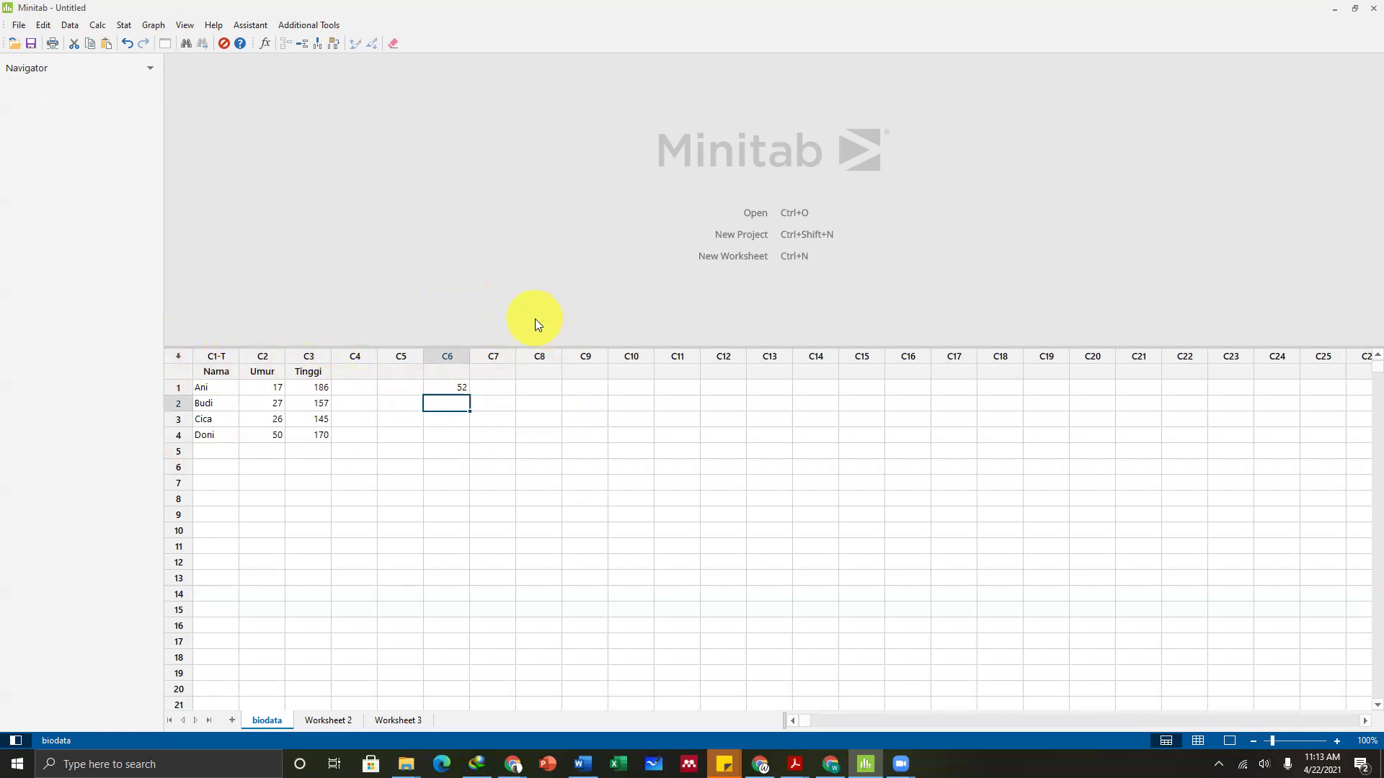
text(23)
key(Return)
text(41)
key(Return)
text(21)
key(Return)
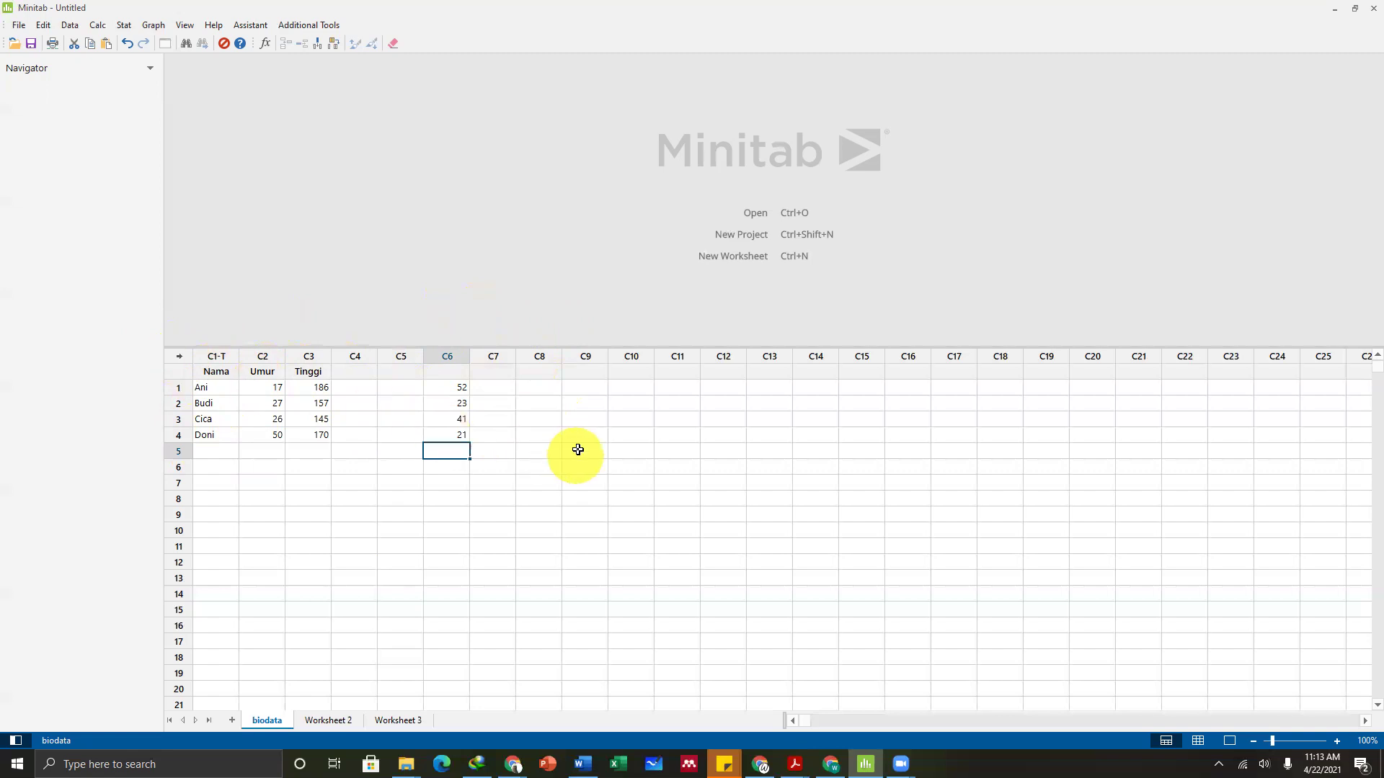
Enter 12, 36 and 45 across row 1 in columns C8 to C10, using the rightward data entry direction.
click(541, 392)
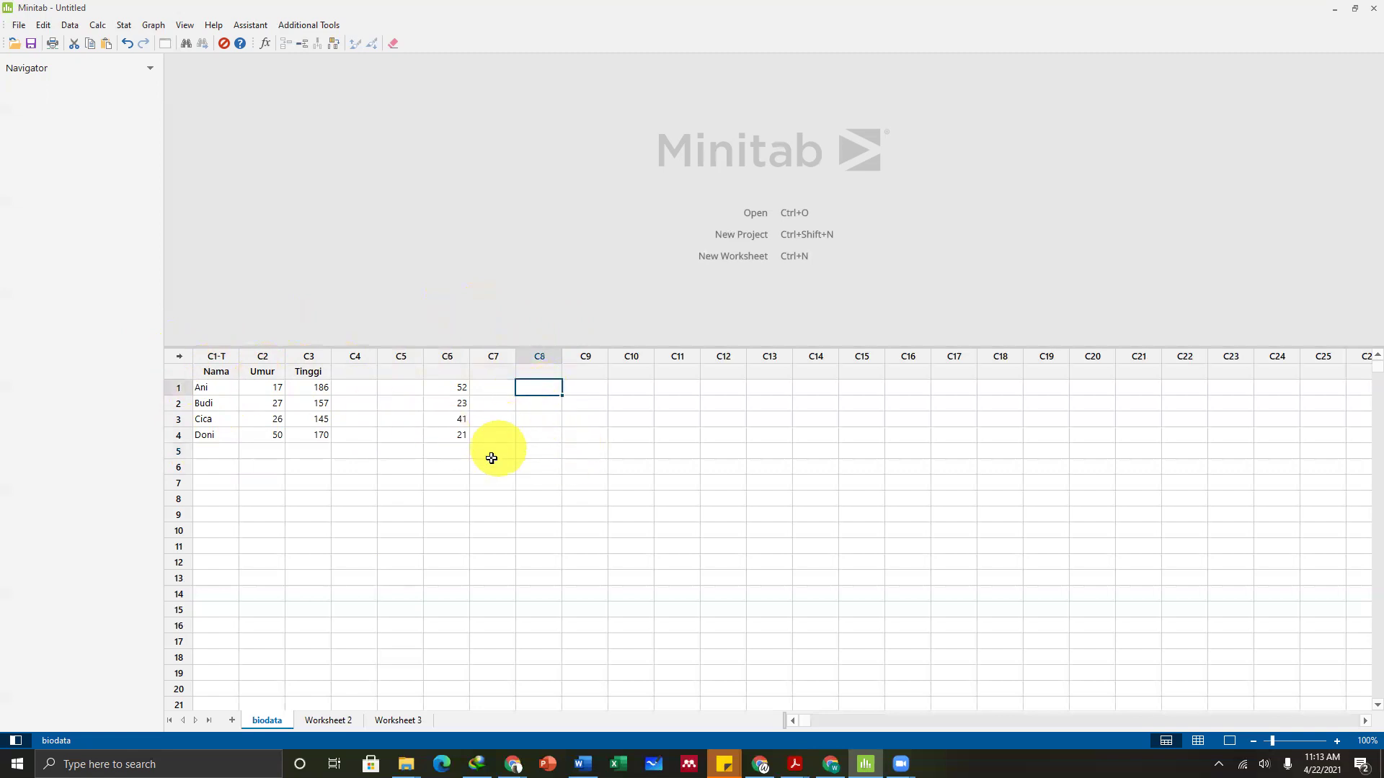
text(12)
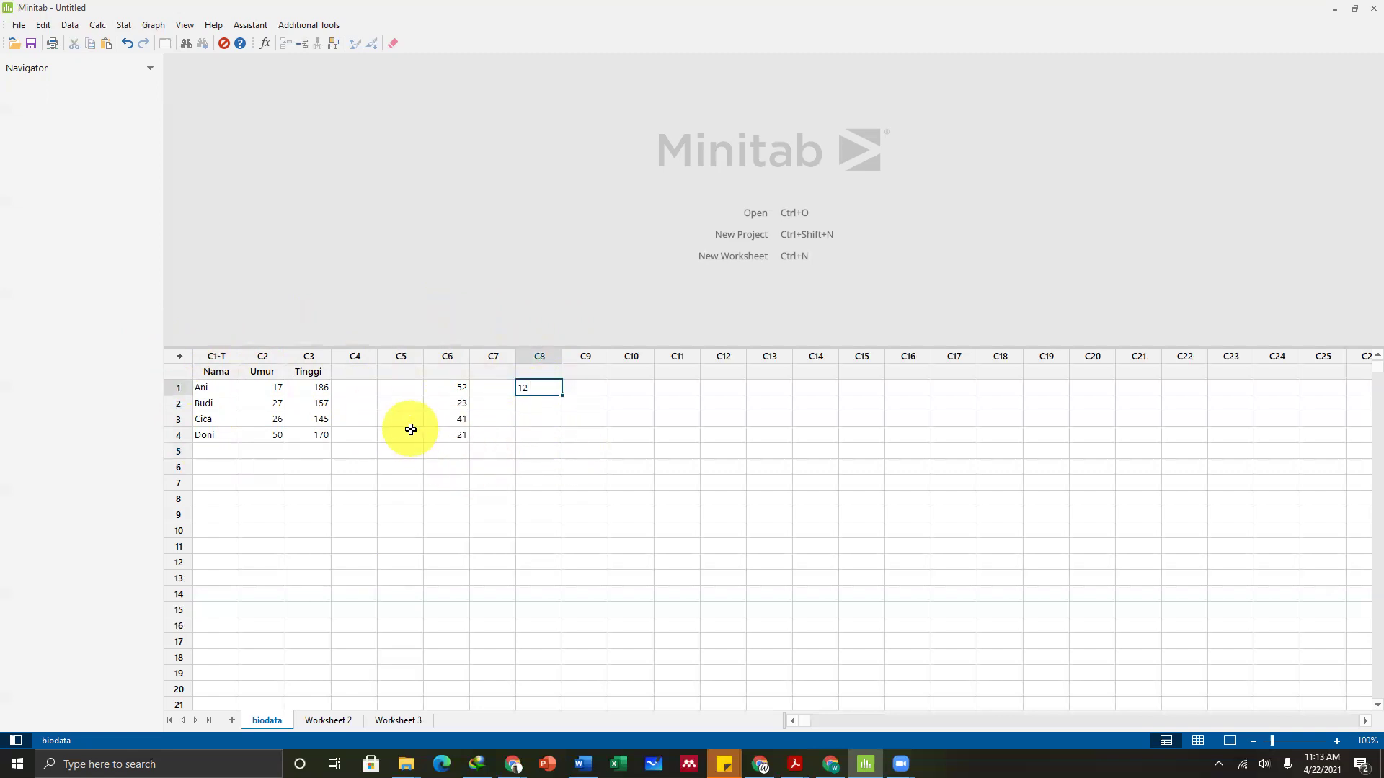
key(Return)
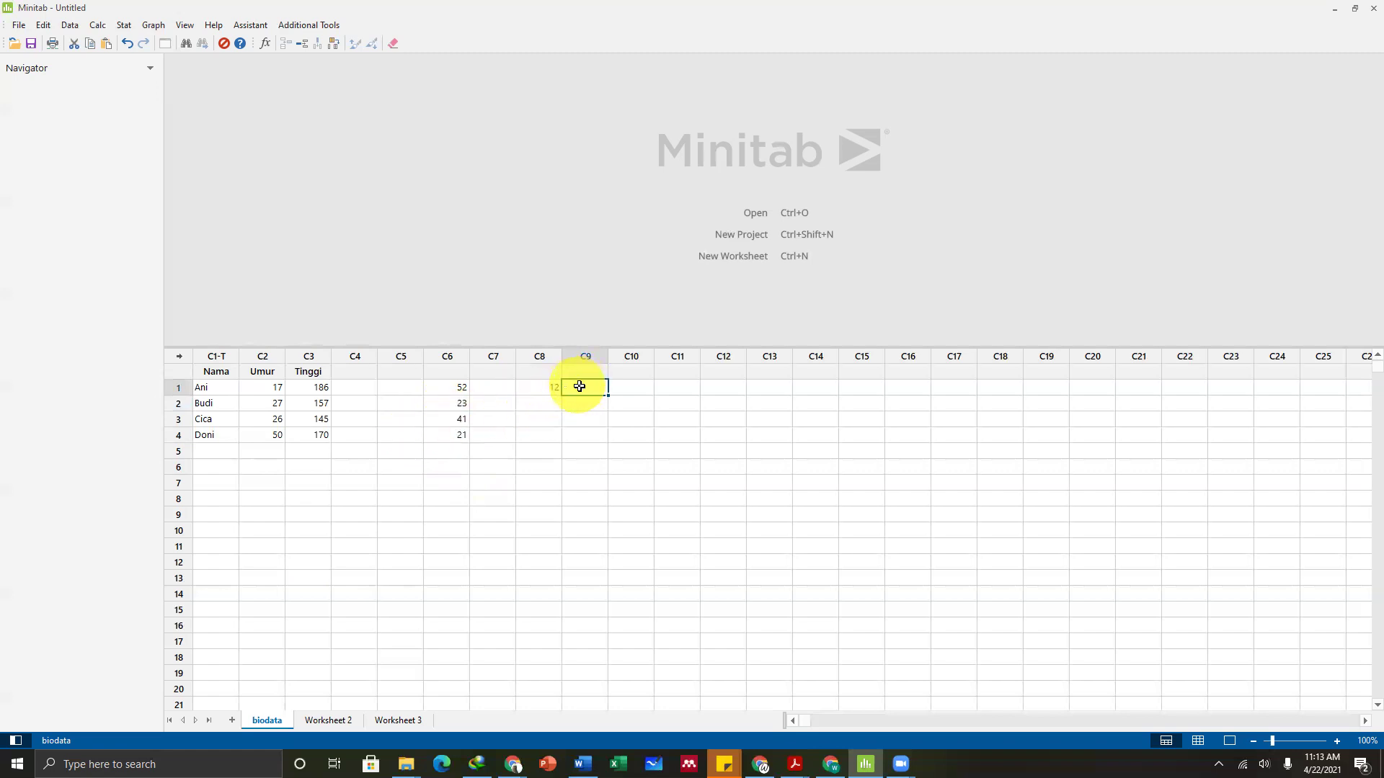
text(36)
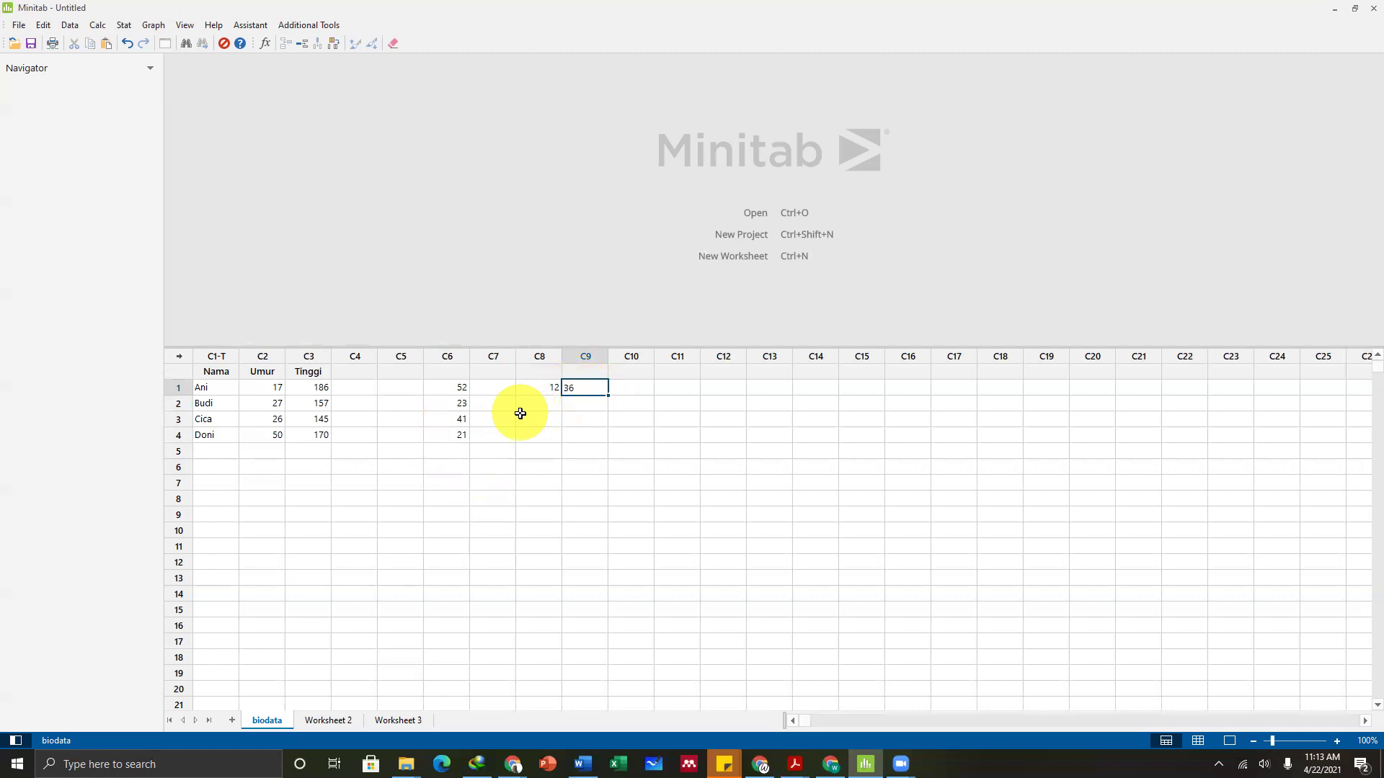
key(Return)
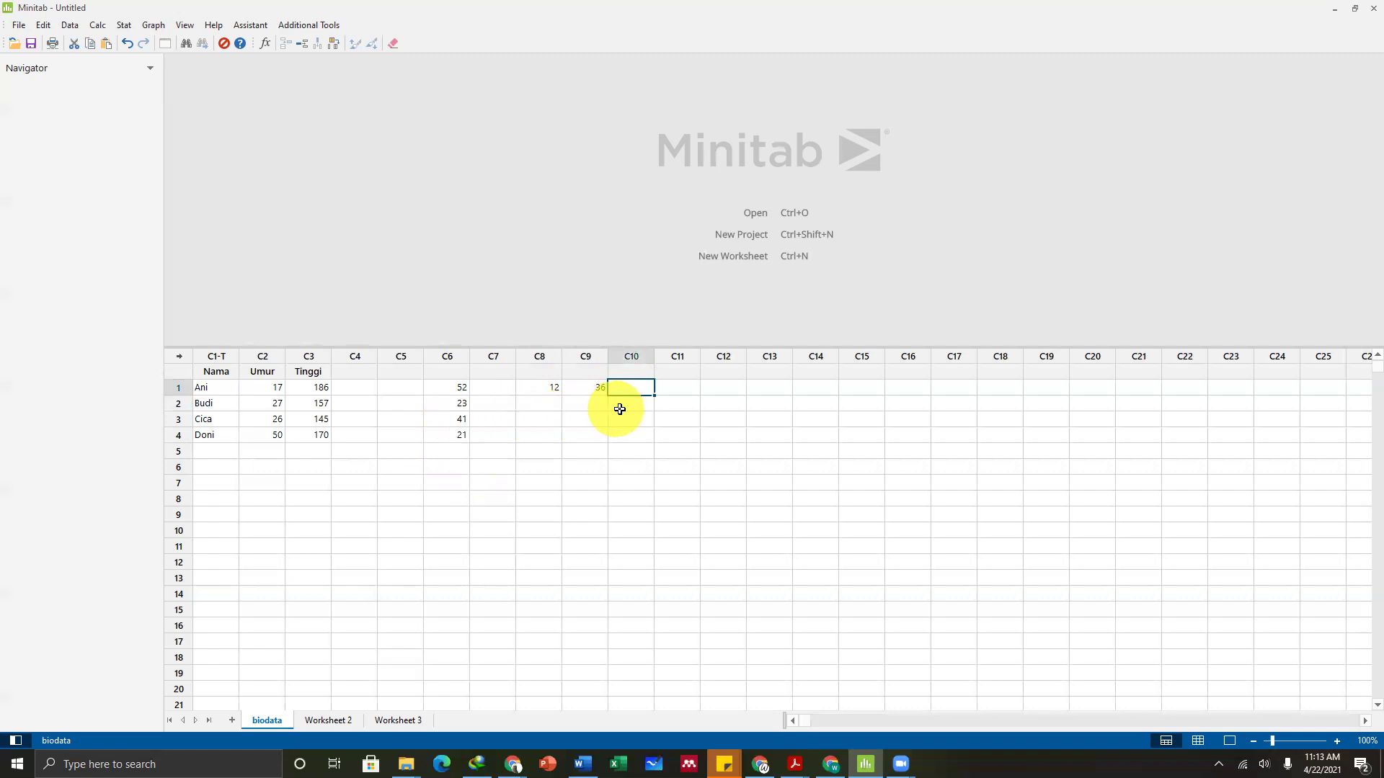
text(45)
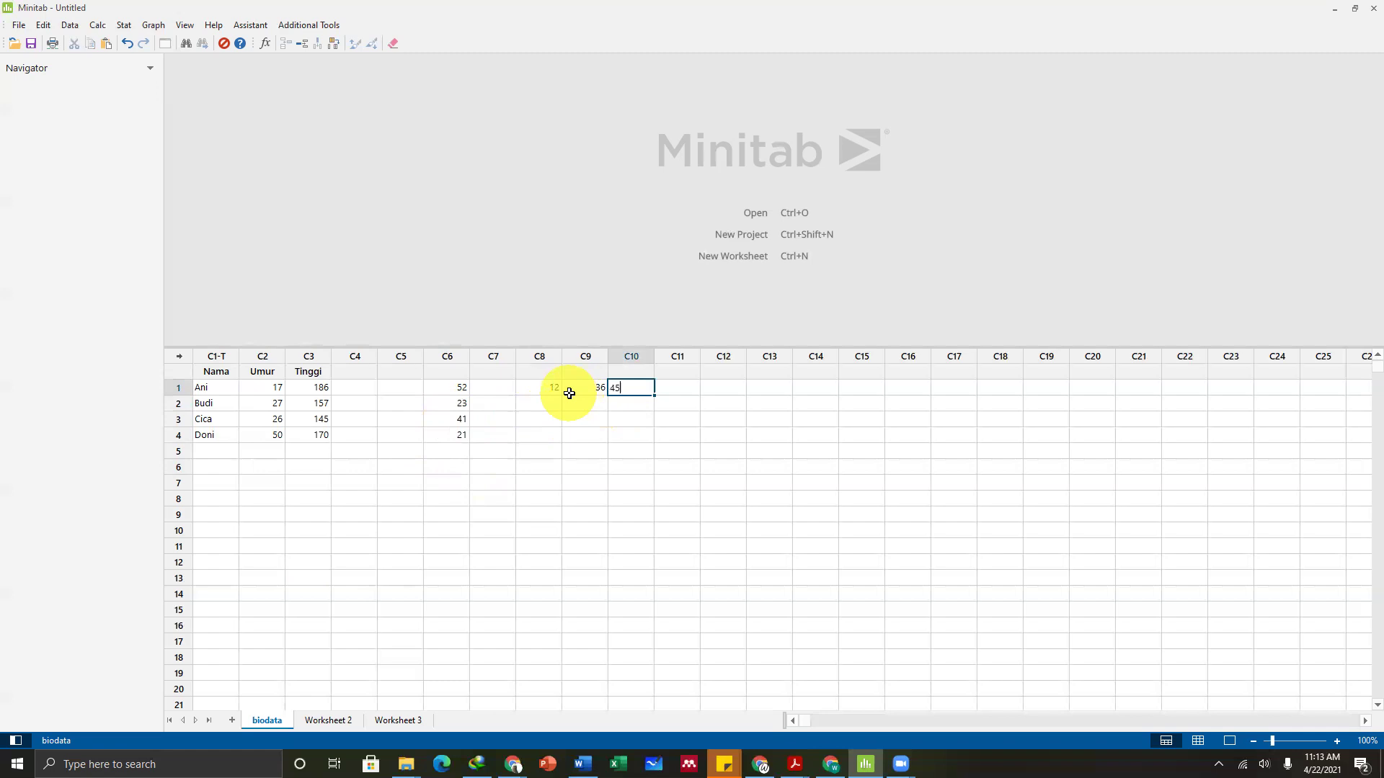
key(Return)
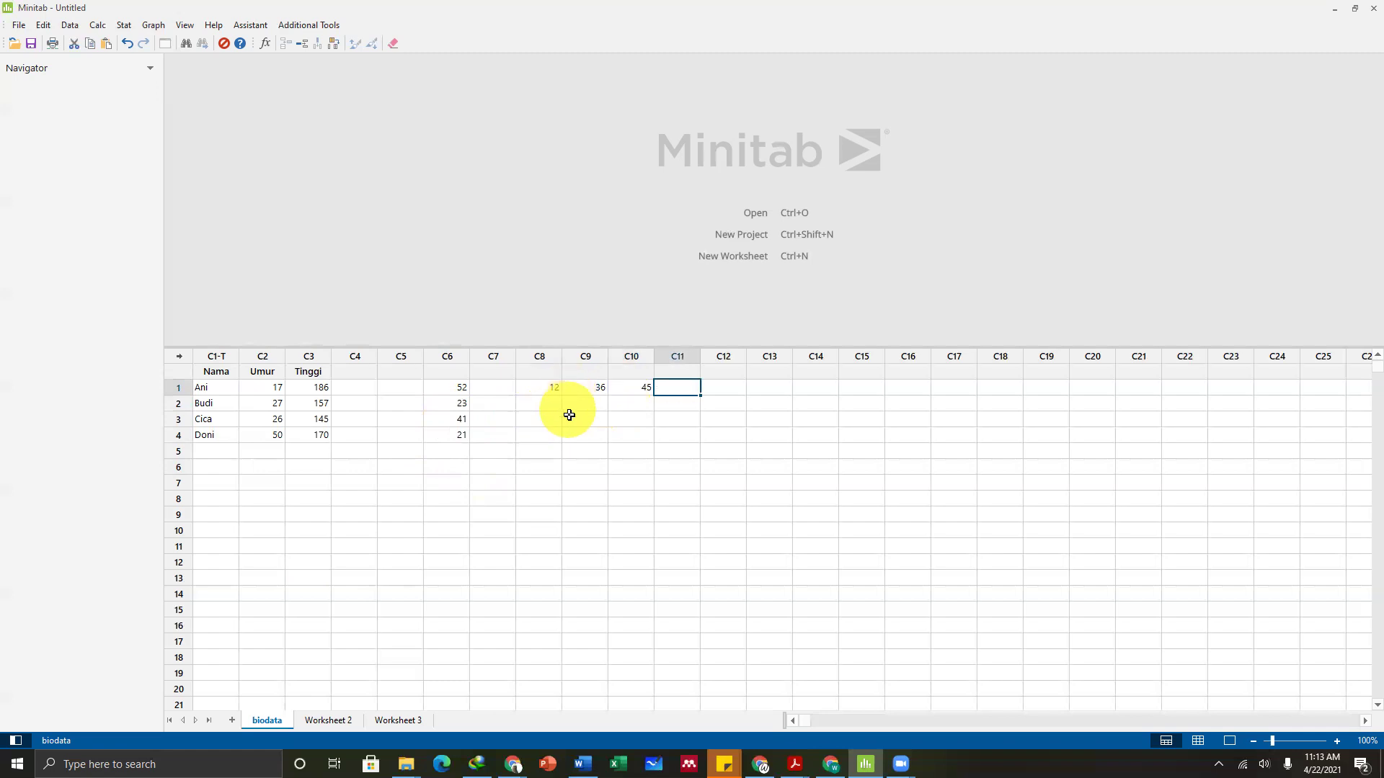
Switch to the course module in Word and read the File, Edit and Data commands under "Pengenalan Baris Menu".
click(584, 763)
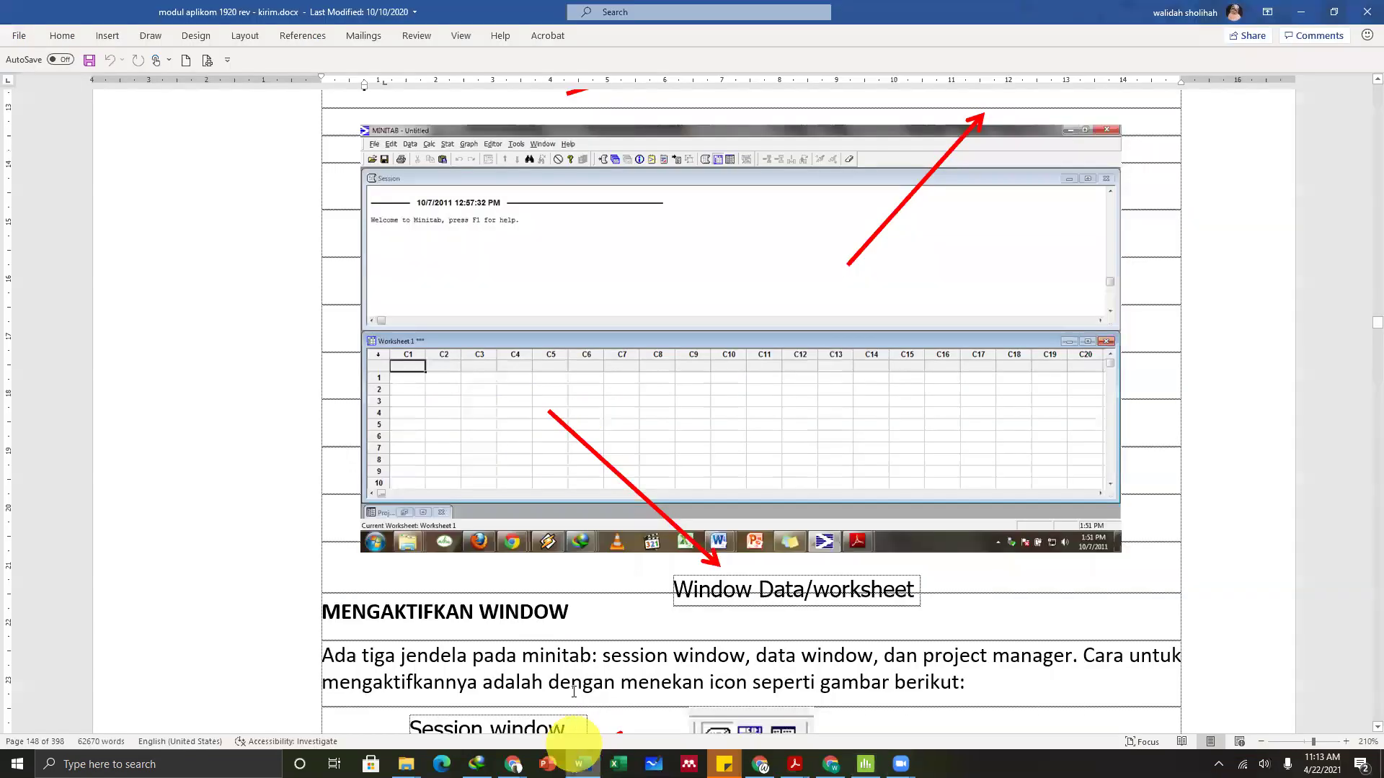
scroll(724, 545, down, 10)
scroll(723, 545, down, 5)
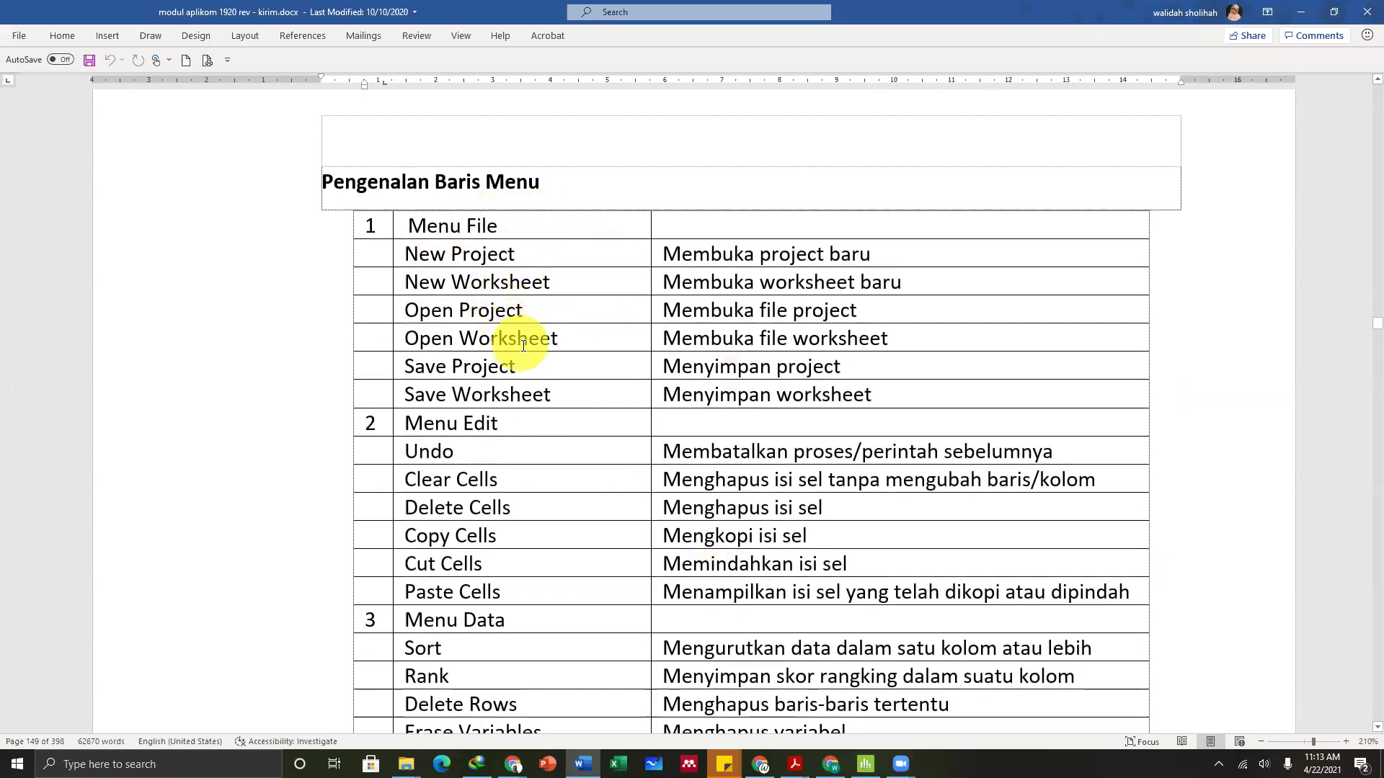
scroll(510, 341, down, 1)
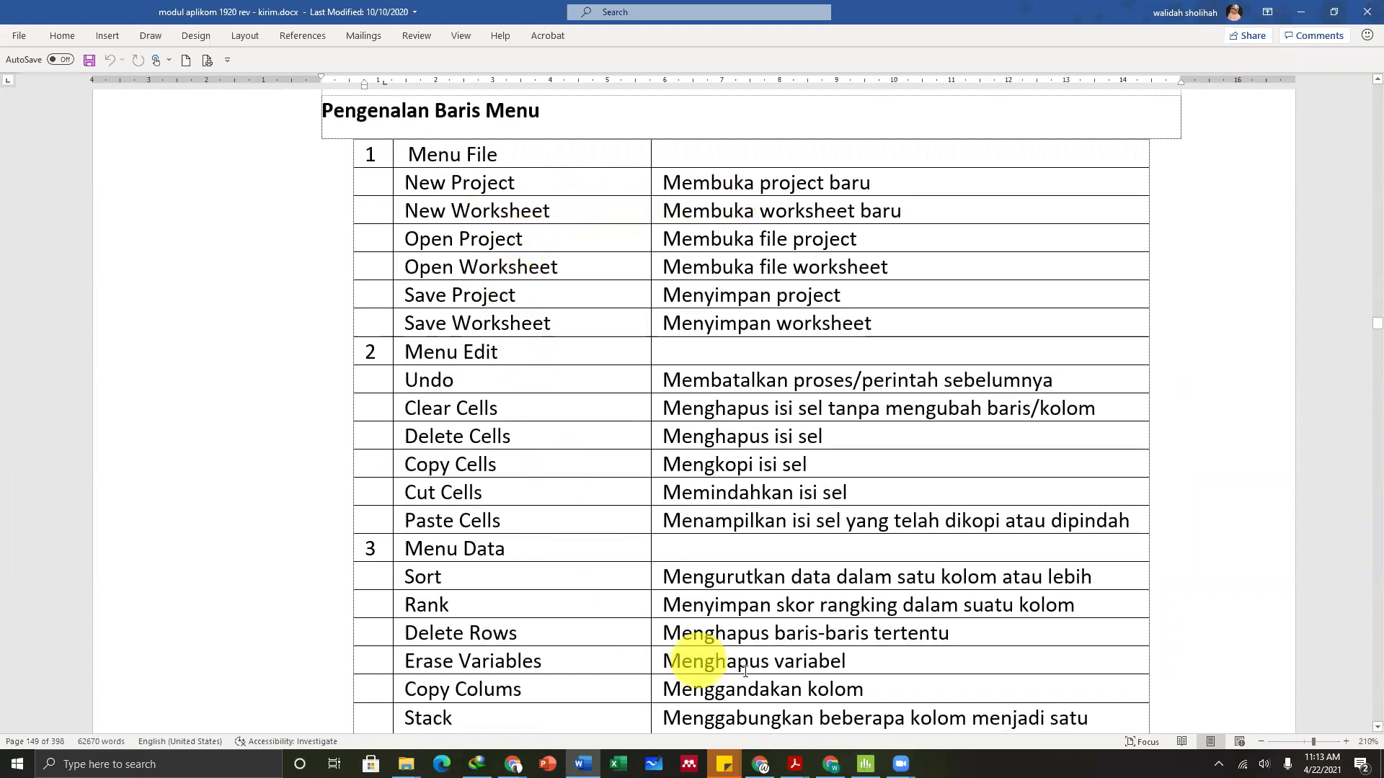
Return to Minitab and look through the Edit, Data, Calc, Stat, Graph and Assistant commands.
click(864, 764)
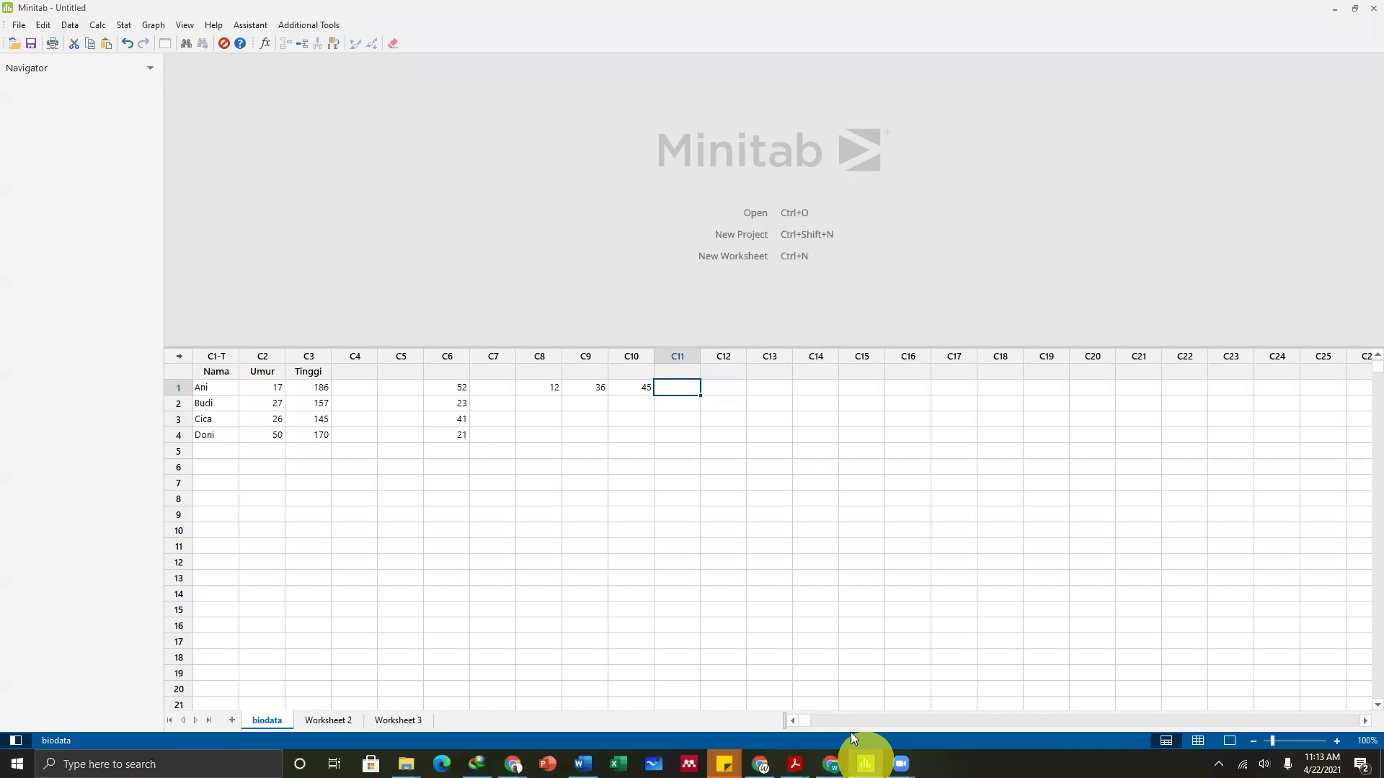
click(43, 26)
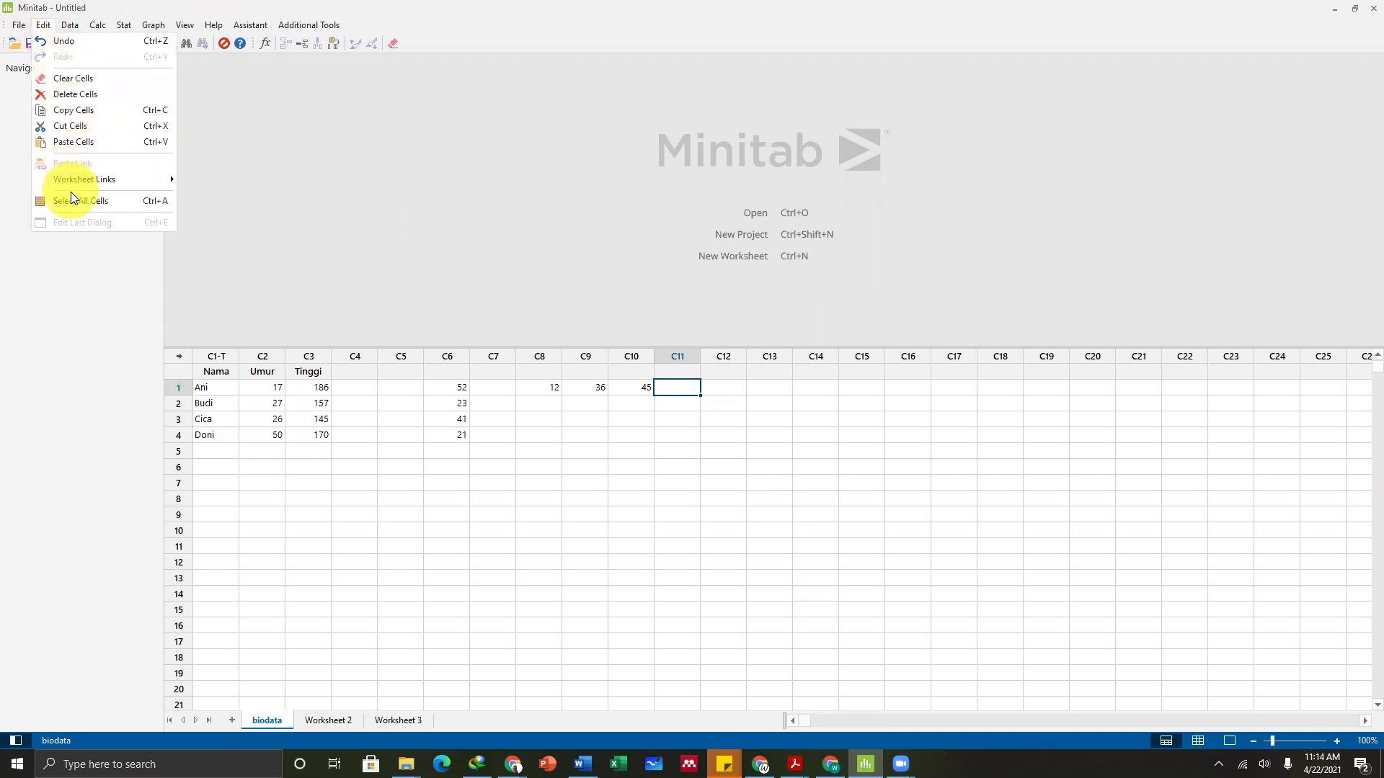
mouse_move(64, 23)
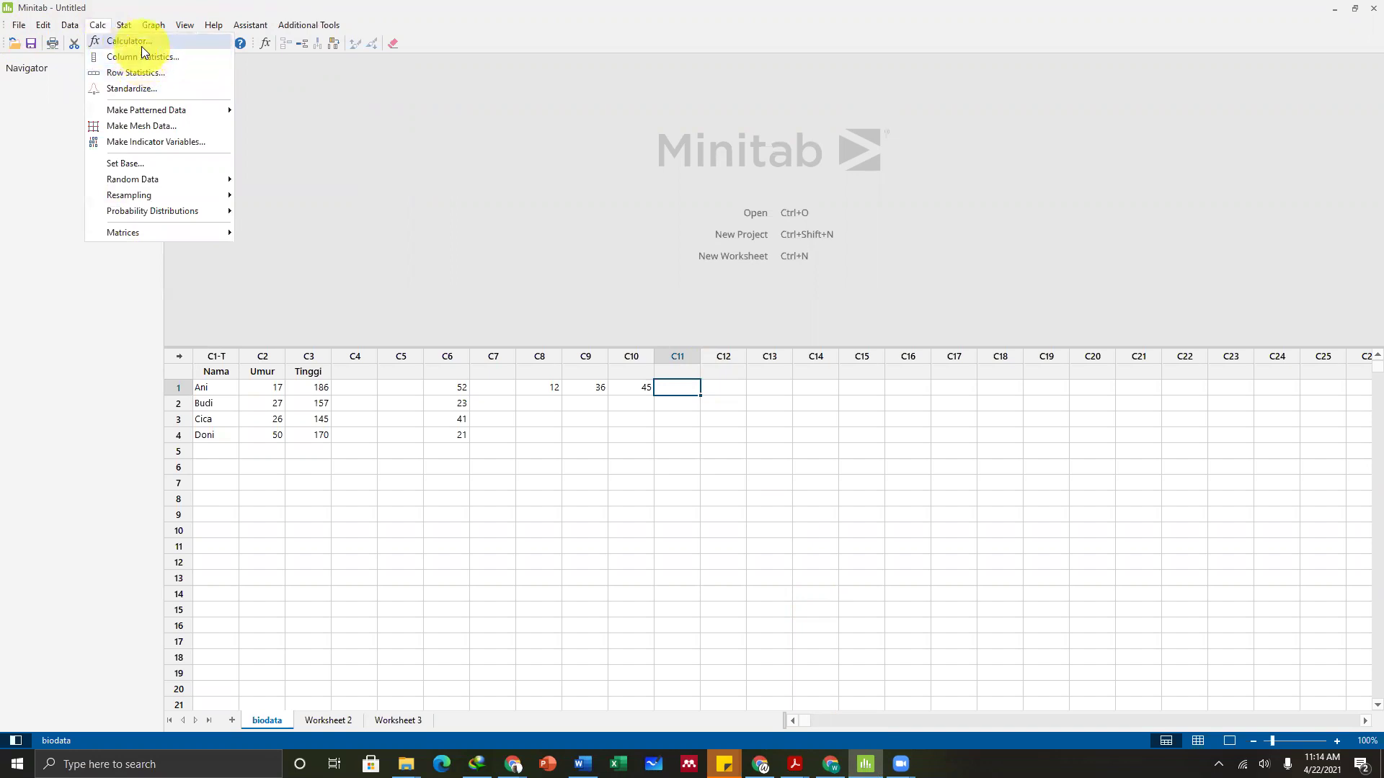
mouse_move(152, 181)
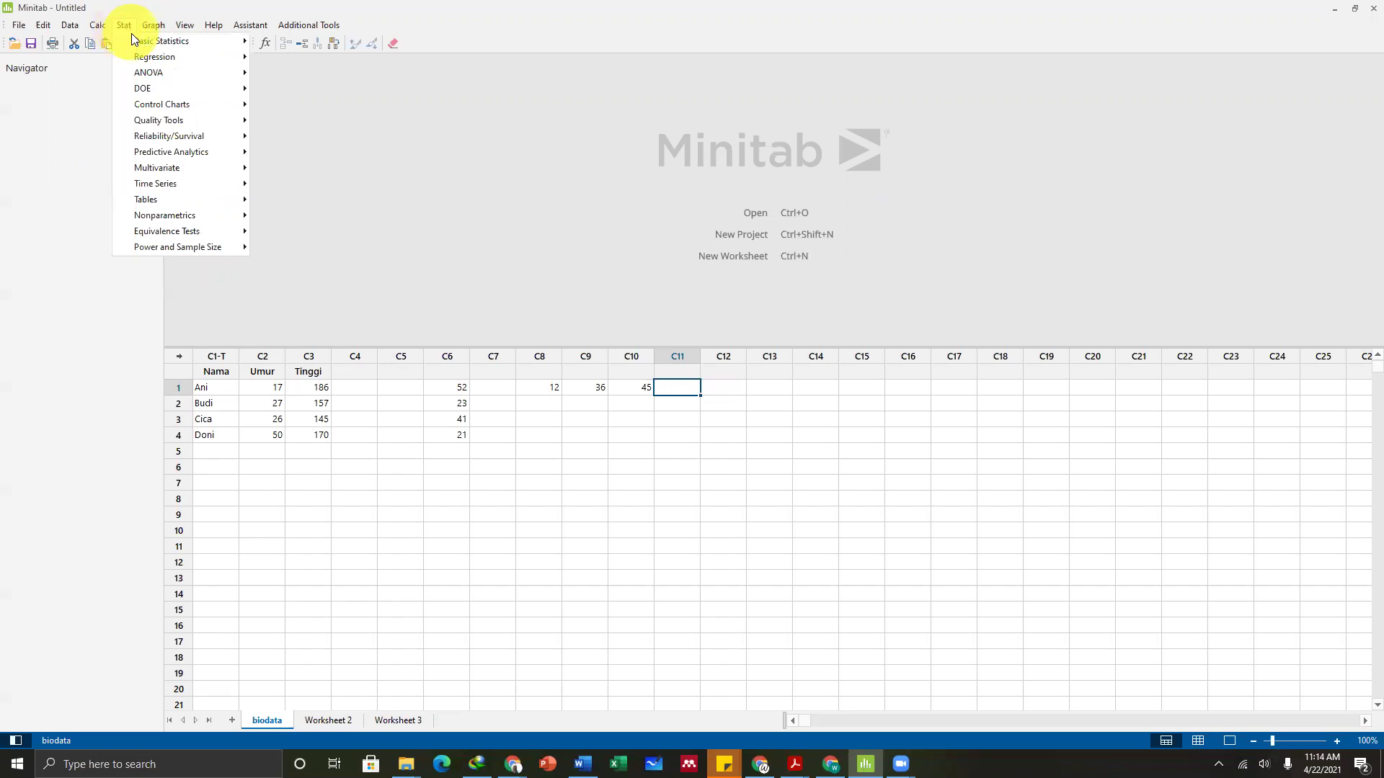
mouse_move(157, 71)
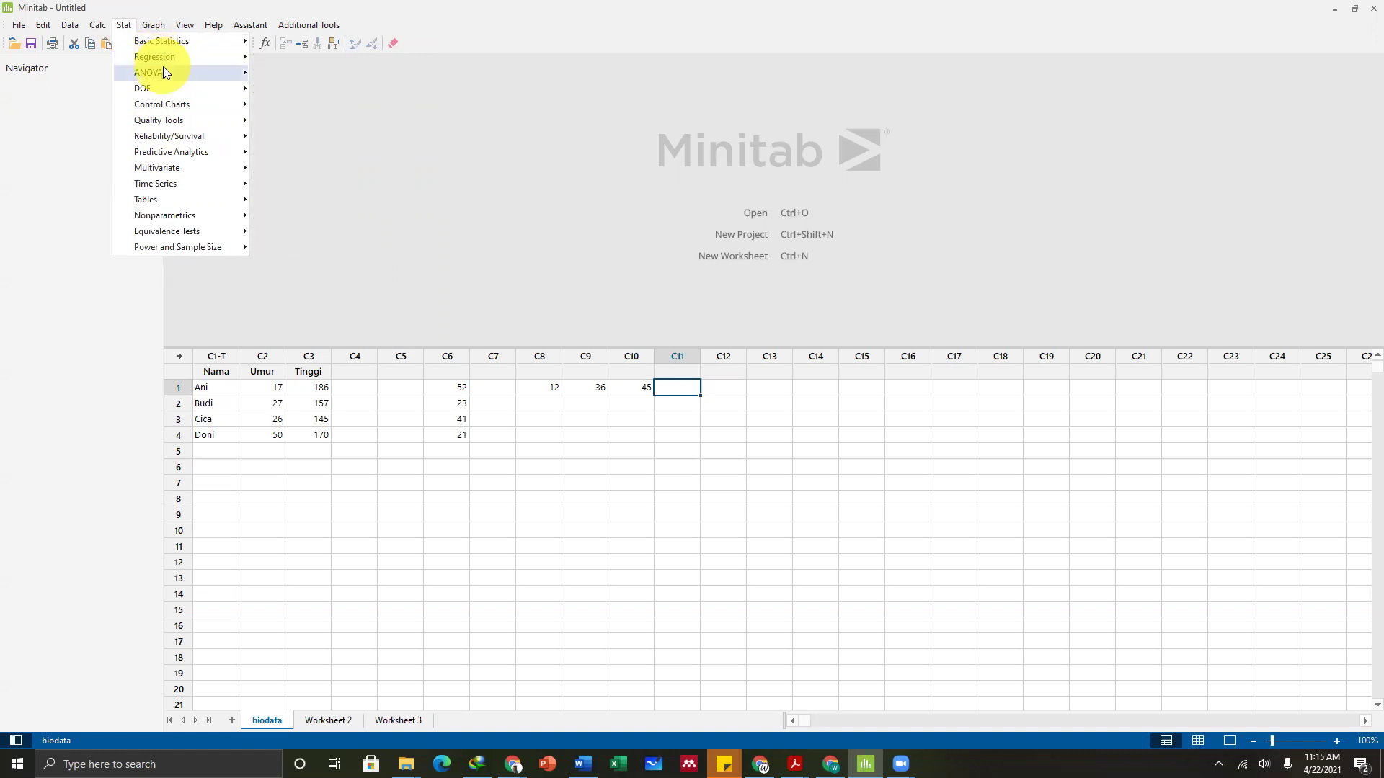
mouse_move(179, 38)
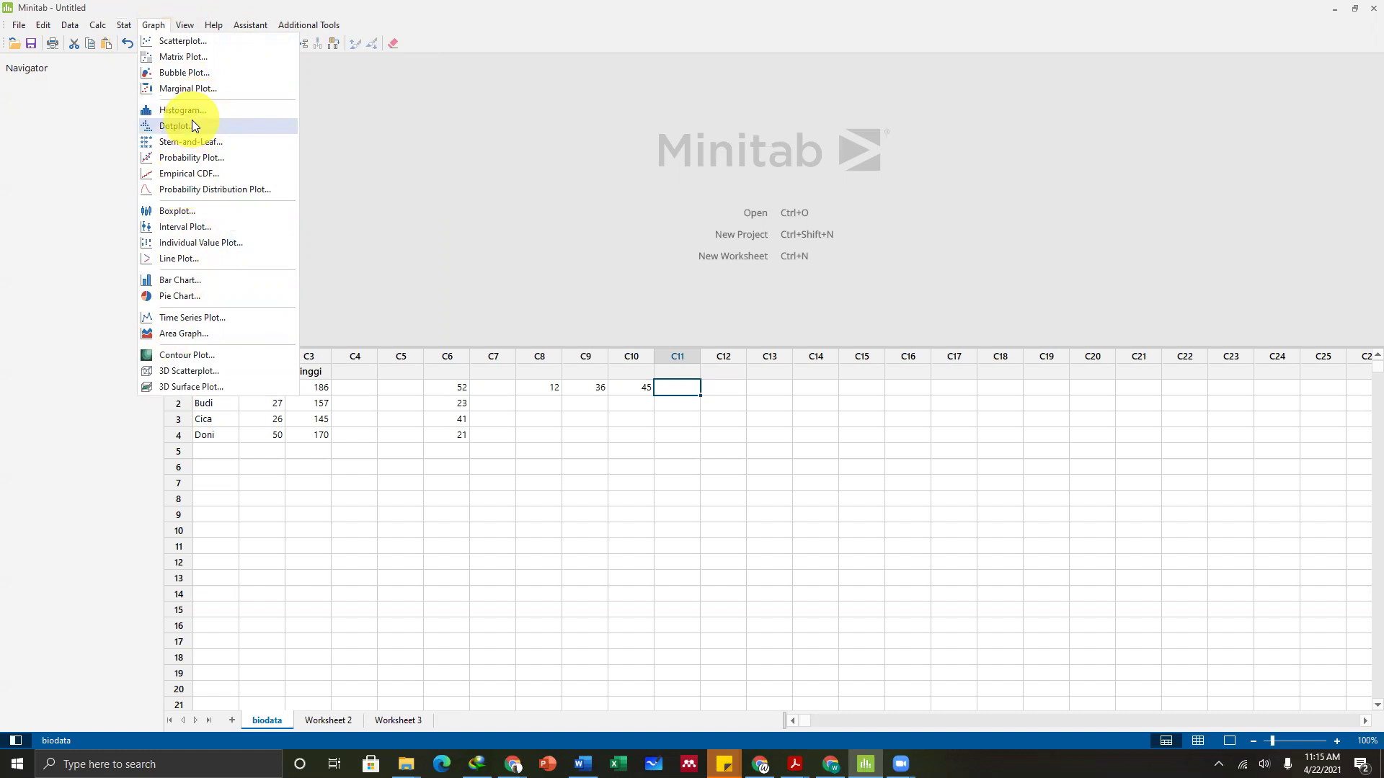
mouse_move(219, 29)
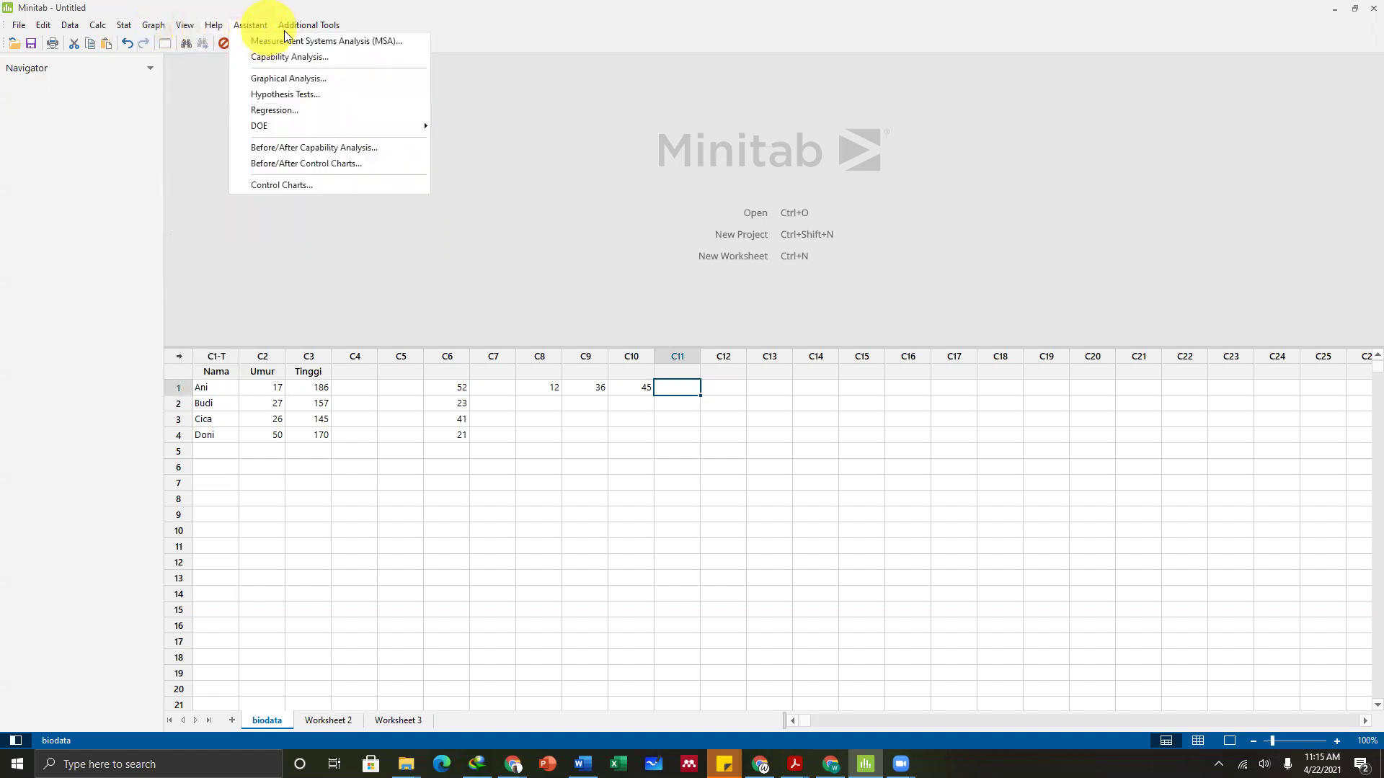
mouse_move(291, 32)
mouse_move(70, 24)
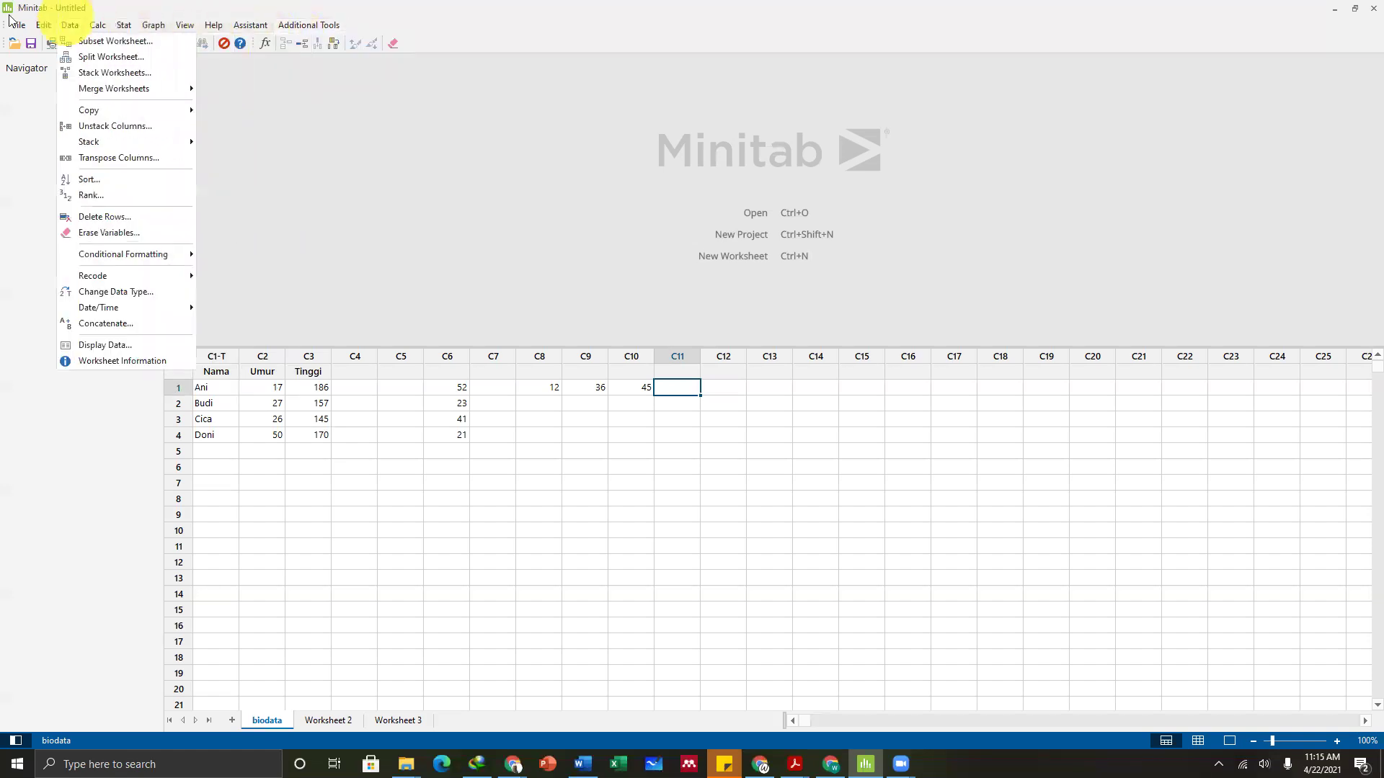
click(393, 458)
Switch back to the course module in Word and skim the descriptions of the Stat and Graph commands.
click(583, 764)
scroll(681, 457, down, 4)
scroll(676, 457, down, 8)
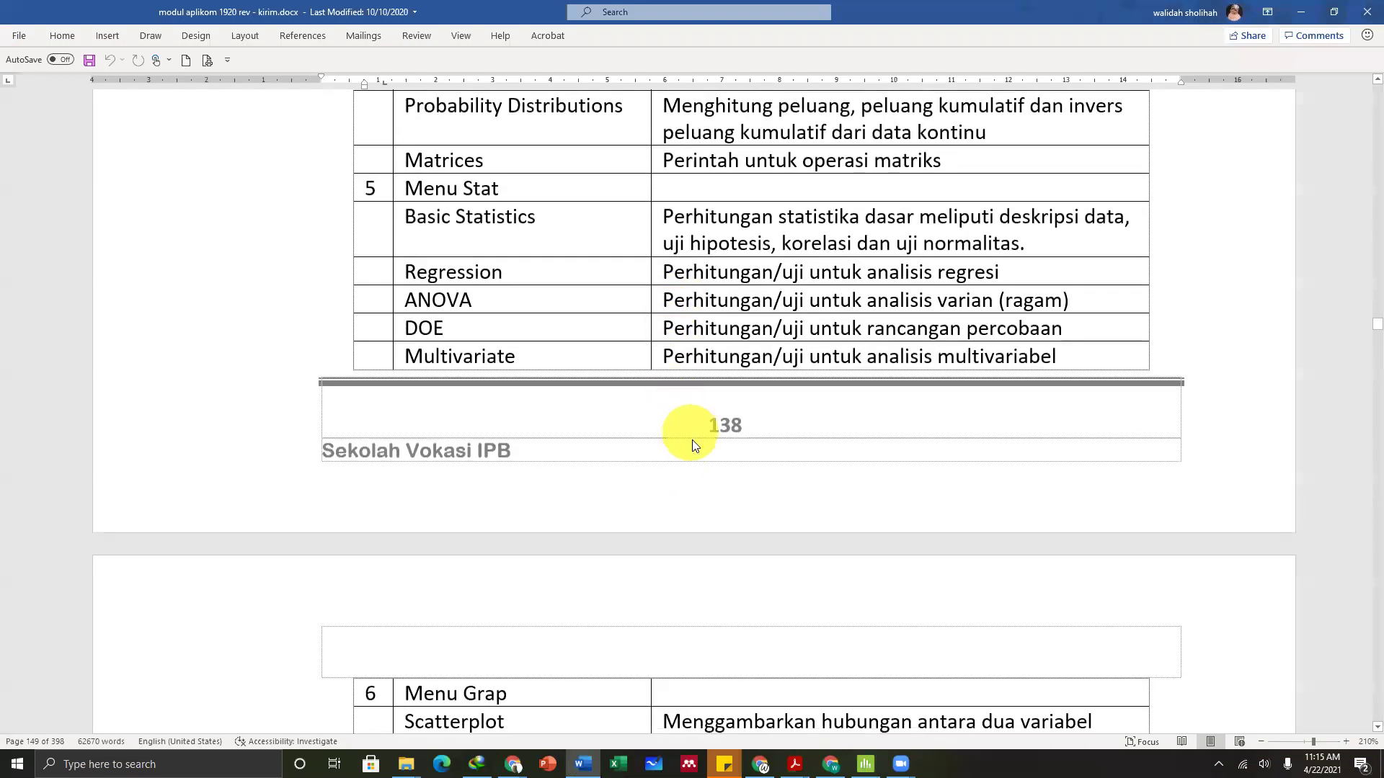
scroll(693, 440, down, 5)
scroll(694, 441, down, 10)
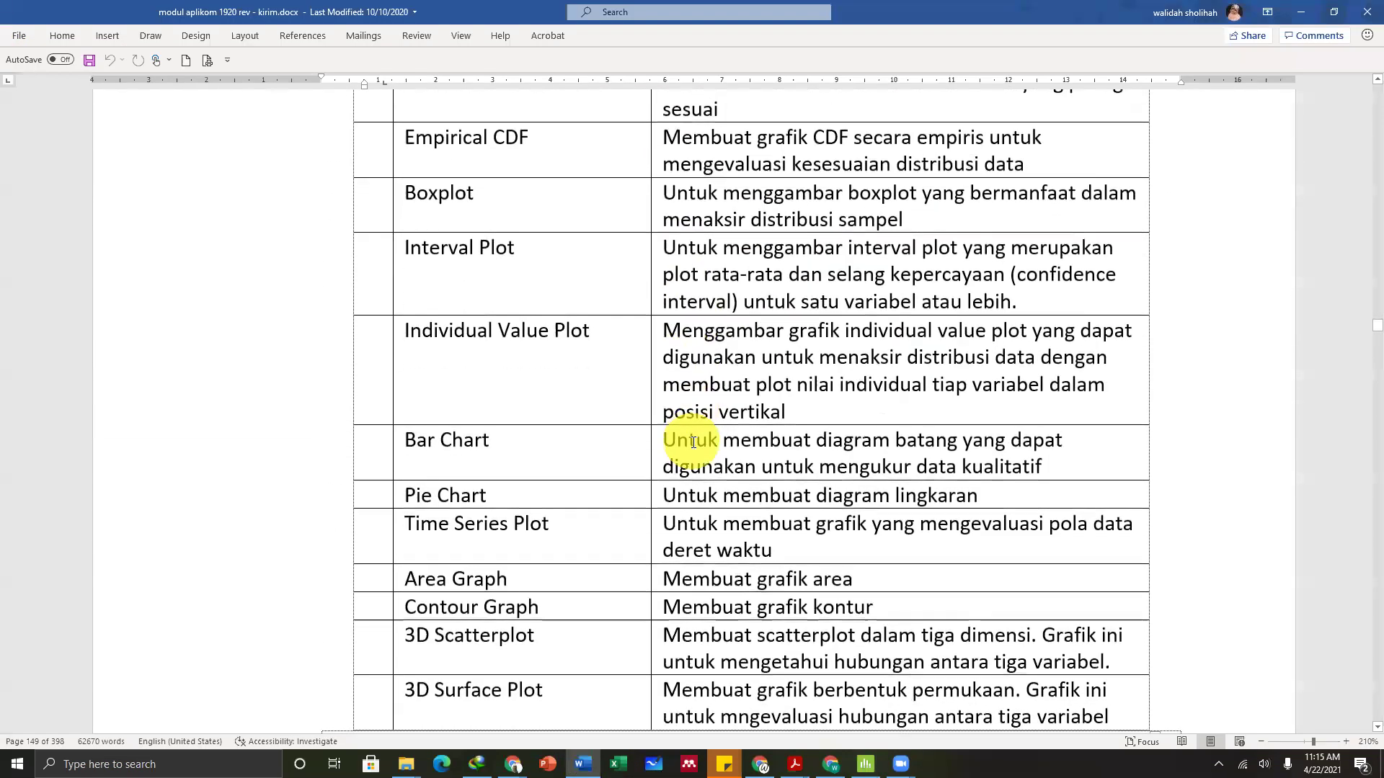
Read the module's "Tipe-Tipe File dalam Minitab" section on the file types for saving data.
scroll(693, 441, down, 3)
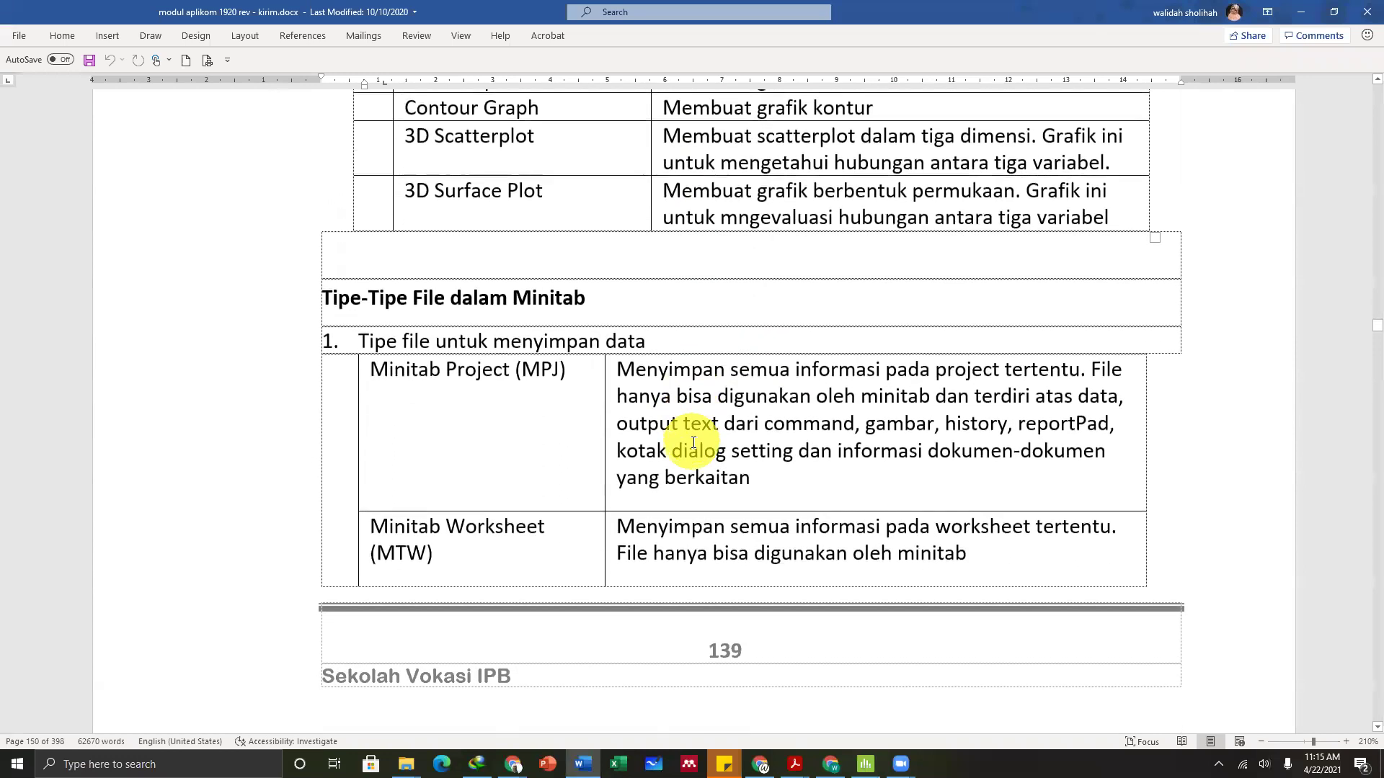
scroll(691, 441, down, 1)
click(673, 356)
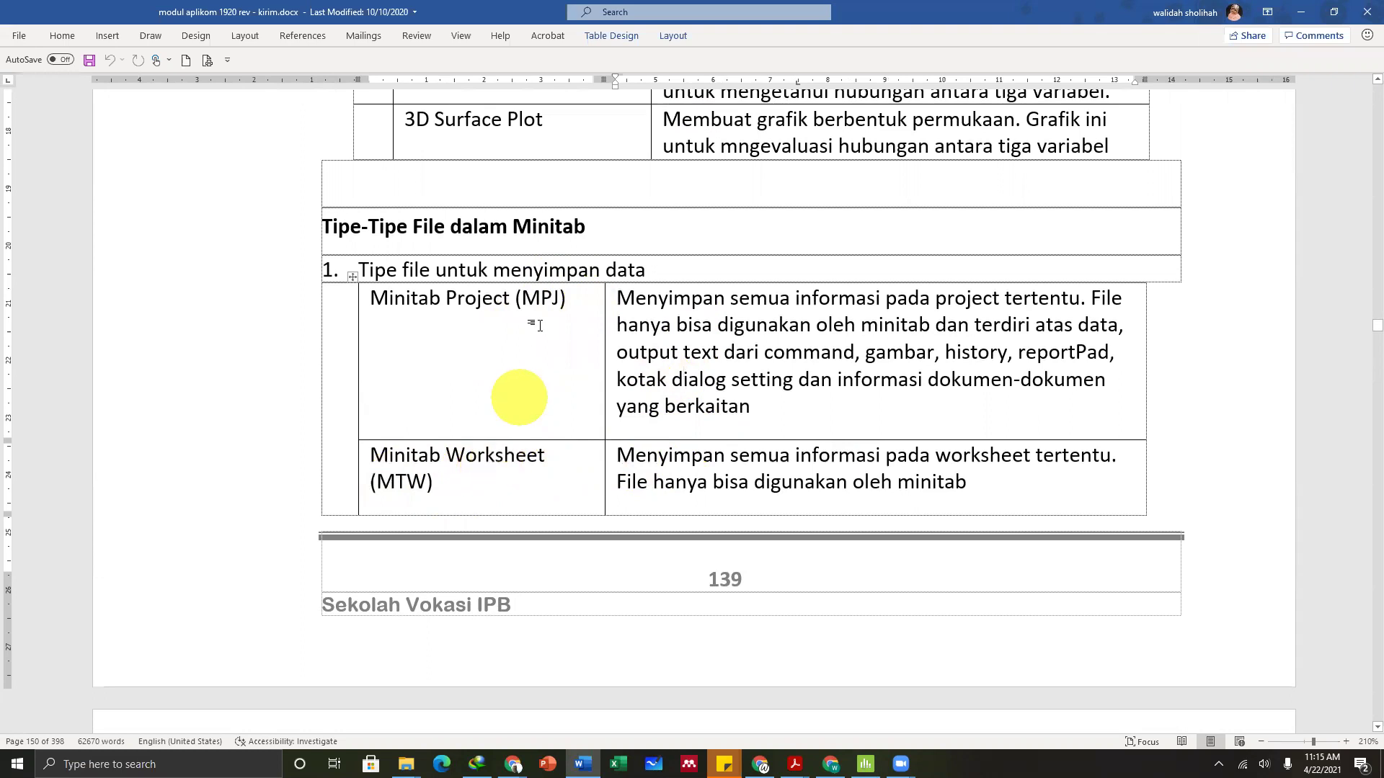
scroll(544, 315, down, 5)
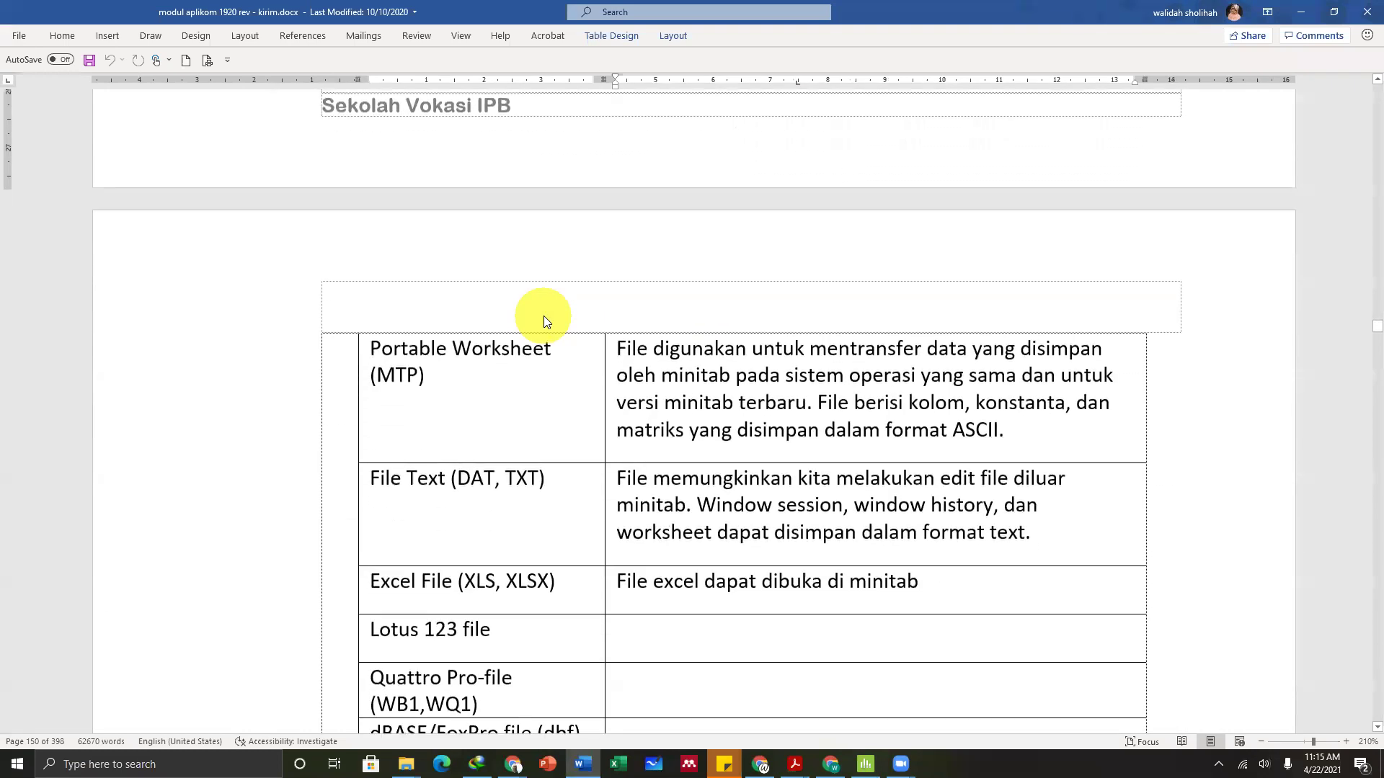
Switch to Minitab and inspect the dialog for saving the project as Minitab Project (*.mpx), closing it without saving.
scroll(451, 511, down, 4)
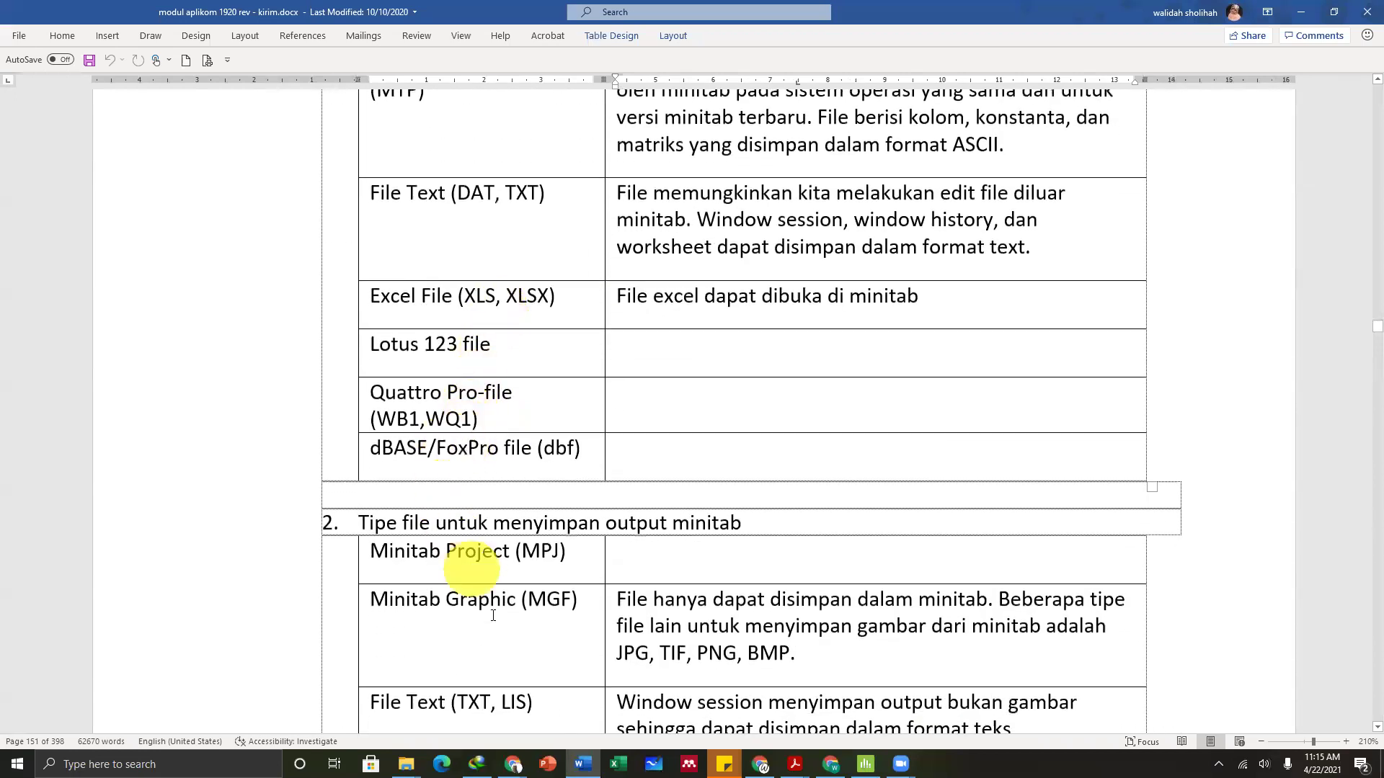
click(866, 764)
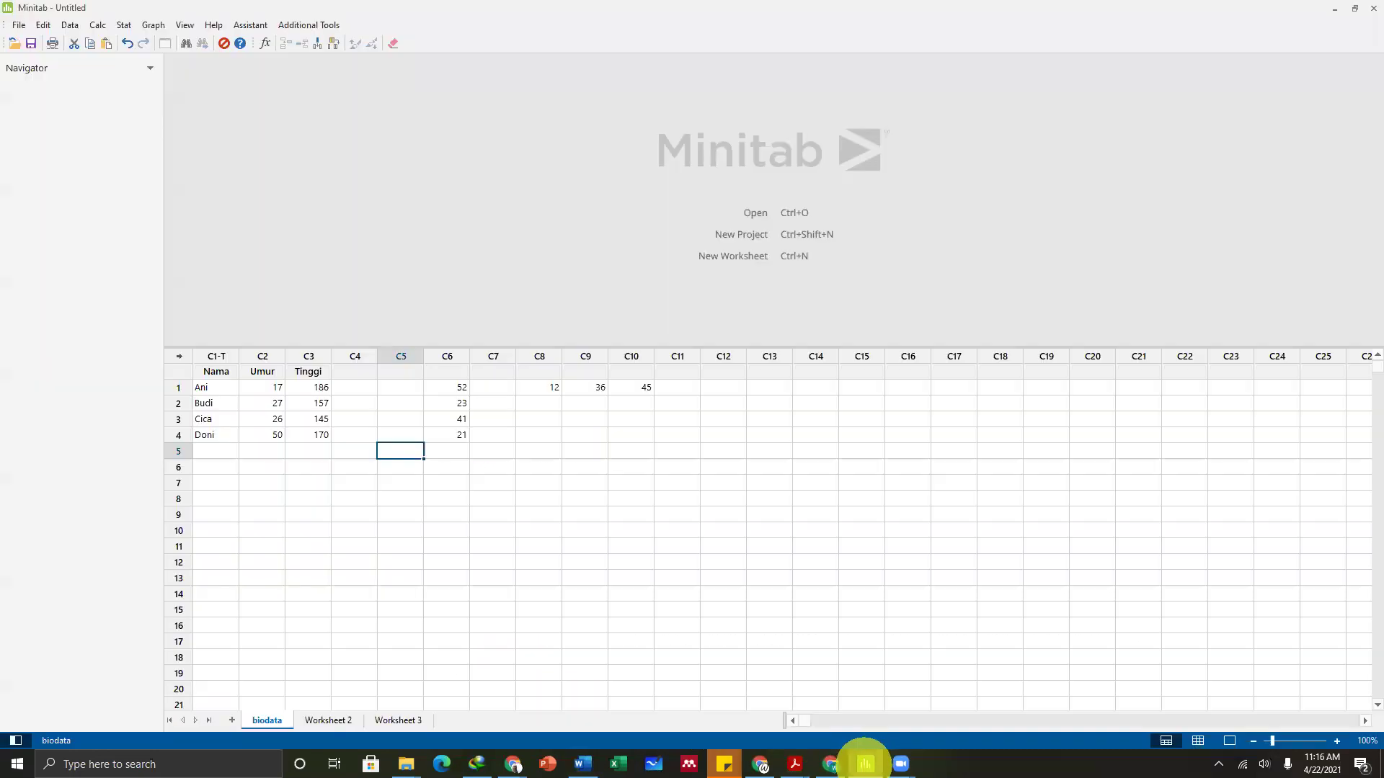
click(317, 515)
click(308, 484)
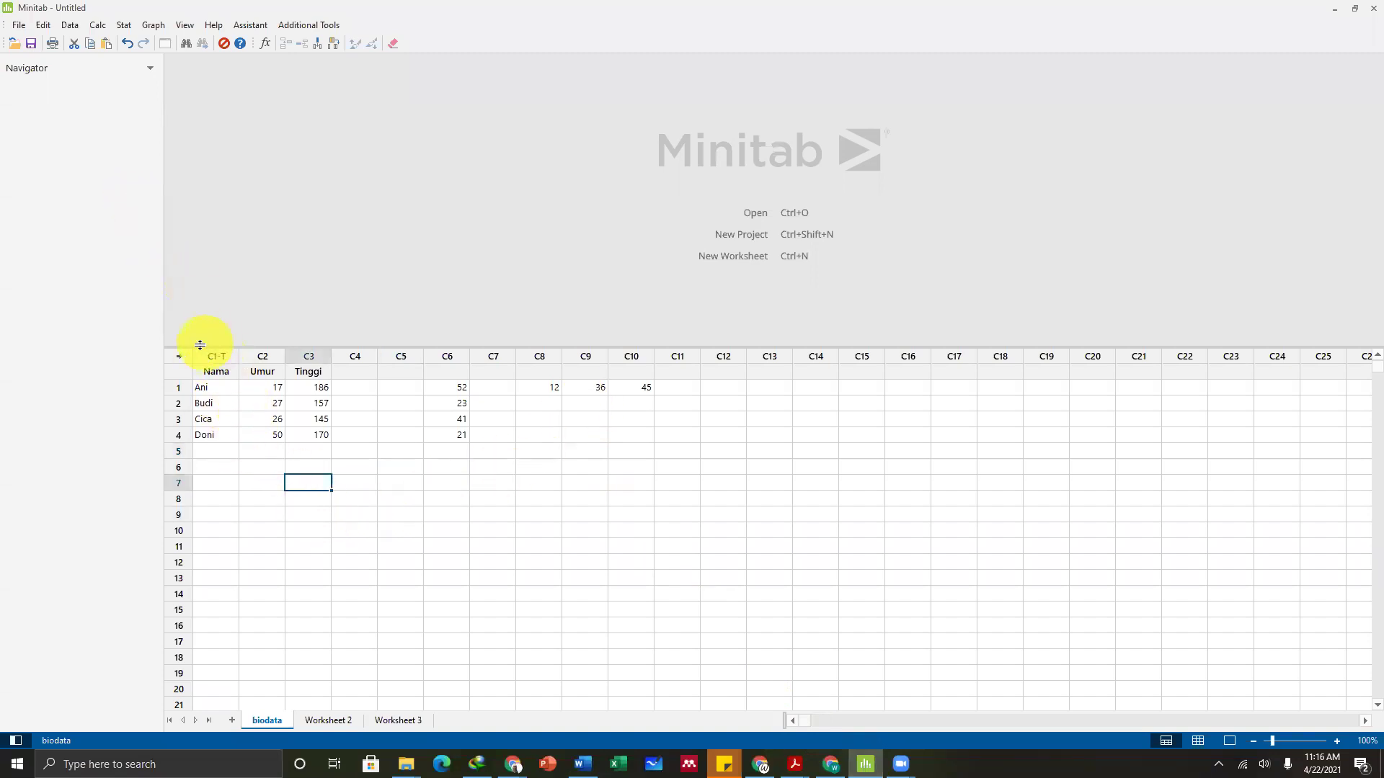
click(19, 25)
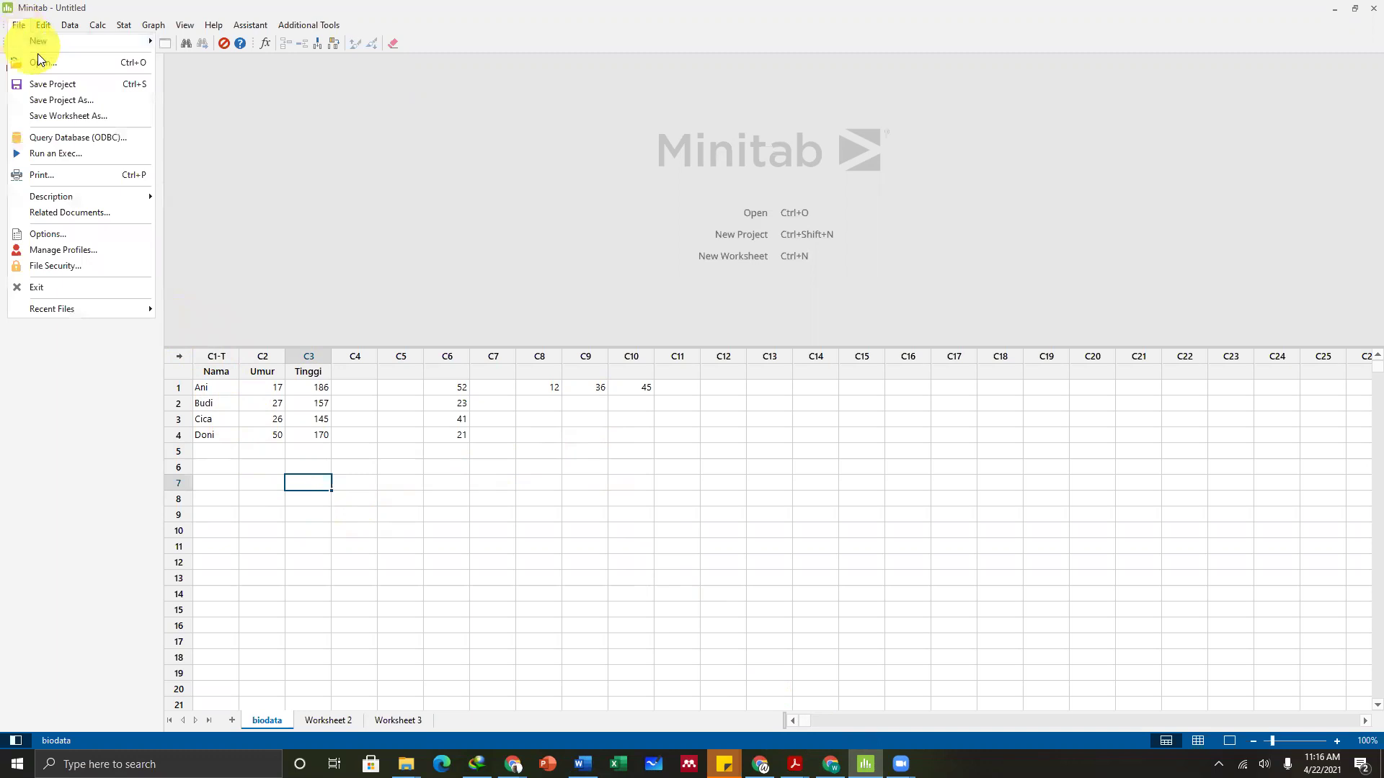
click(57, 85)
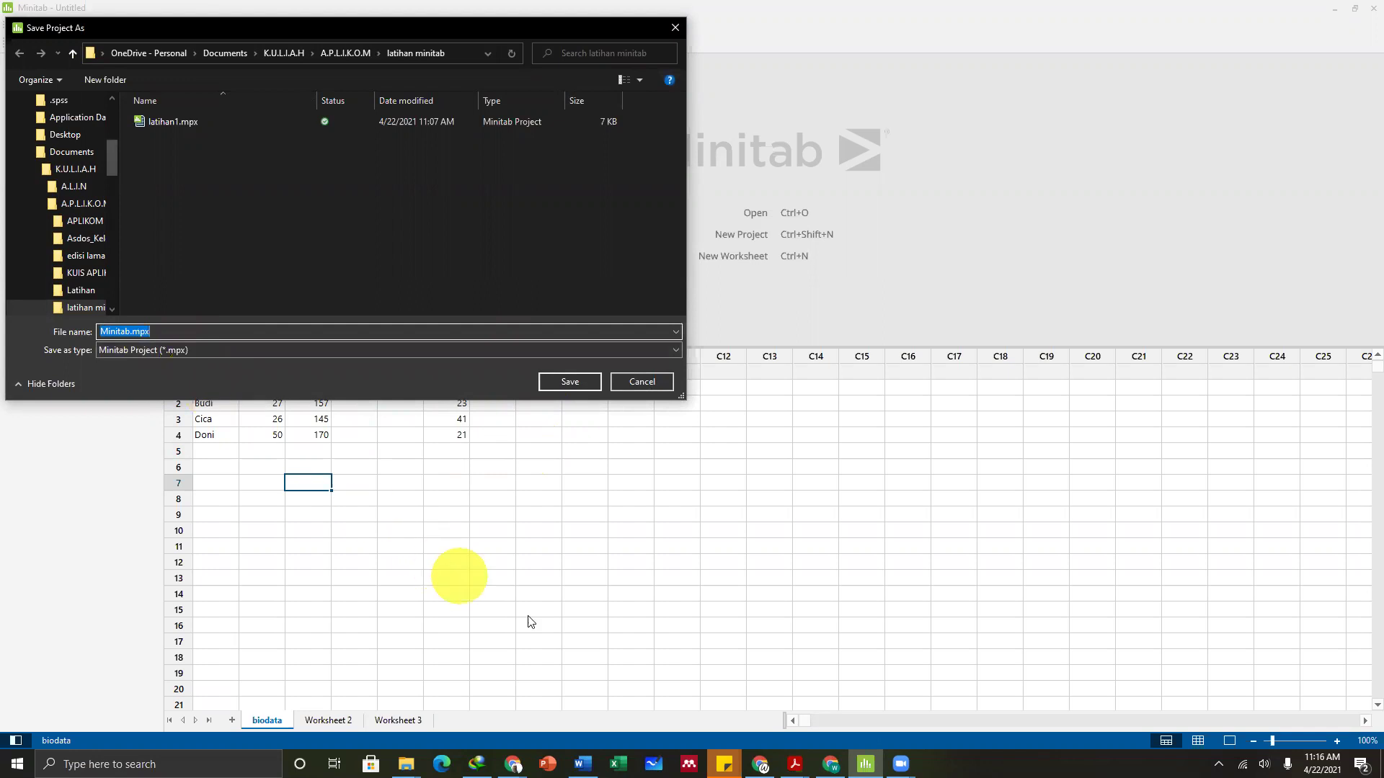
click(642, 387)
Return to the module in Word and read the Minitab Project (MPJ) and Minitab Worksheet (MTW) descriptions.
key(alt+Tab)
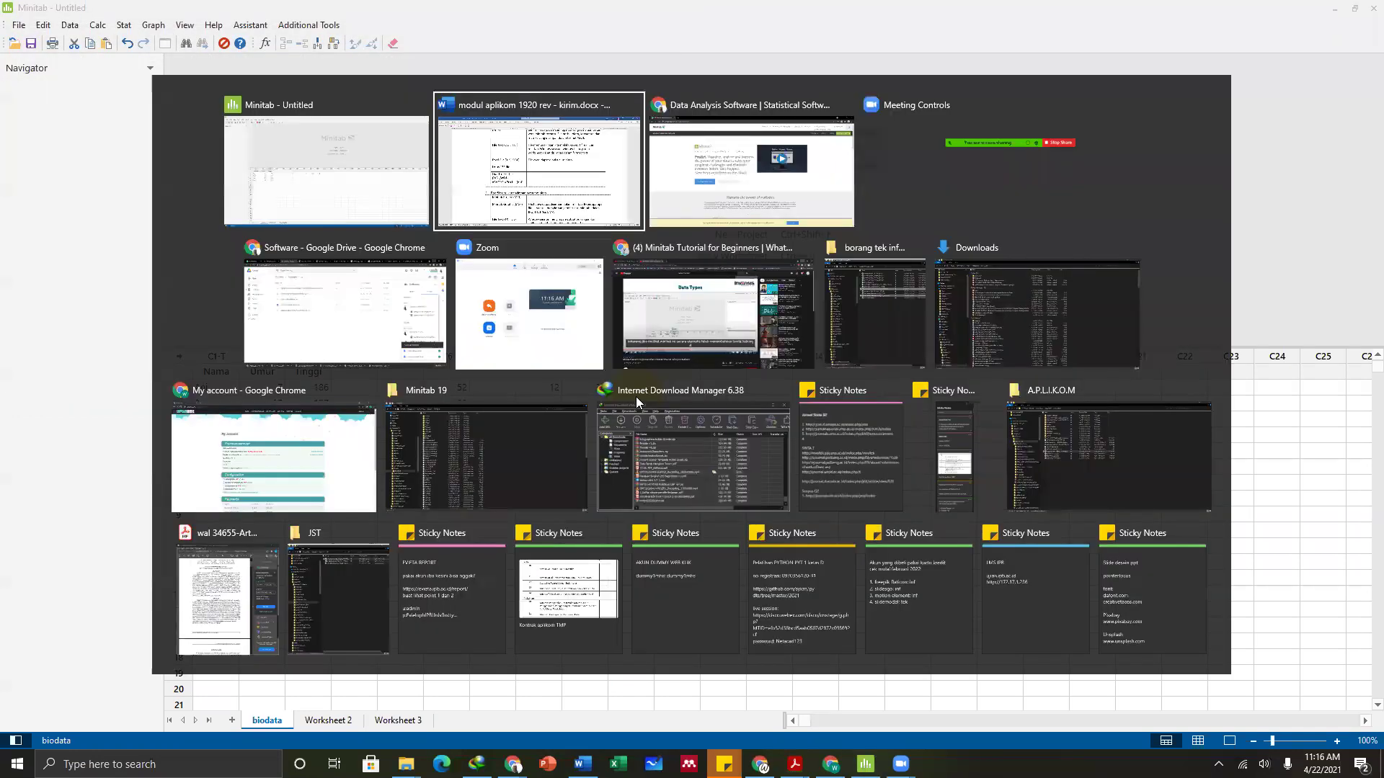
scroll(586, 487, up, 12)
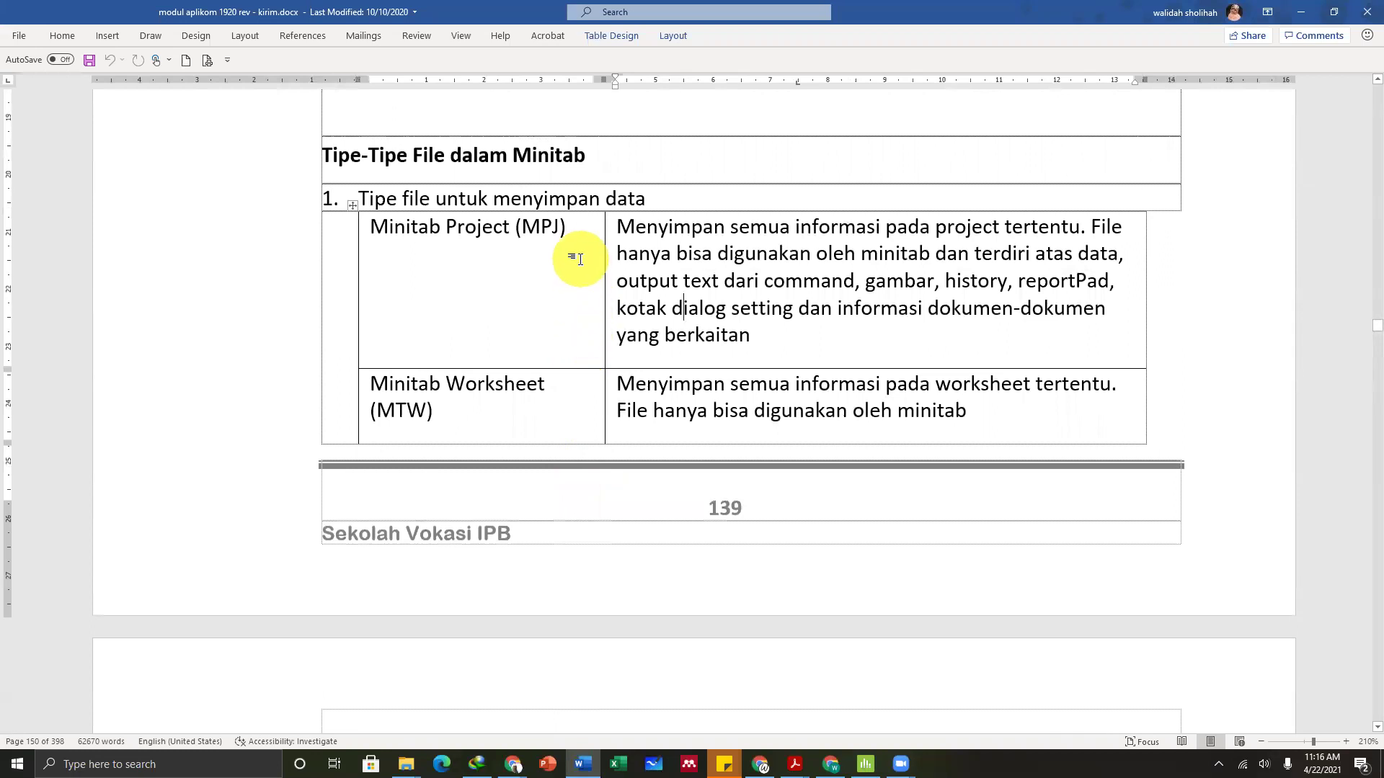
key(alt+Tab)
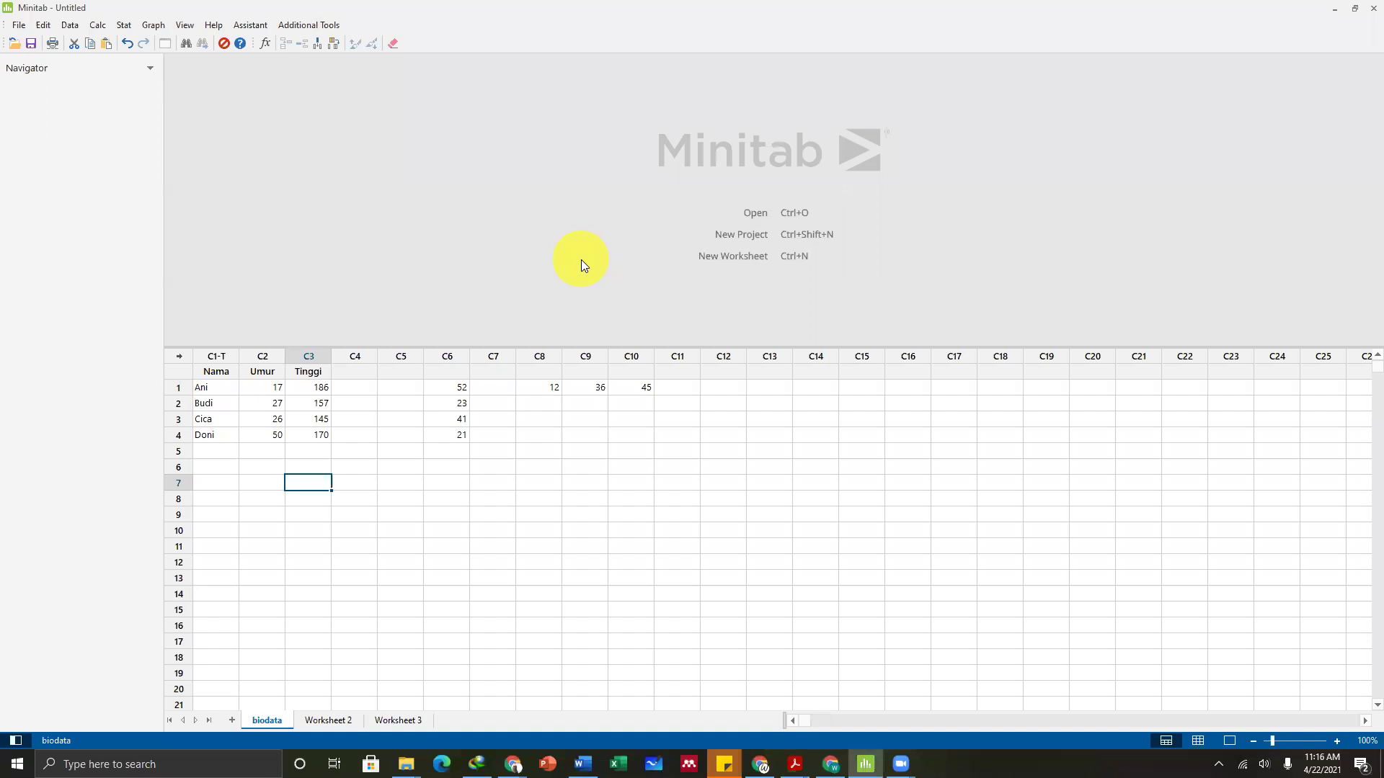
key(alt+Tab)
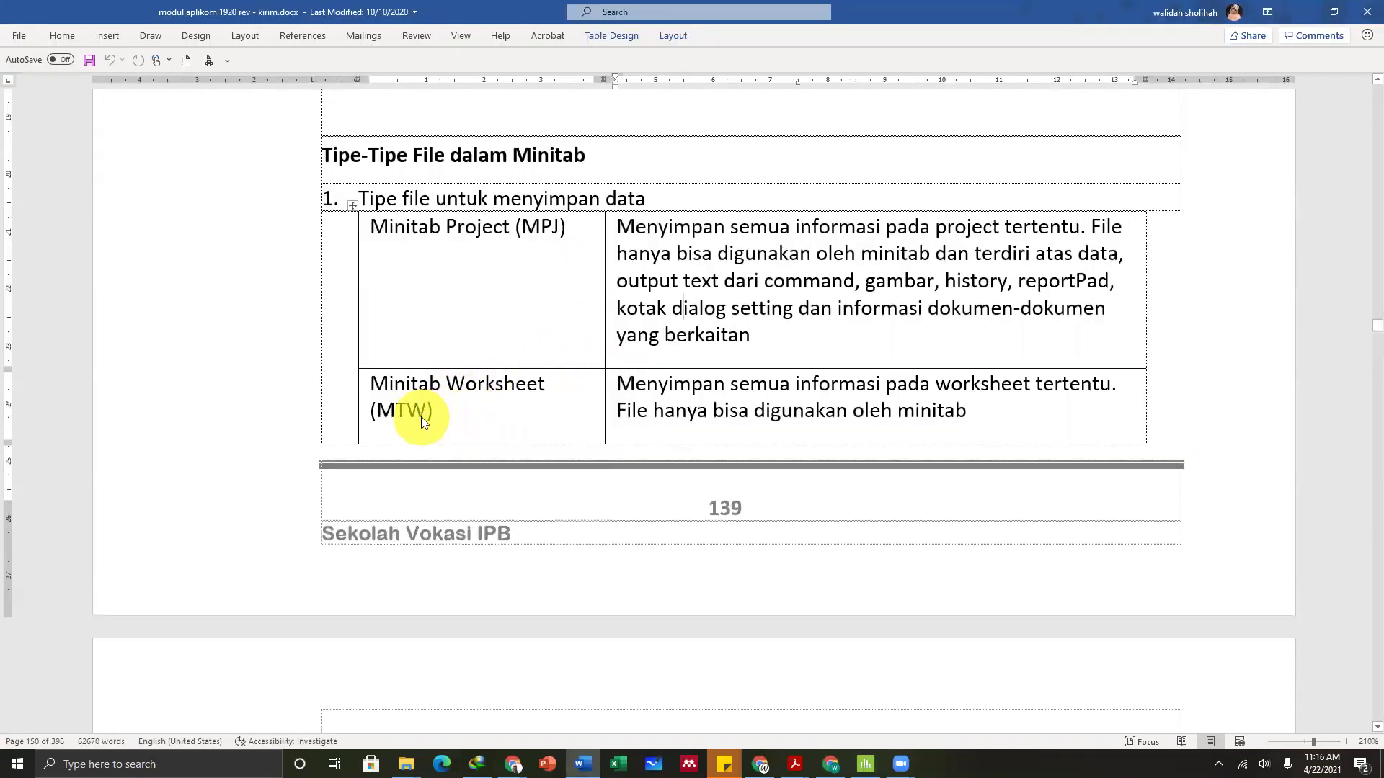
Switch to Minitab and inspect the Save Worksheet As dialog for the biodata worksheet, closing it without saving.
key(alt+Tab)
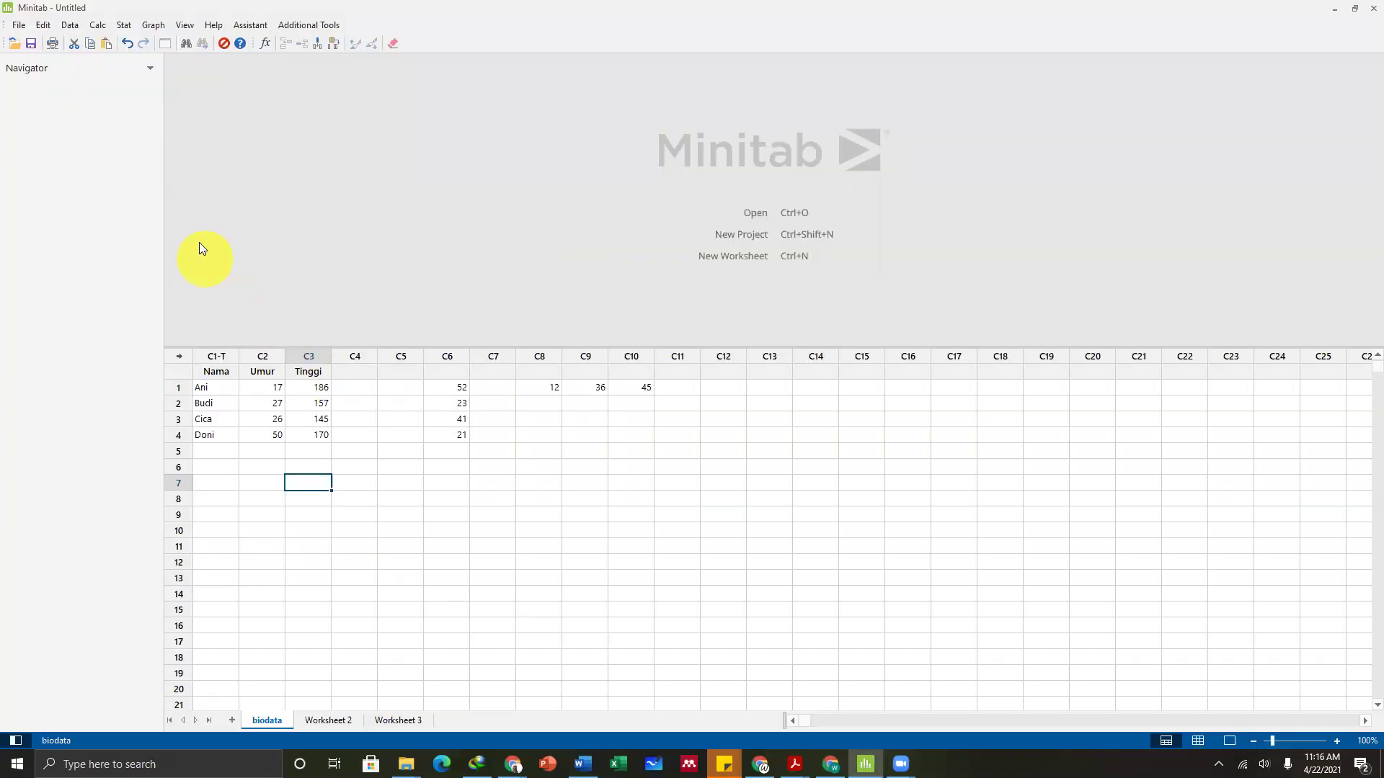
click(16, 26)
click(80, 116)
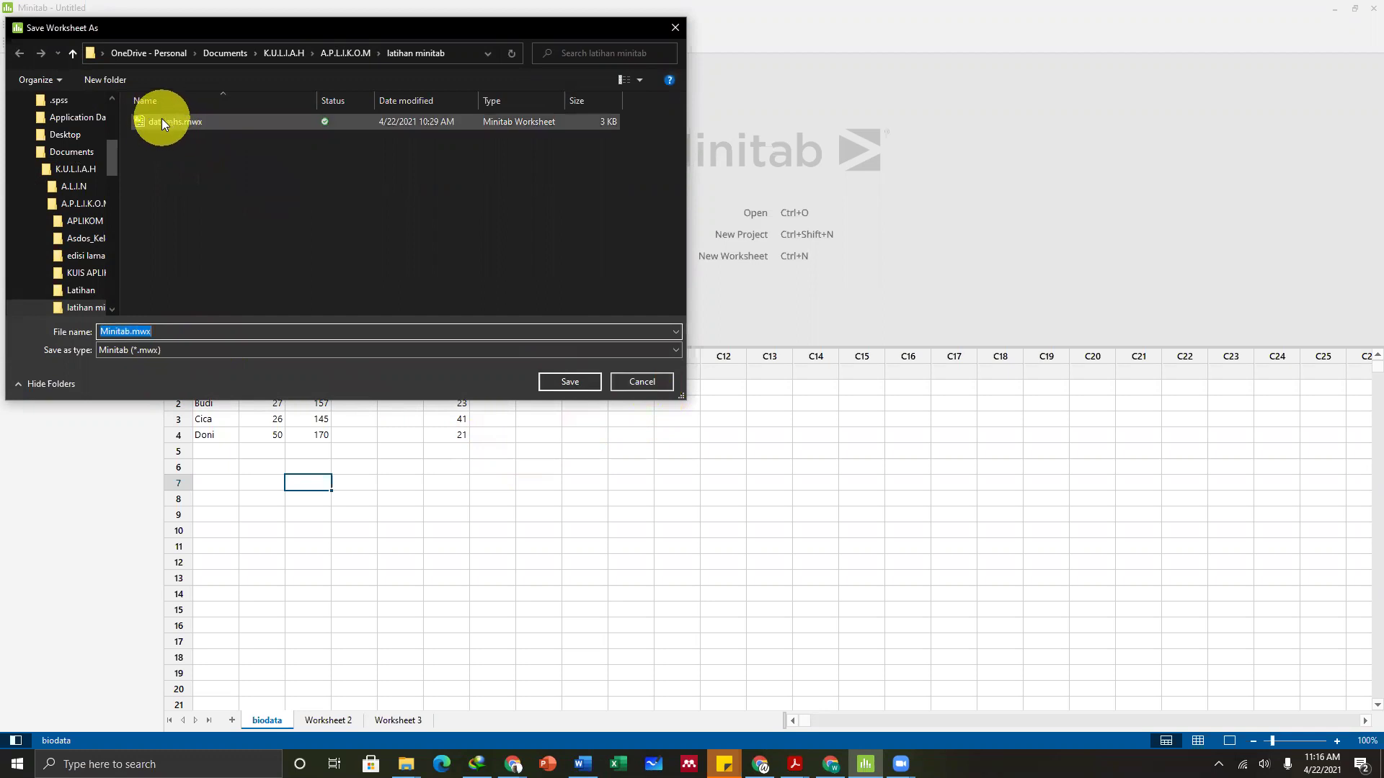
click(640, 383)
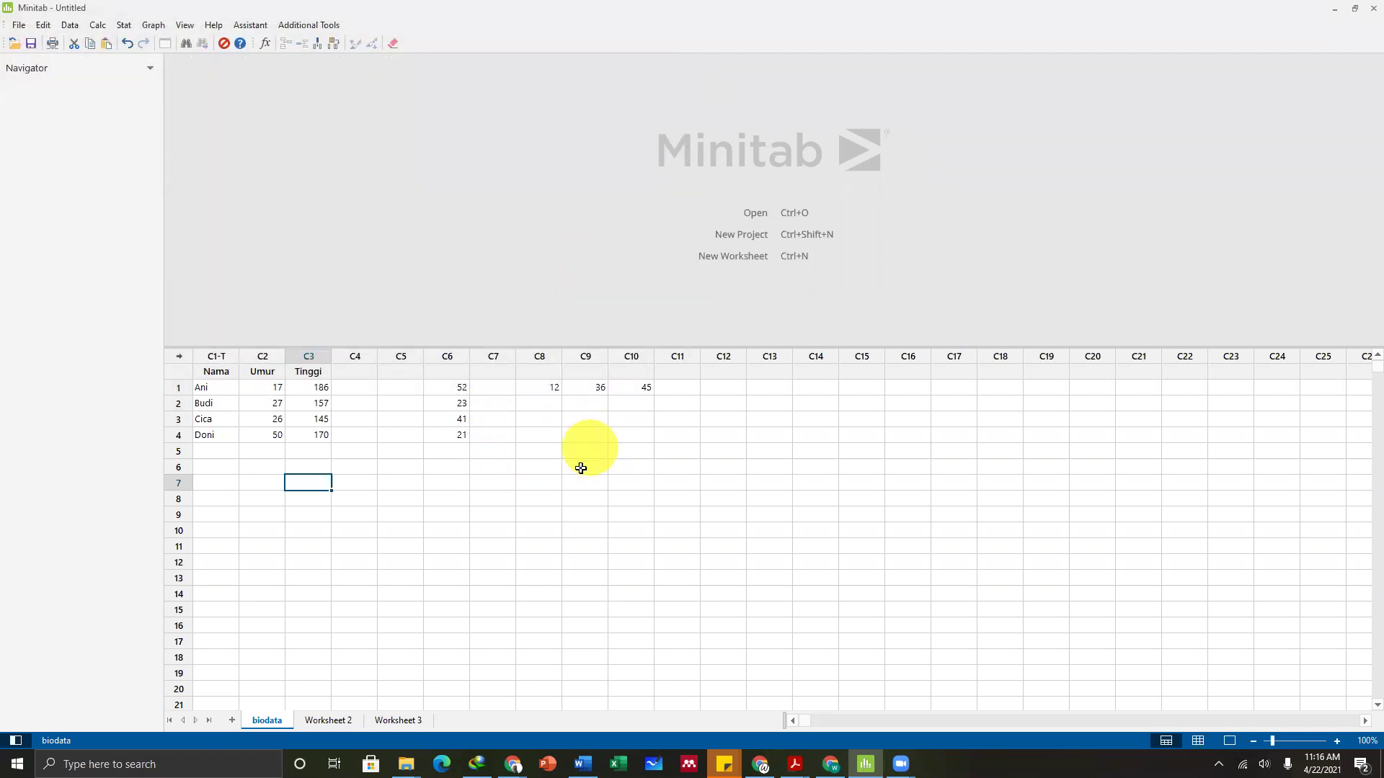
Switch to the module in Word and read the output file types and the instructions for creating projects and opening worksheets.
key(alt+Tab)
scroll(688, 445, down, 1)
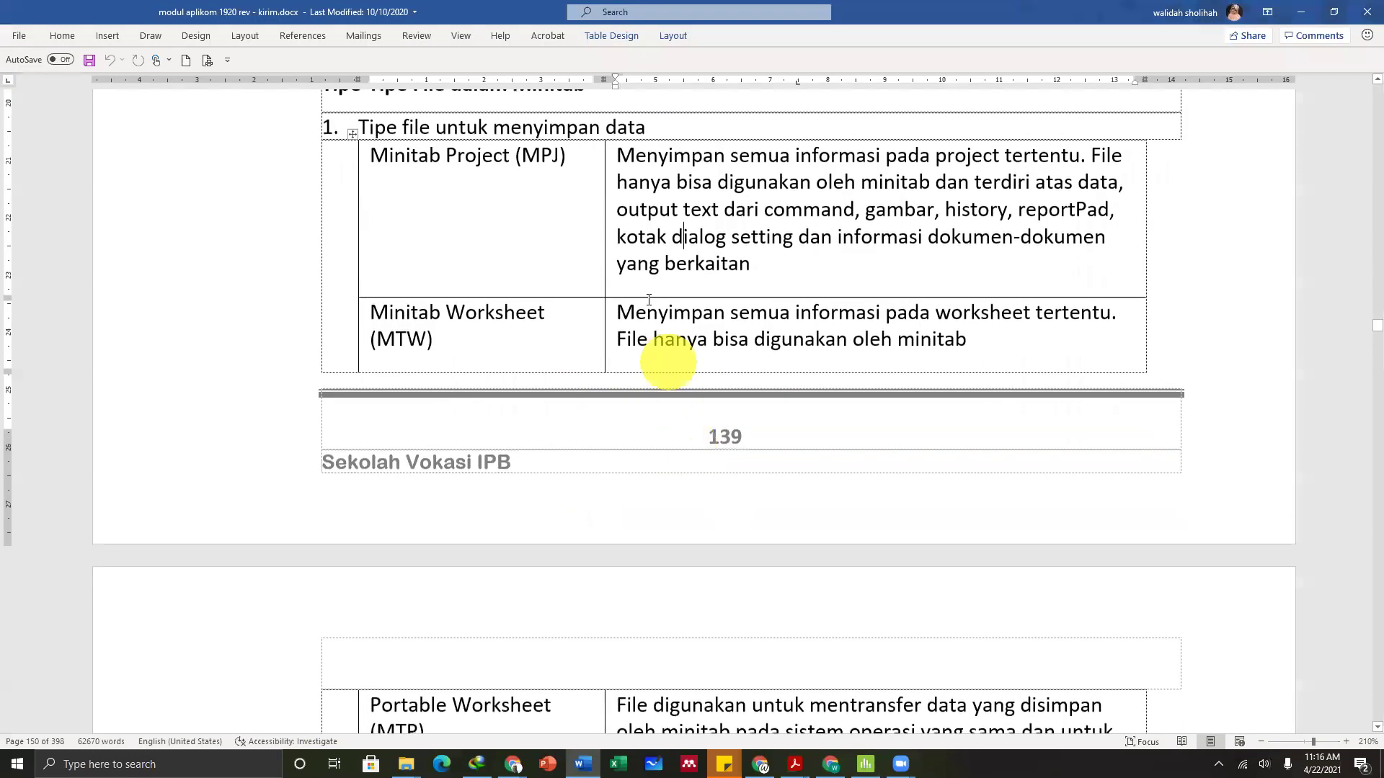
scroll(651, 377, down, 7)
scroll(664, 379, down, 6)
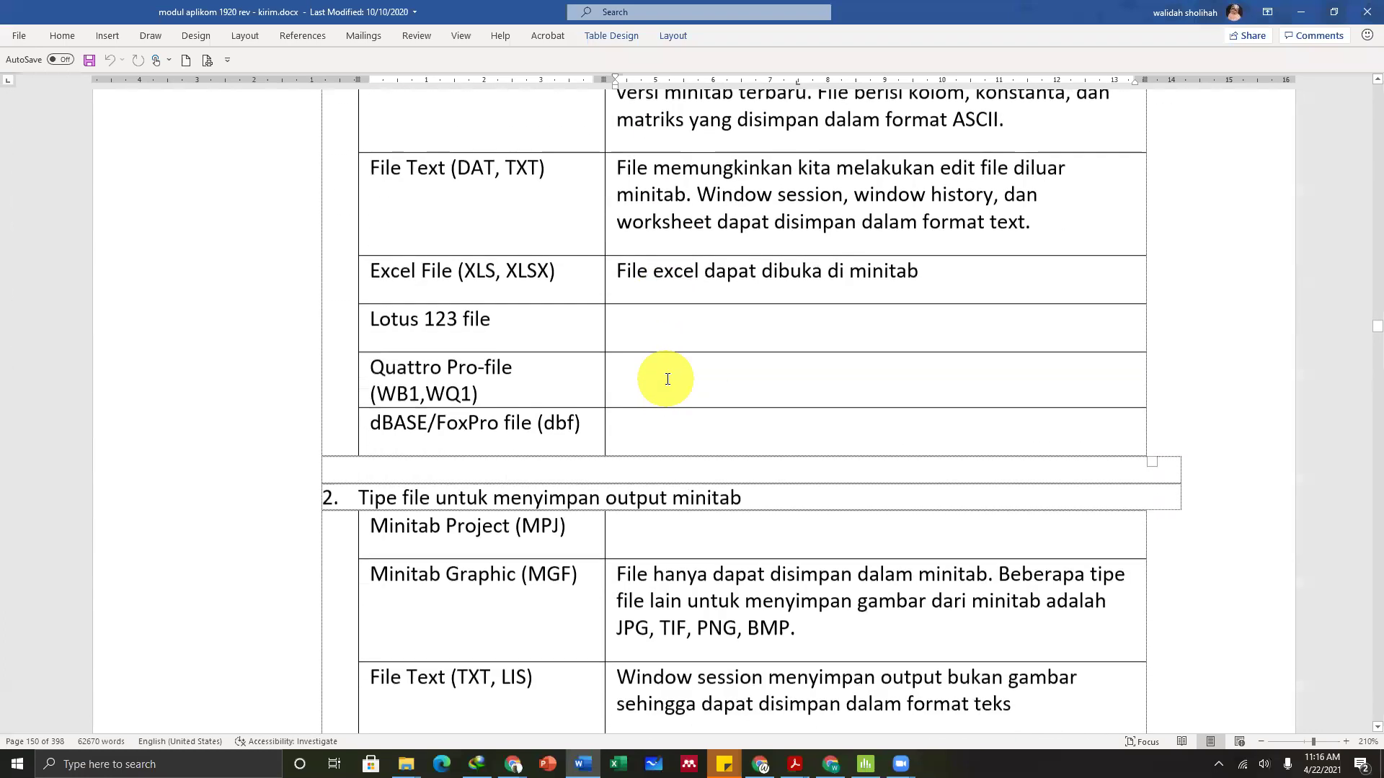
scroll(667, 379, down, 1)
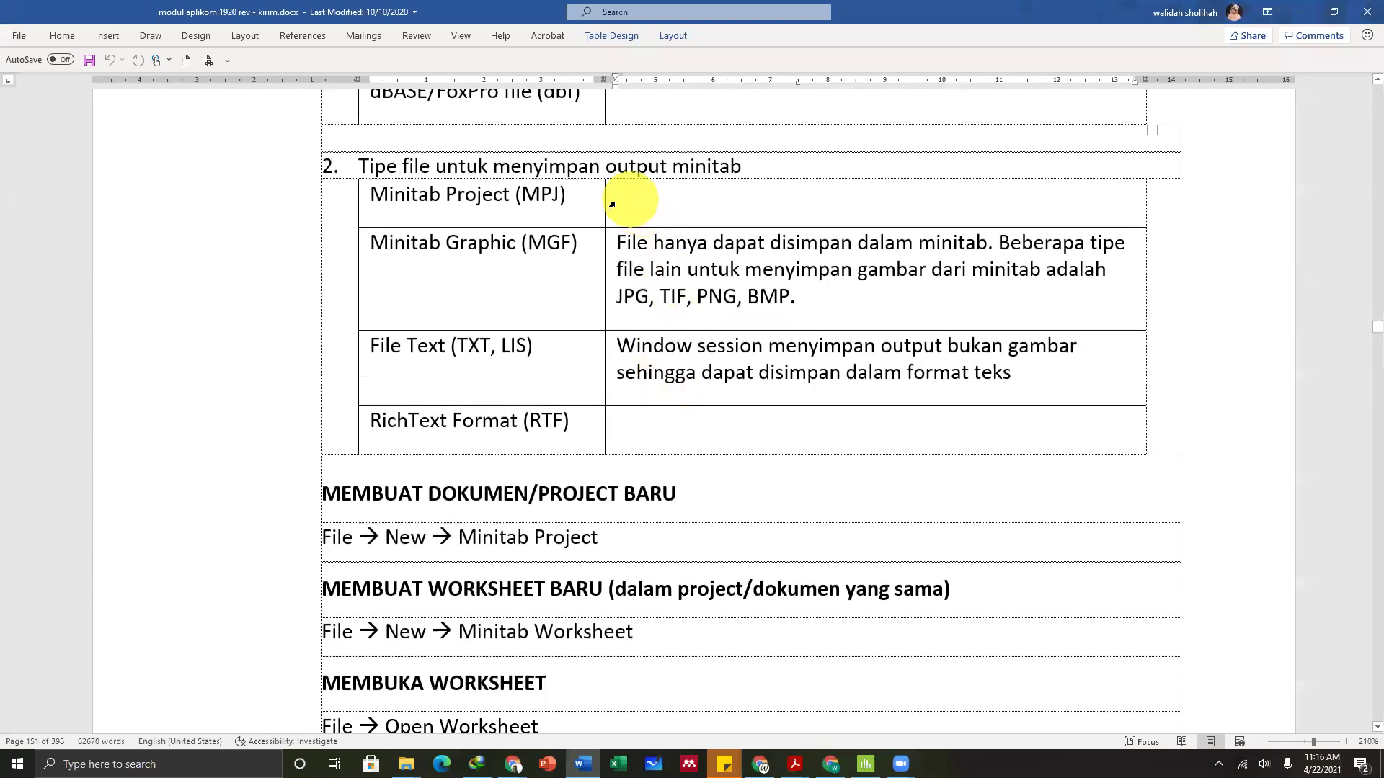
scroll(655, 383, down, 3)
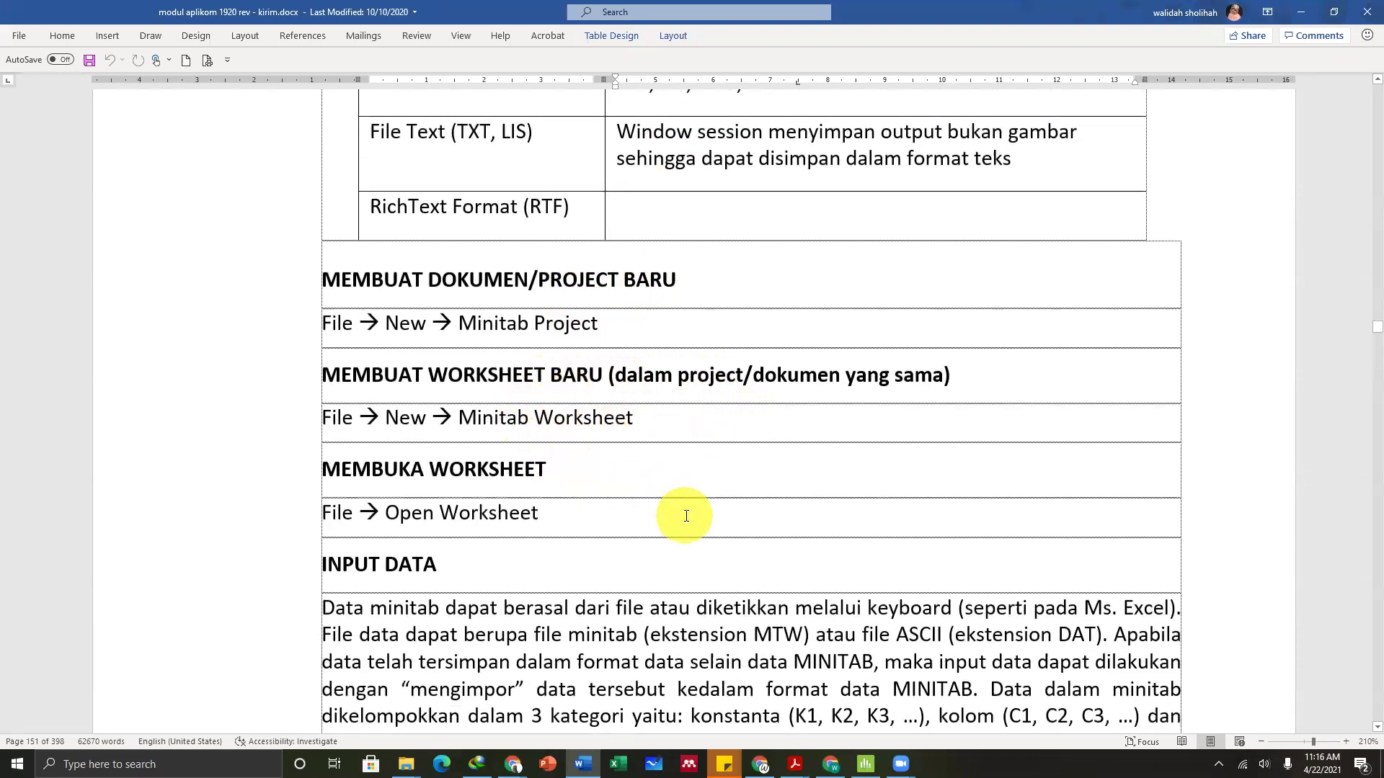
Switch to Minitab, add a new worksheet to the current project, and look at the option for creating a new project.
key(alt+Tab)
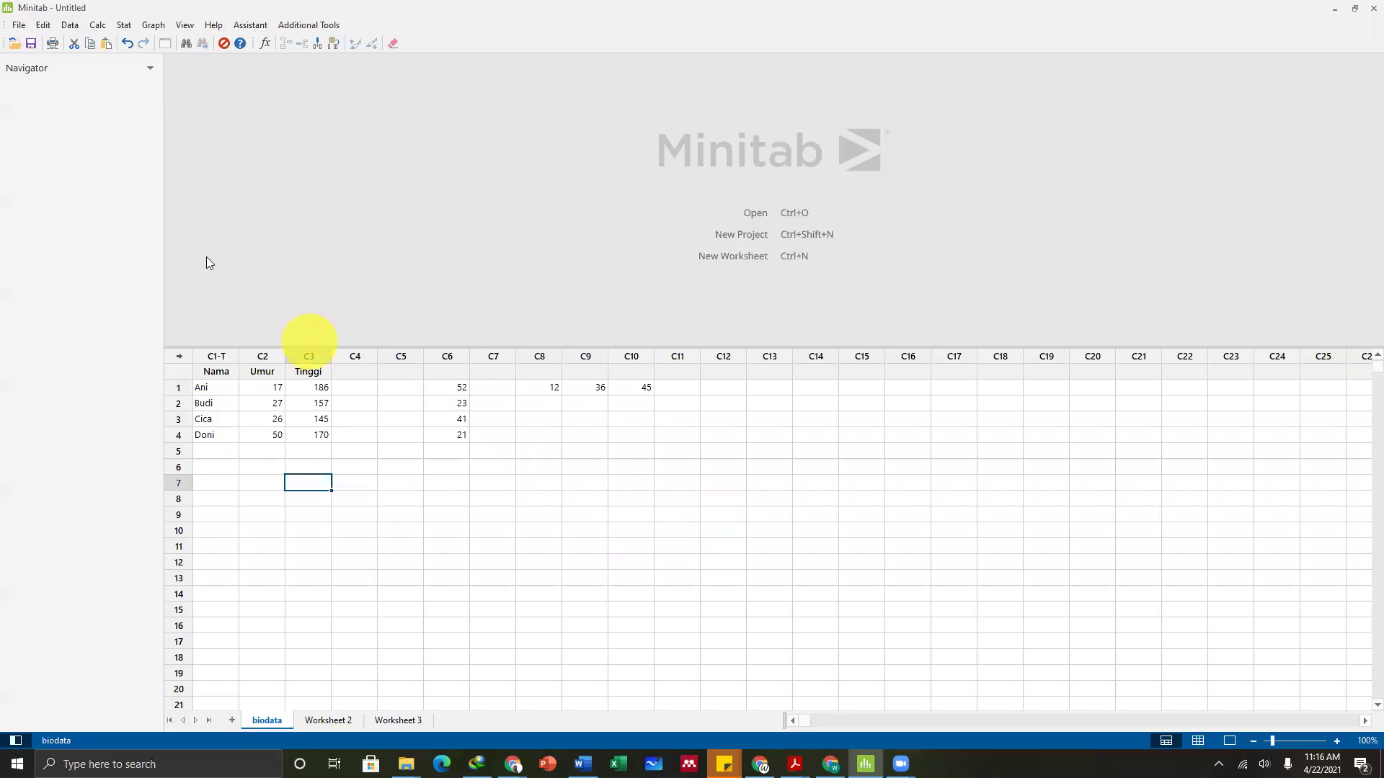
click(19, 26)
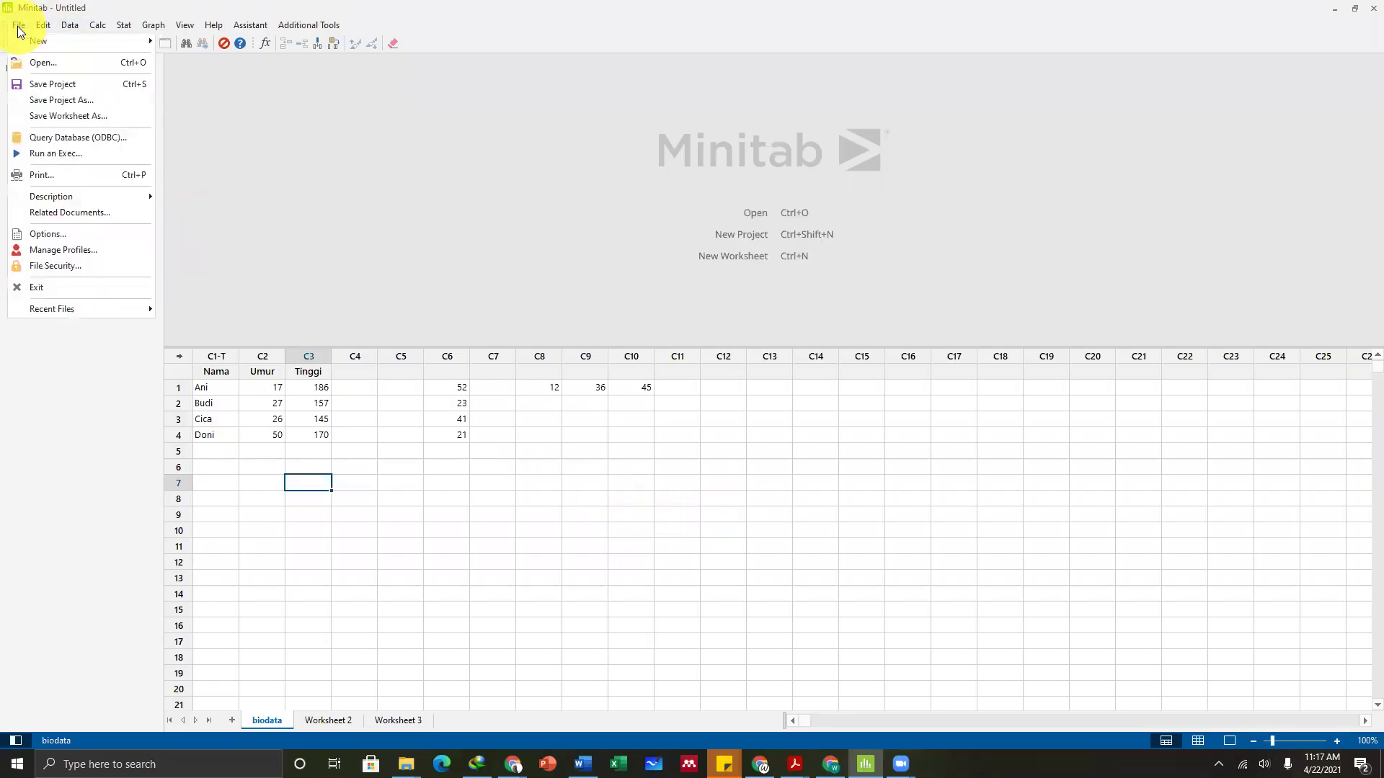
mouse_move(51, 45)
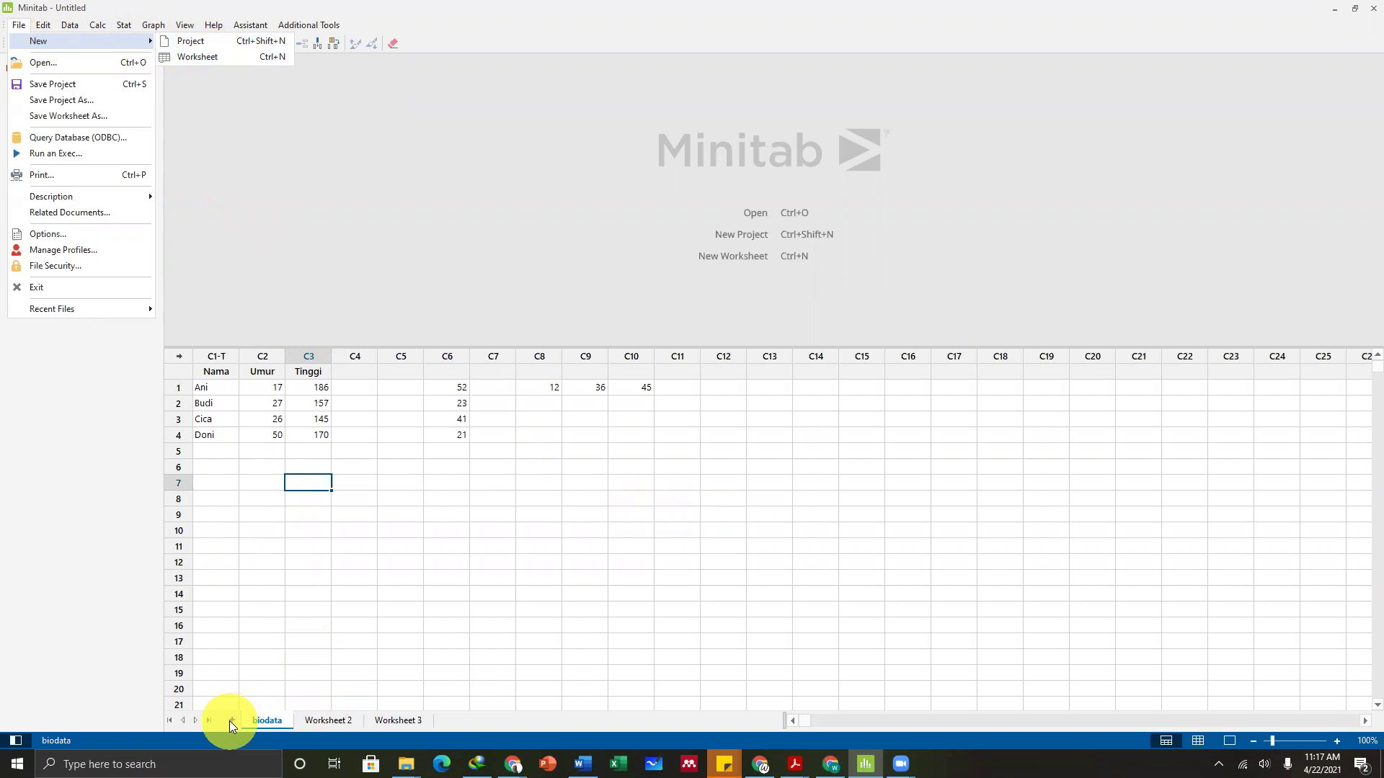
click(266, 58)
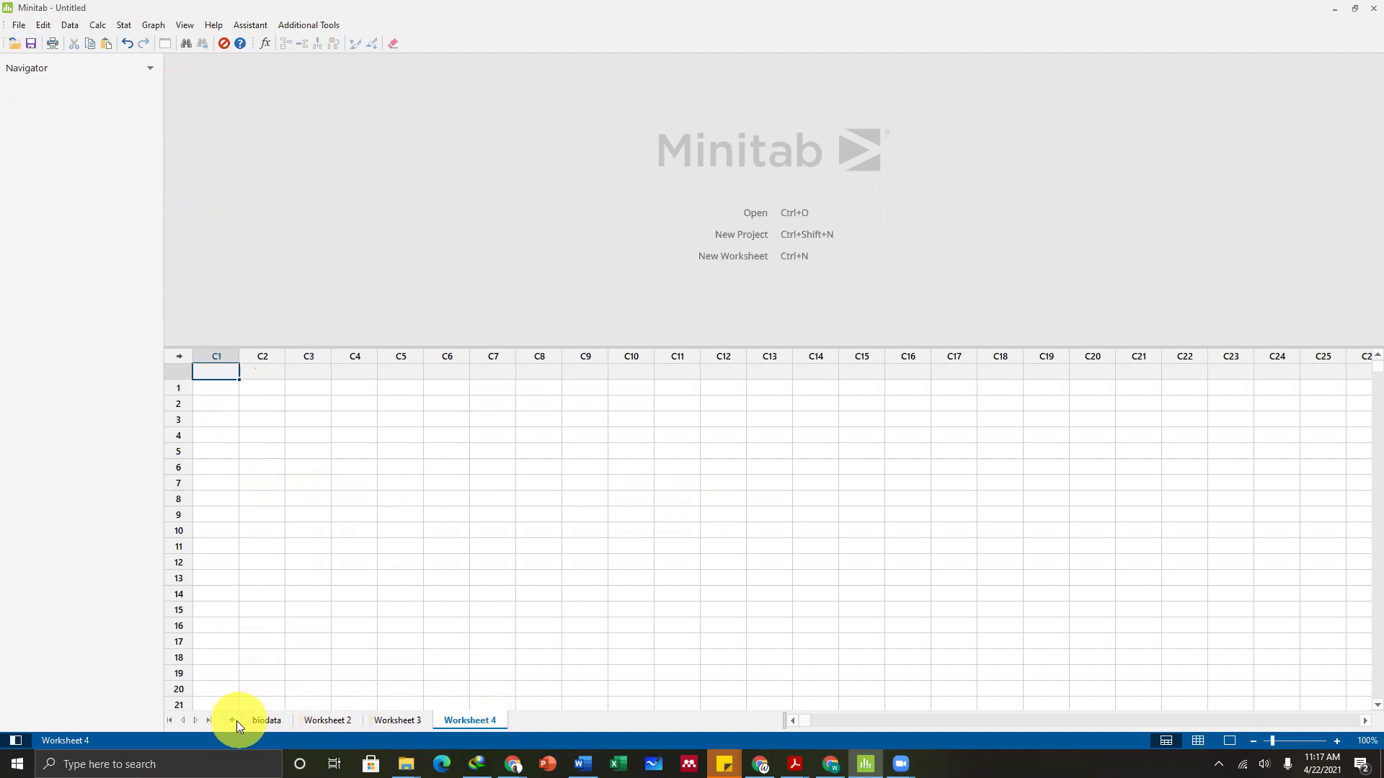
click(15, 28)
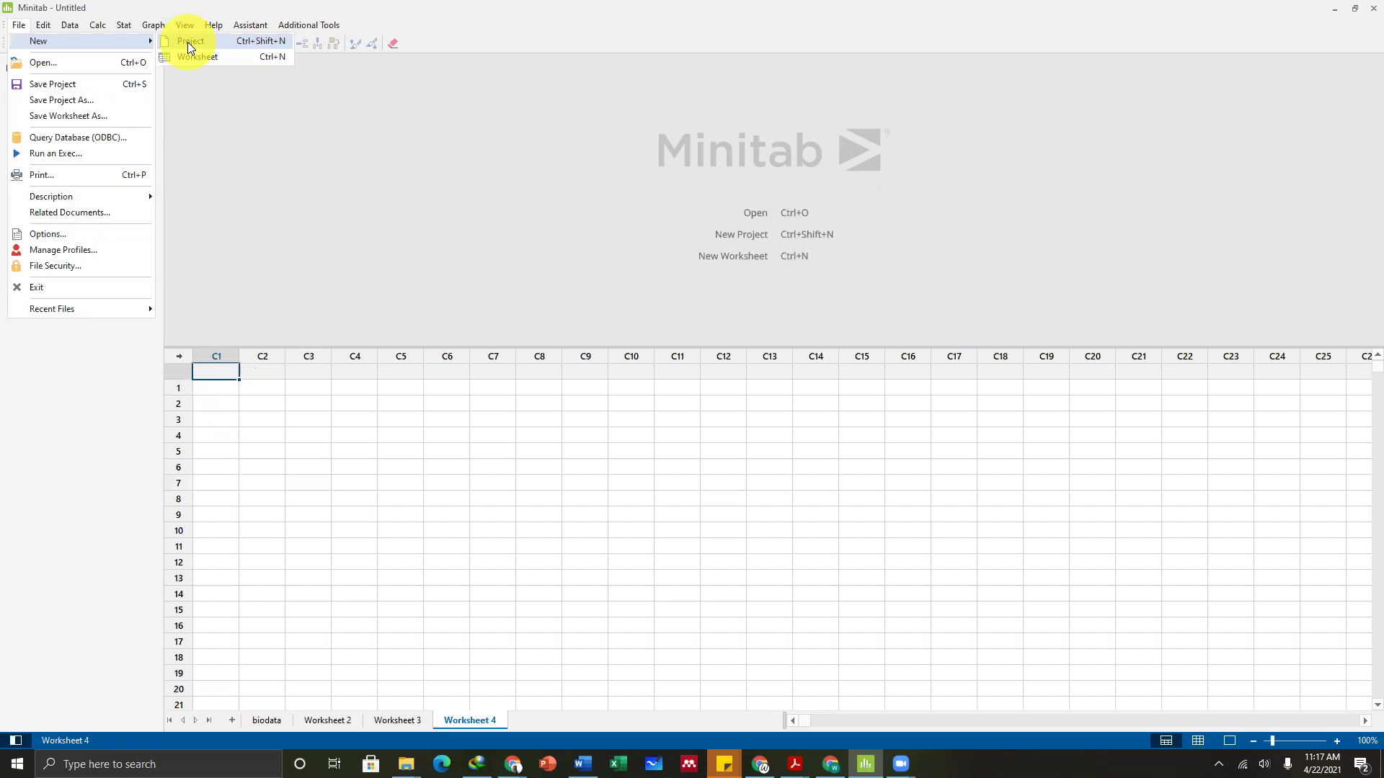
click(327, 482)
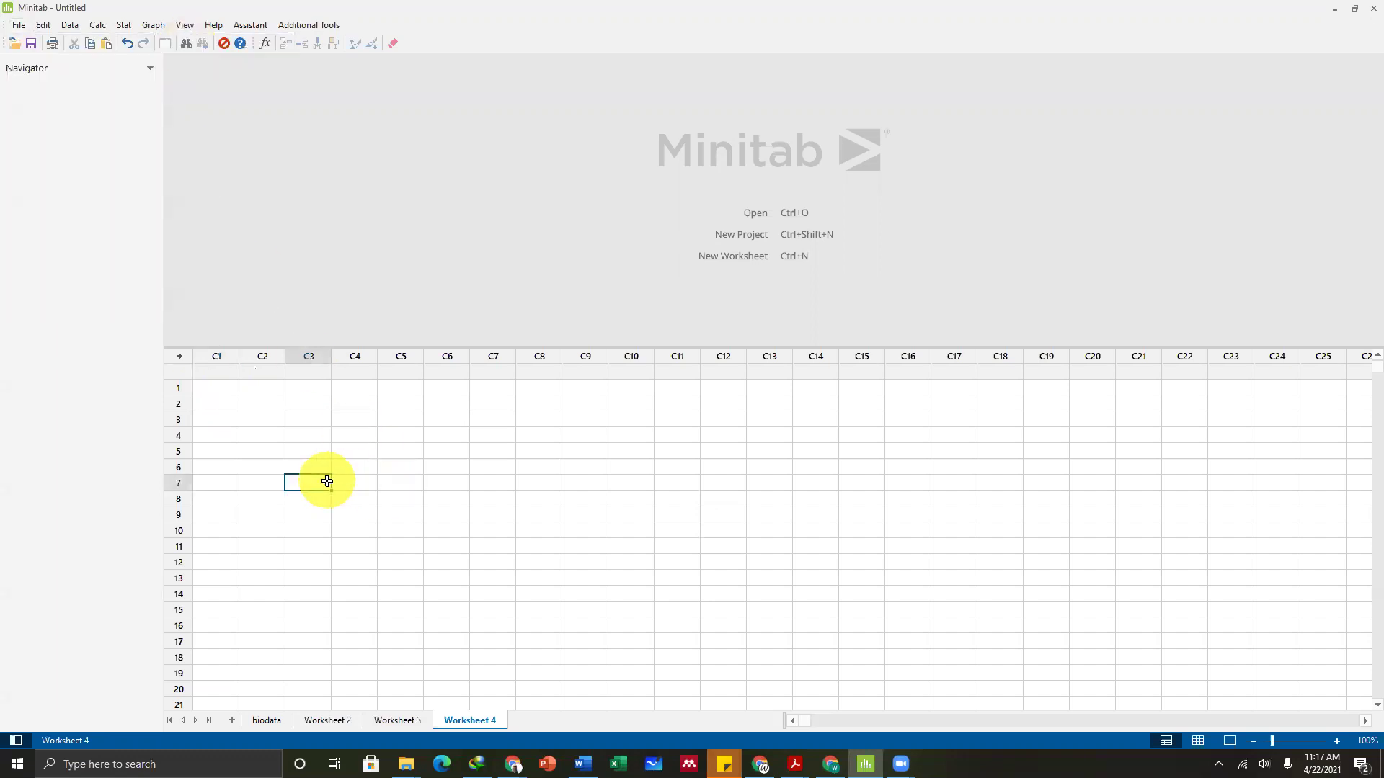
Switch to the module in Word and read the "INPUT DATA" and "INPUT DATA MANUAL" sections with the eight-student example.
key(alt+Tab)
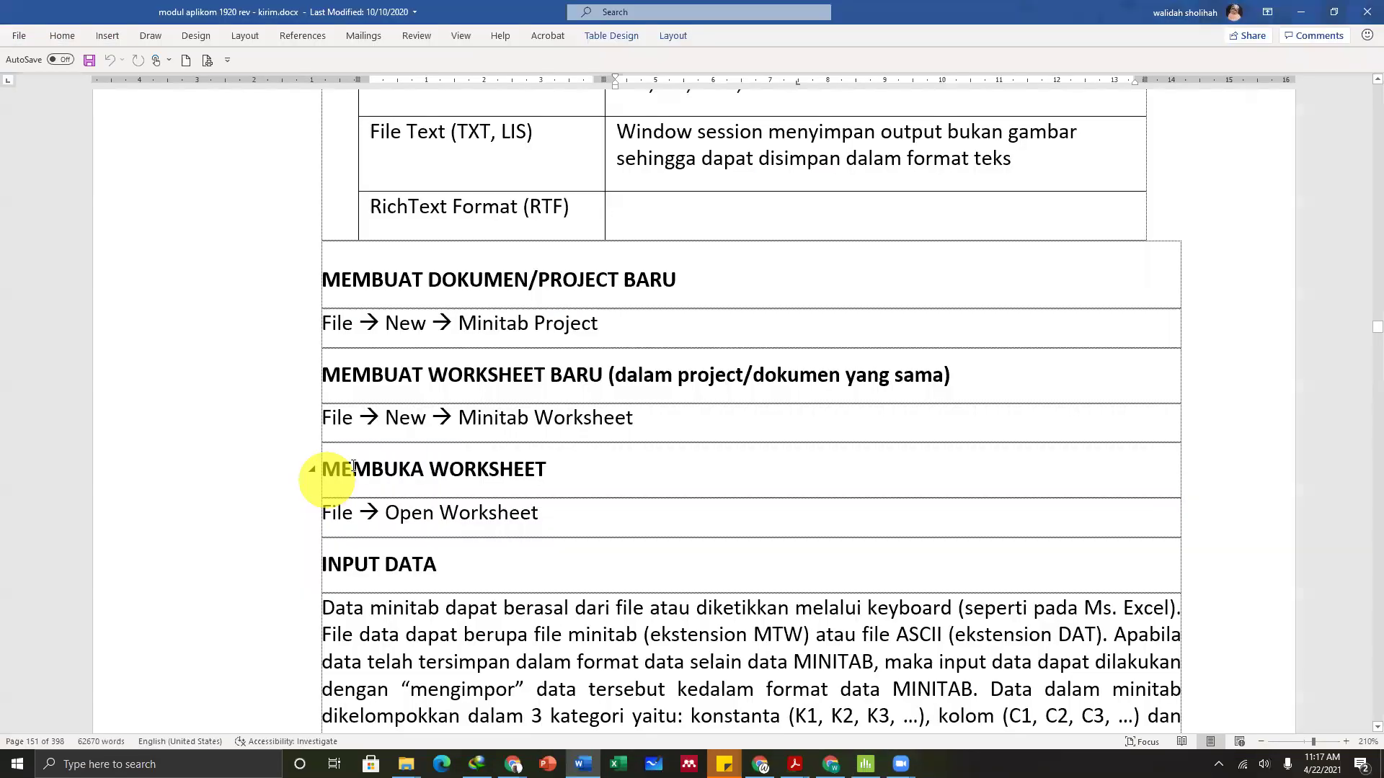
scroll(639, 543, down, 2)
scroll(642, 536, down, 1)
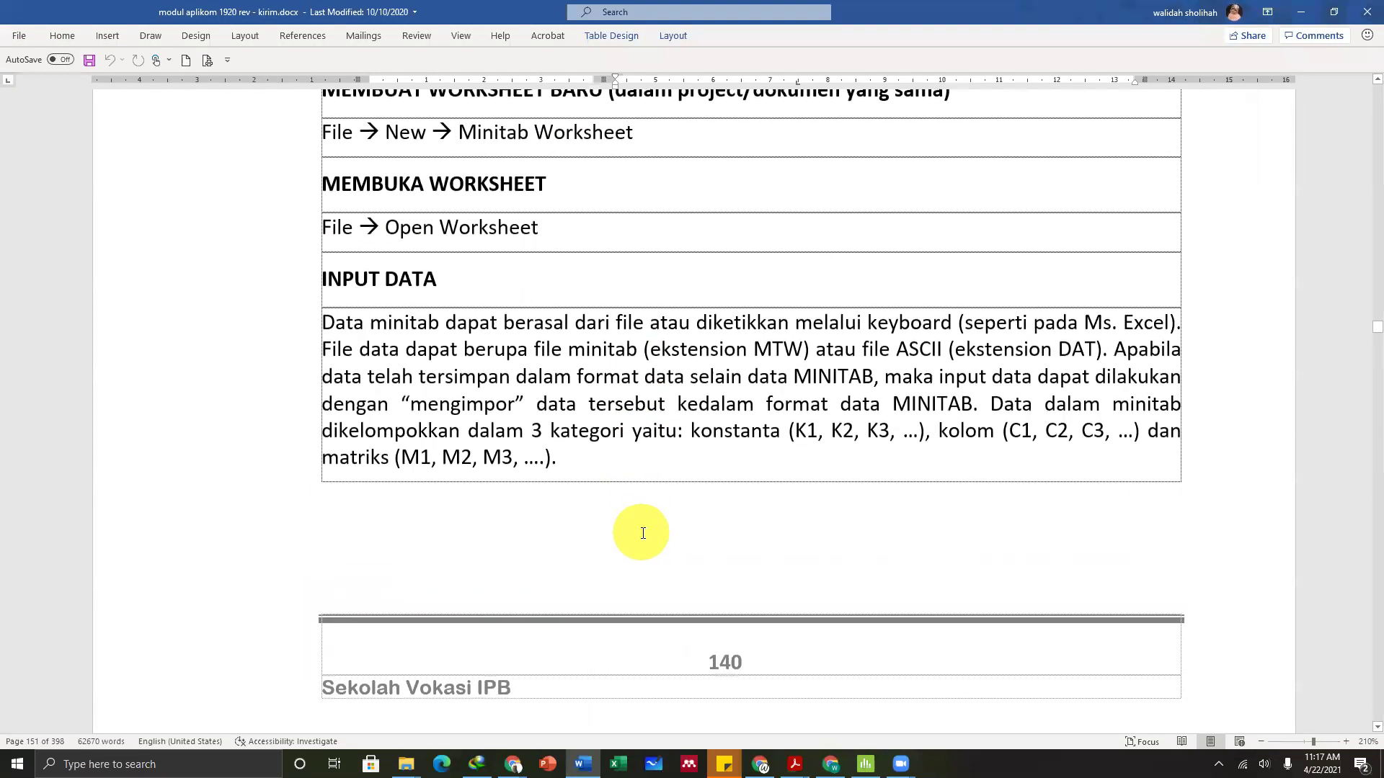
scroll(642, 534, down, 12)
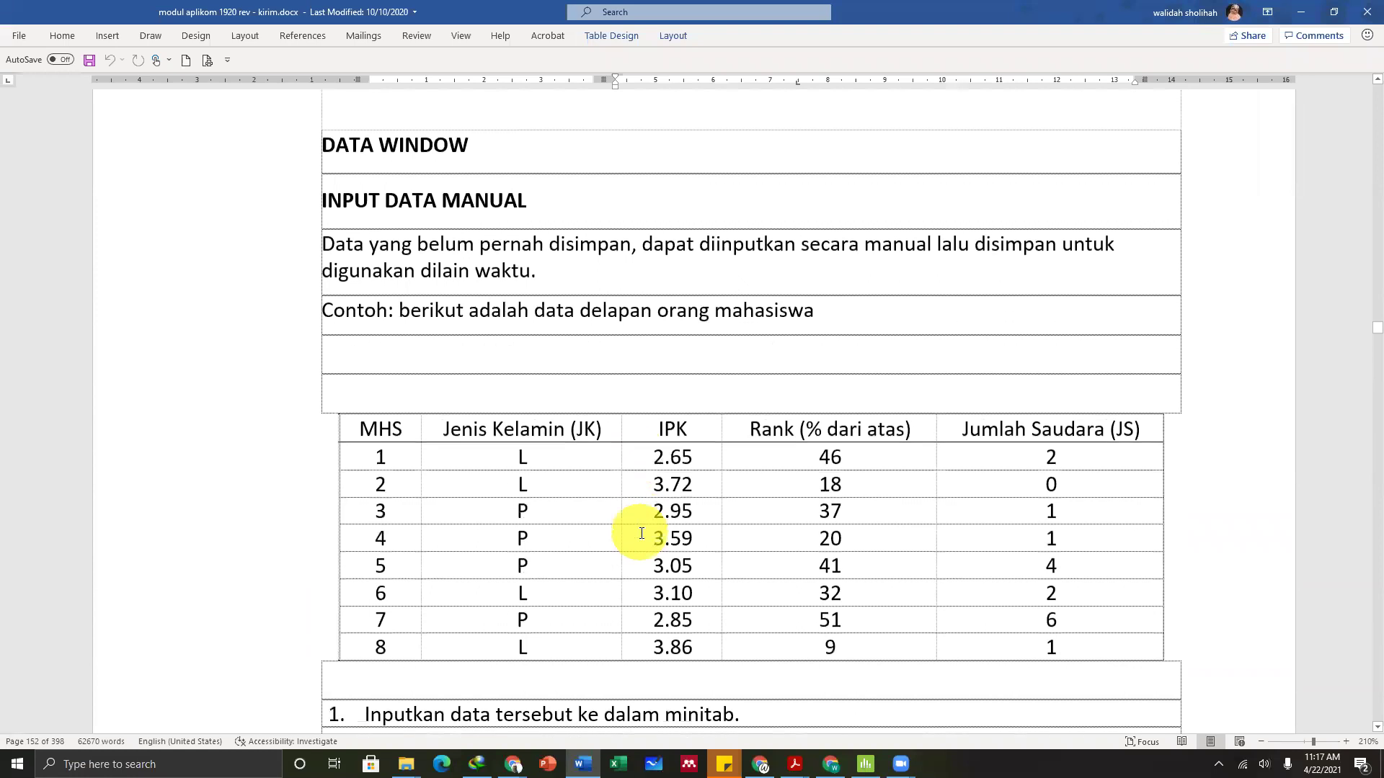
scroll(641, 533, down, 1)
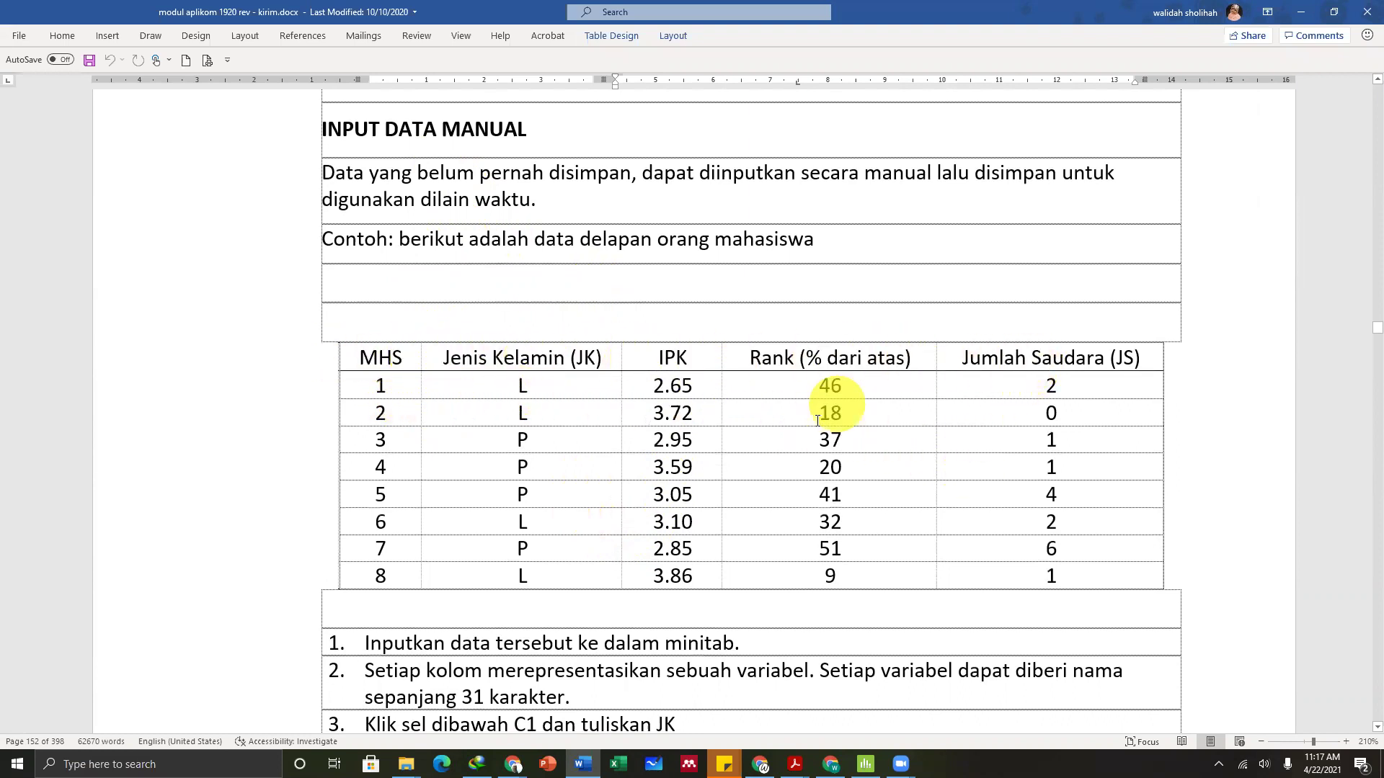
scroll(809, 432, down, 2)
scroll(808, 435, up, 3)
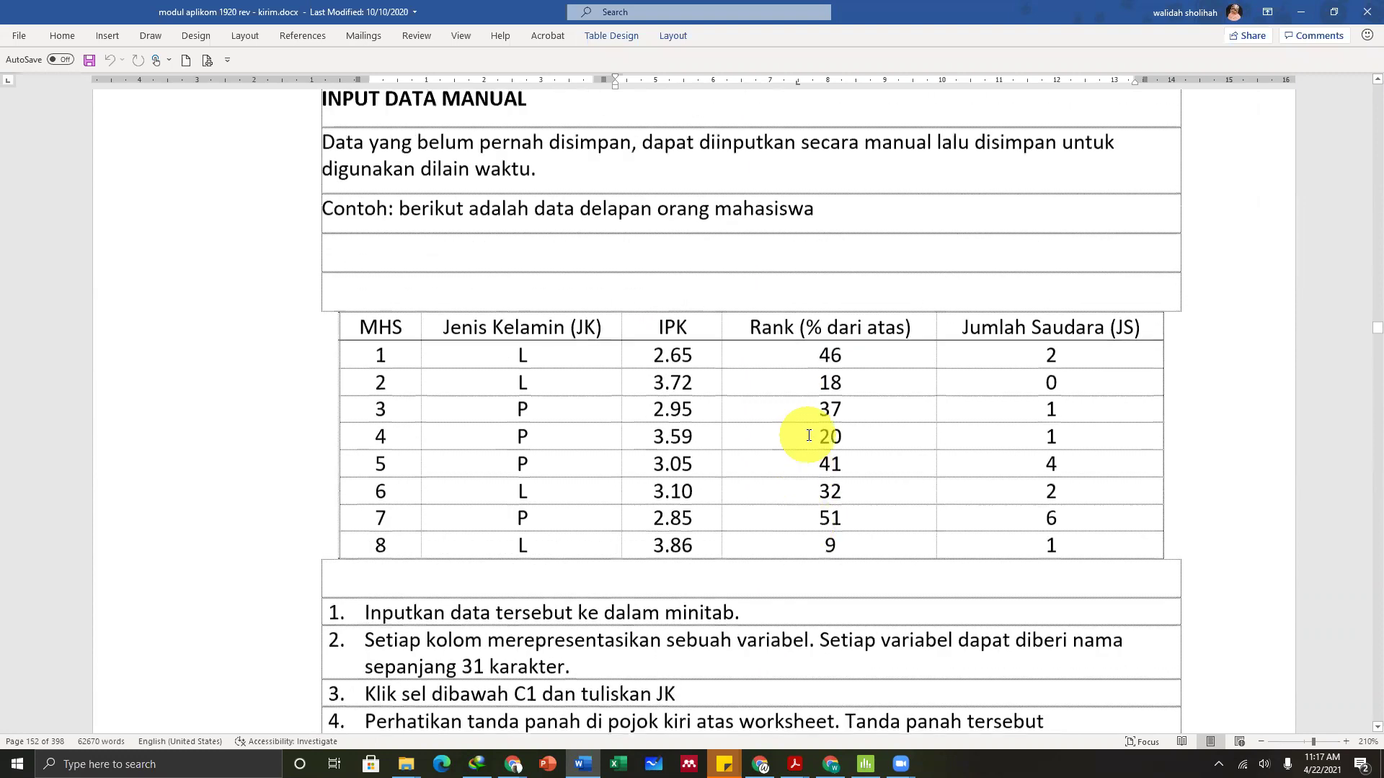
scroll(809, 435, down, 6)
scroll(809, 435, down, 3)
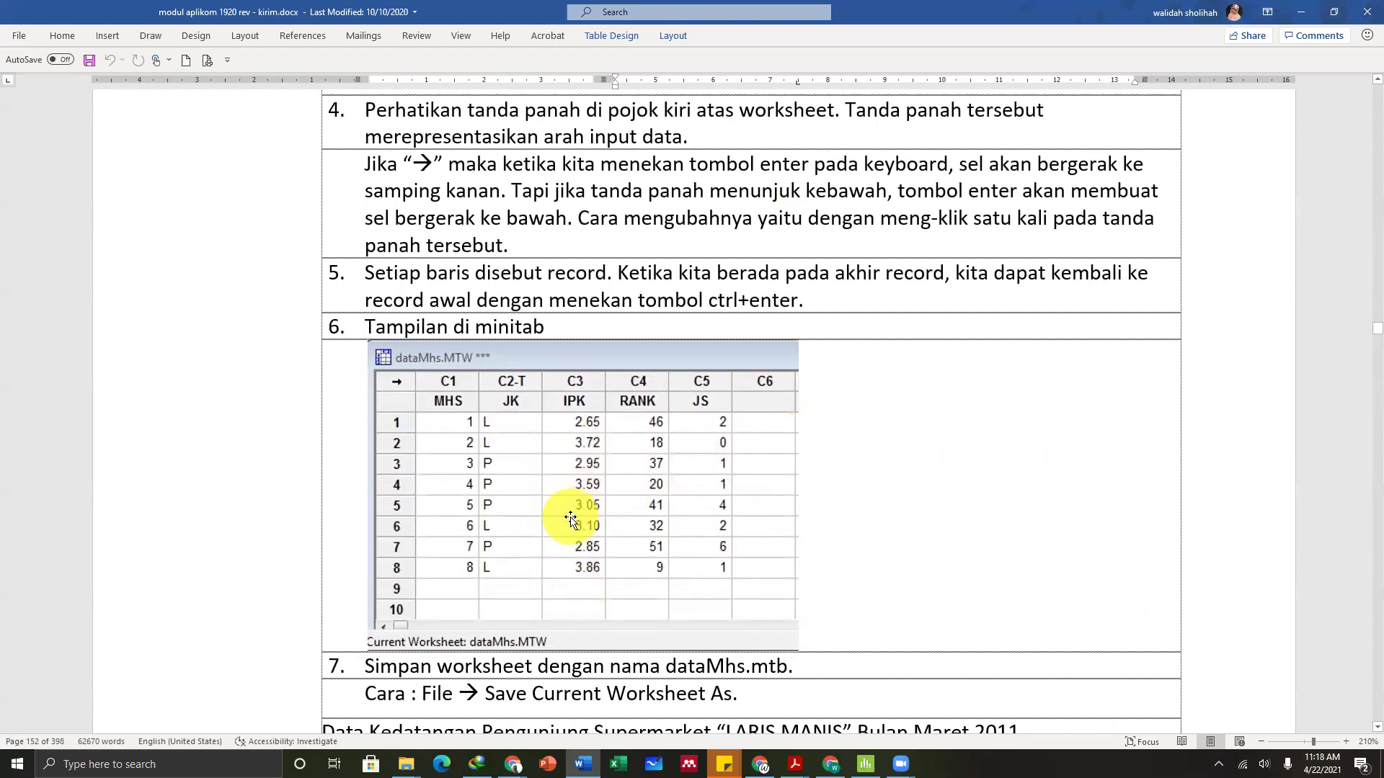
Switch to Minitab and open the datamhs.mwx worksheet from the "latihan minitab" folder into the current project.
key(alt+Tab)
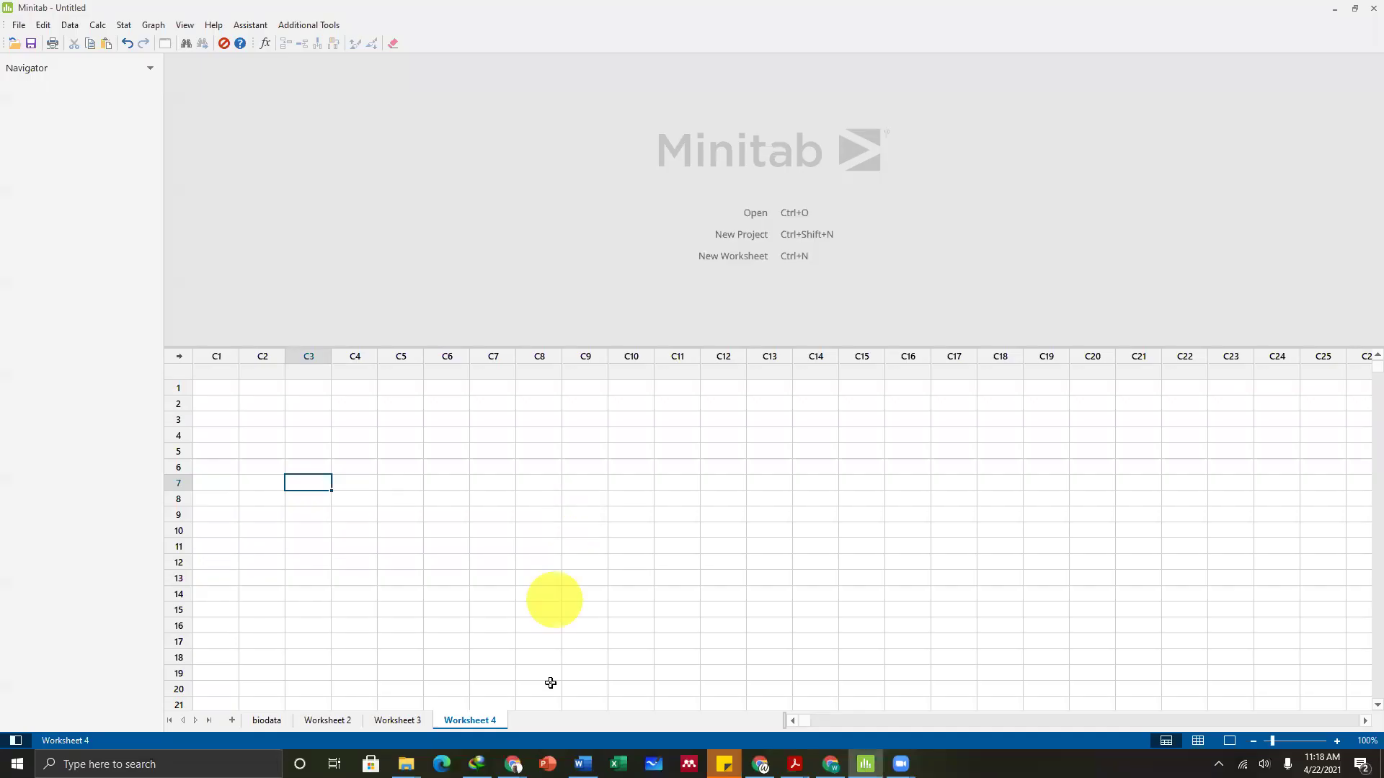
click(268, 720)
click(19, 26)
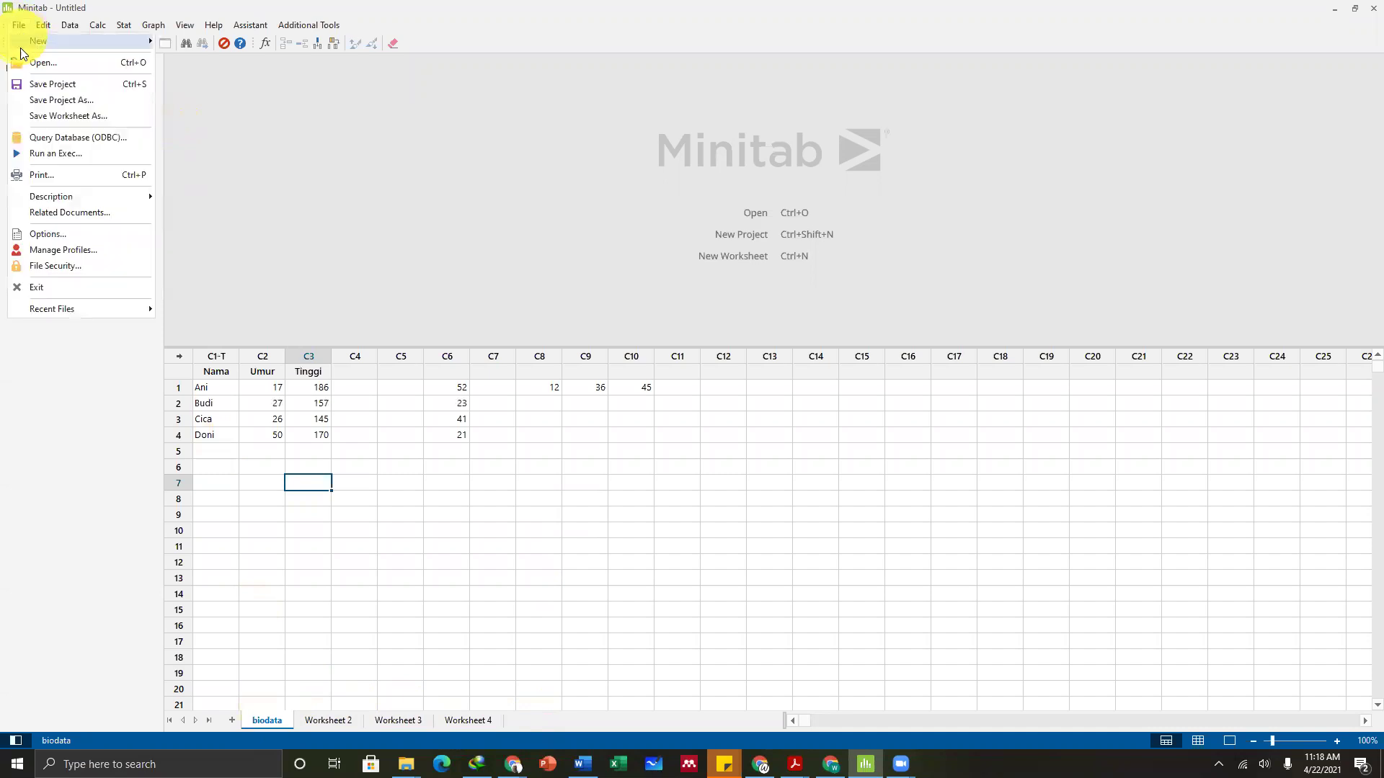
click(22, 57)
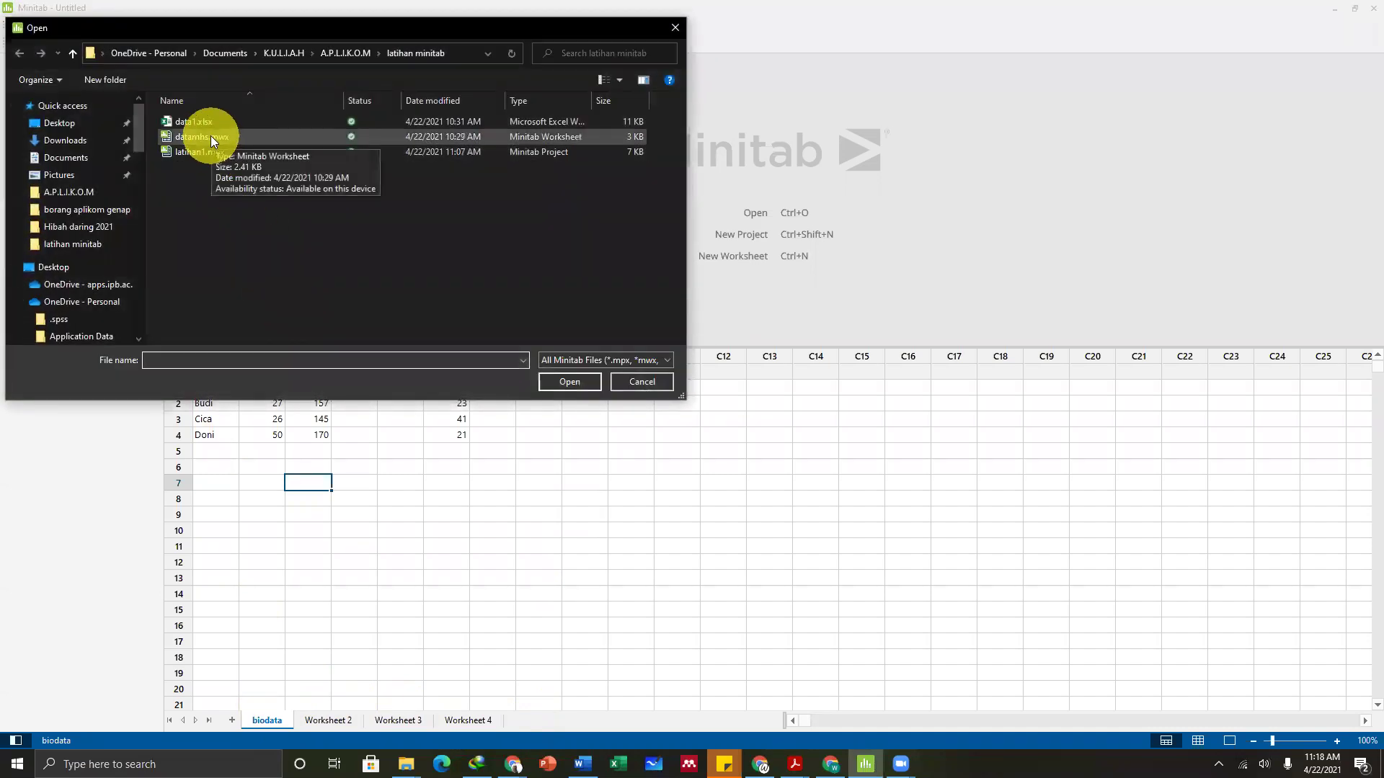
double_click(210, 136)
click(301, 560)
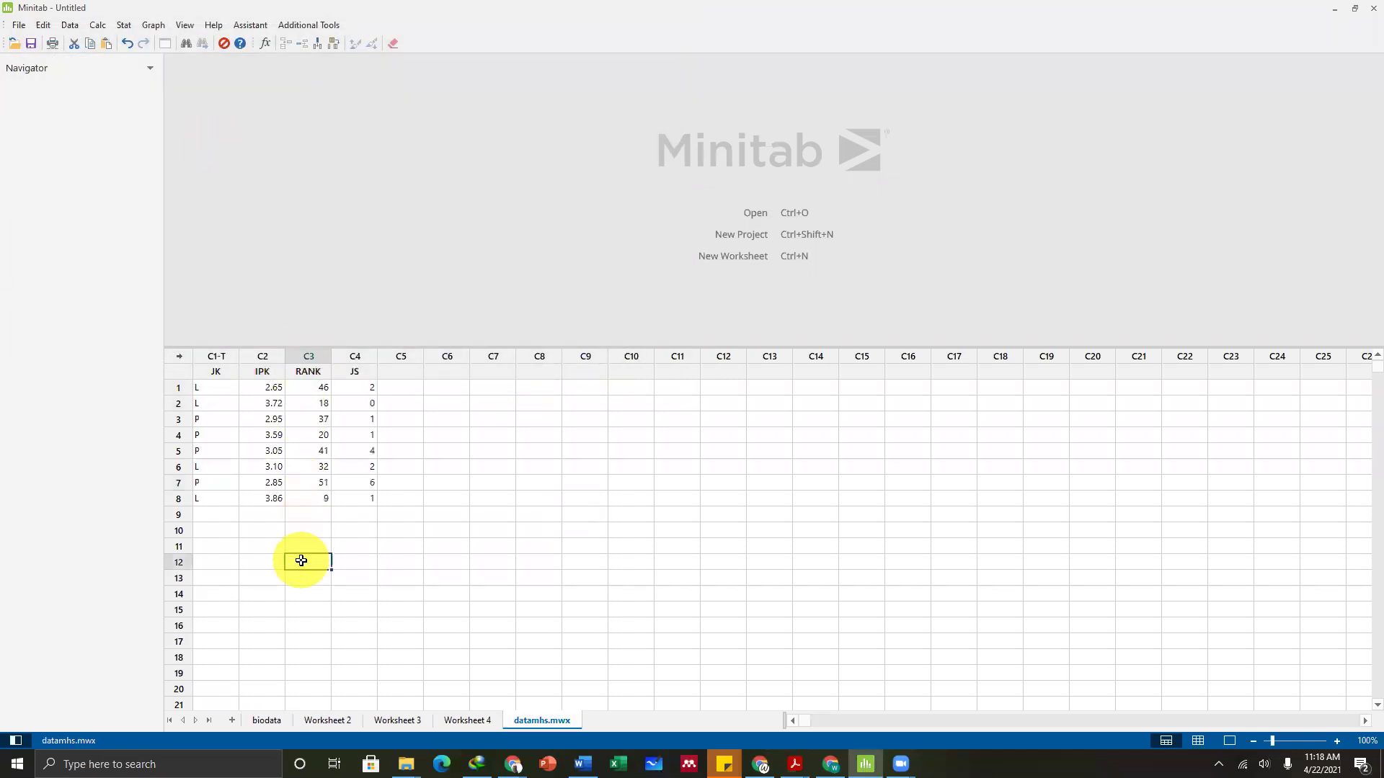